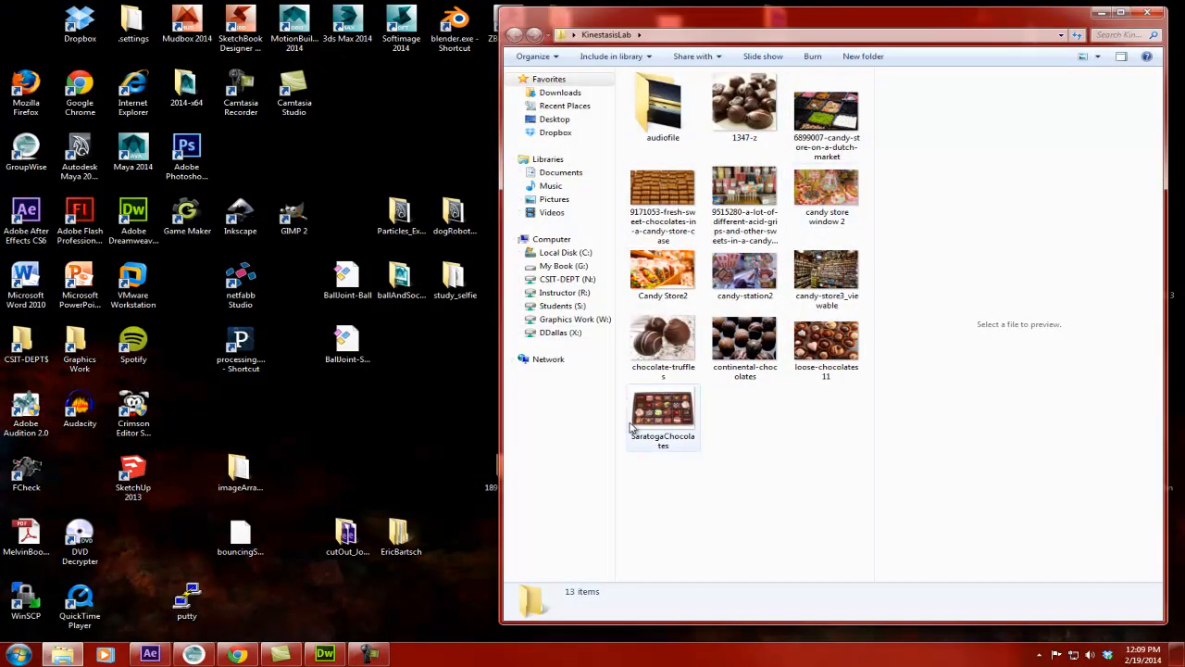
Look through the KinestasisLab images and its audiofile subfolder, and minimize the folder window.
double_click(663, 125)
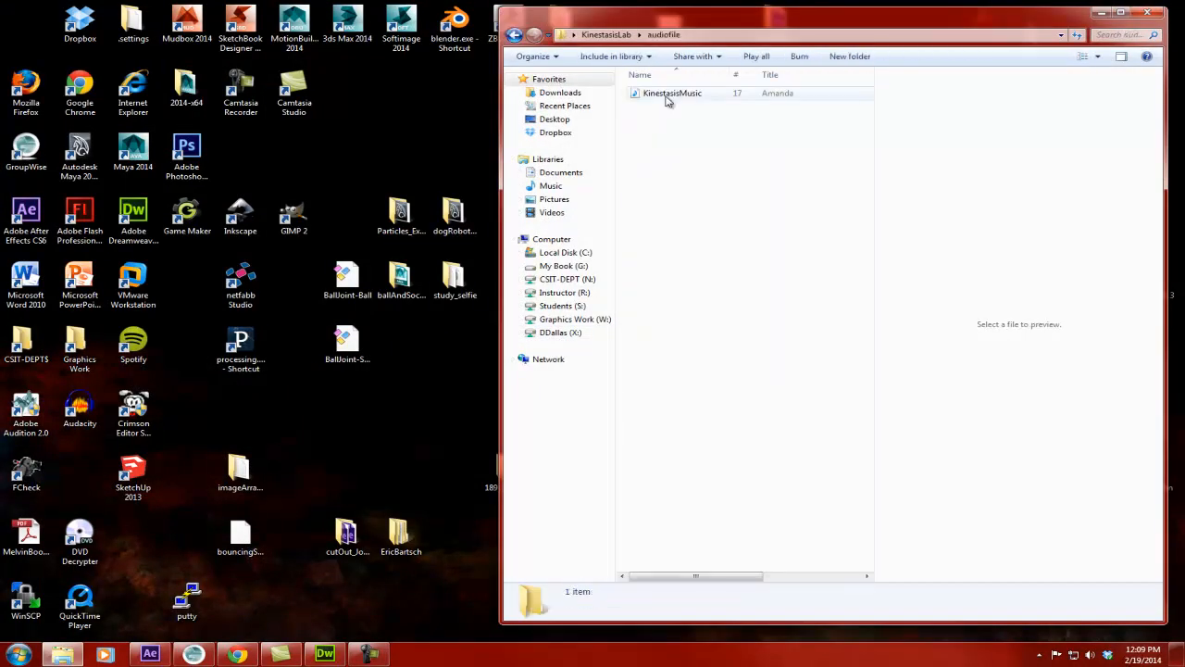
left_click(514, 34)
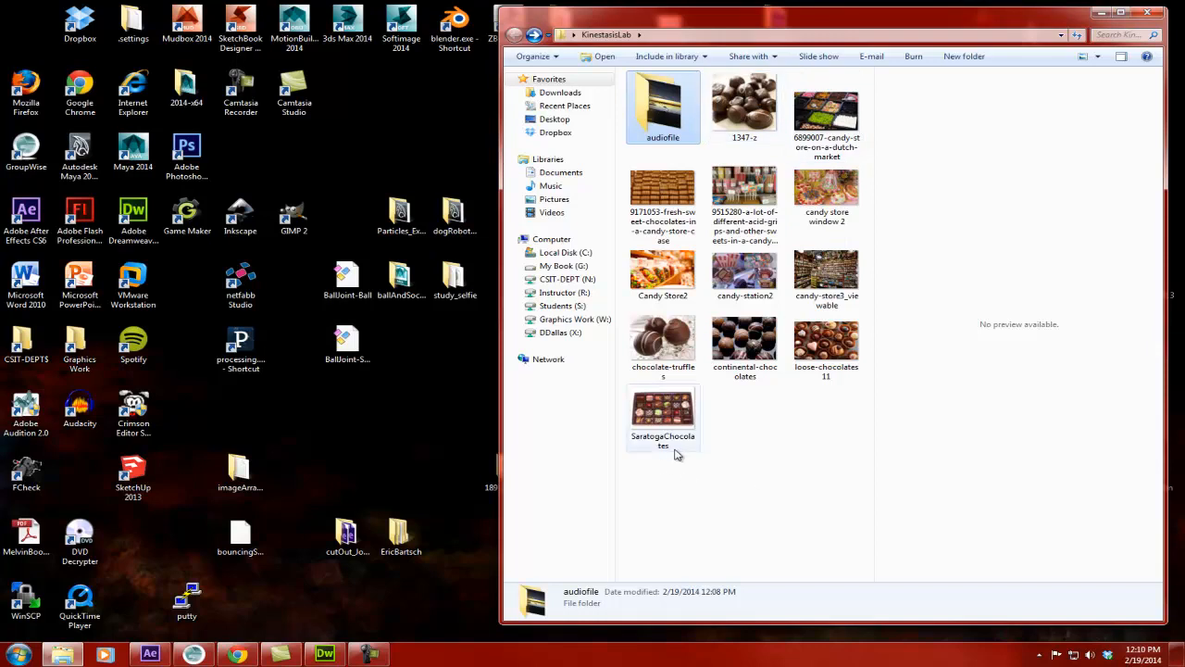
left_click(766, 455)
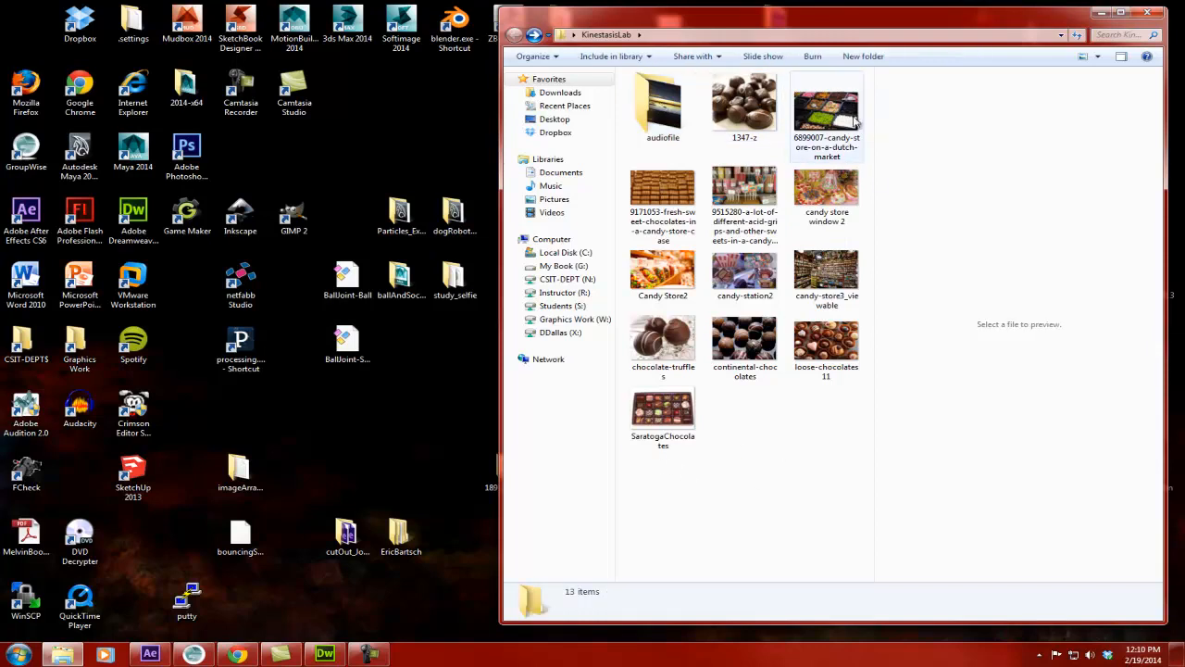
left_click(1101, 13)
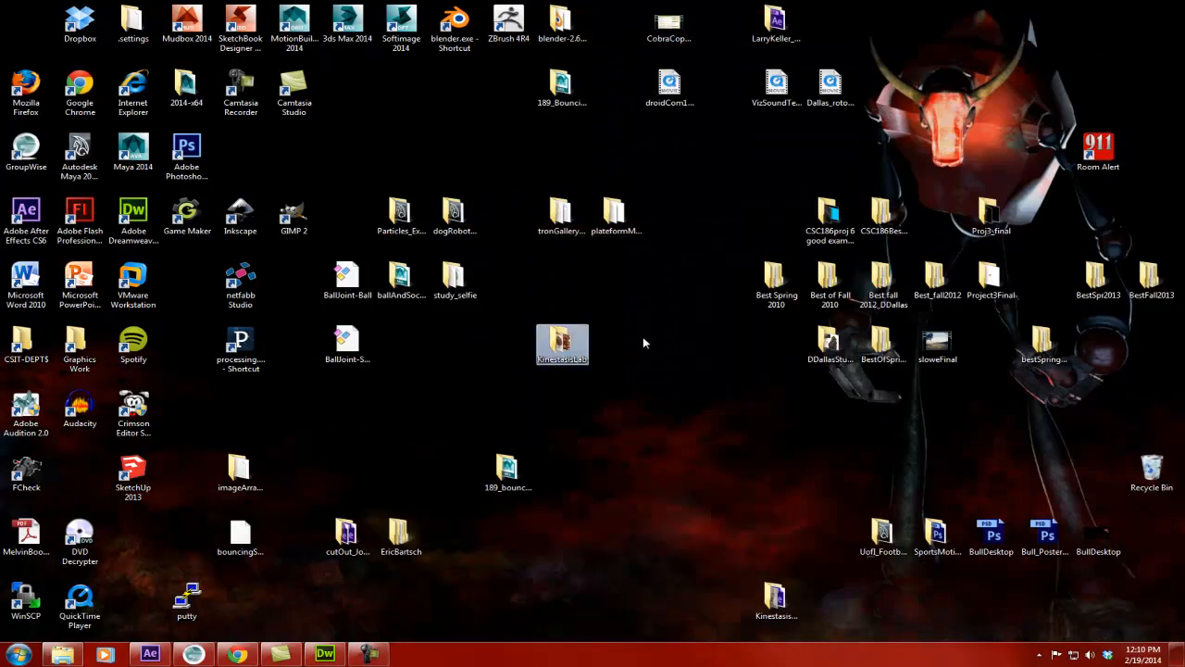
left_click(562, 342)
Switch to After Effects and review the settings of the candy Kinestasis composition.
left_click(150, 654)
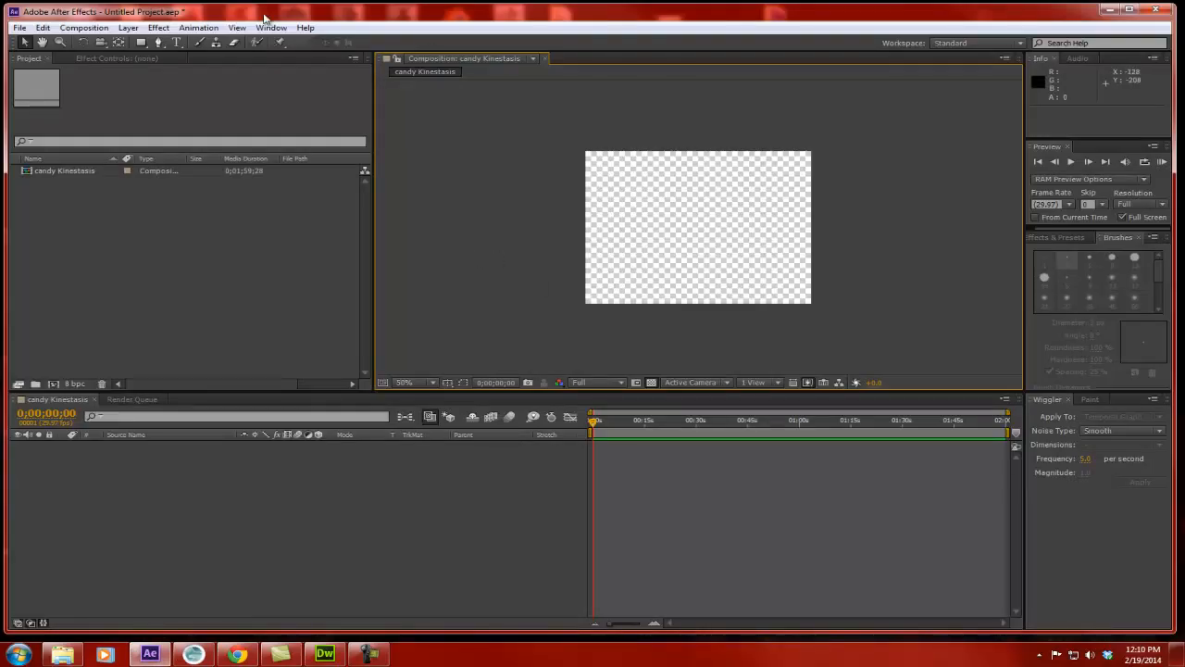
left_click(84, 27)
left_click(80, 62)
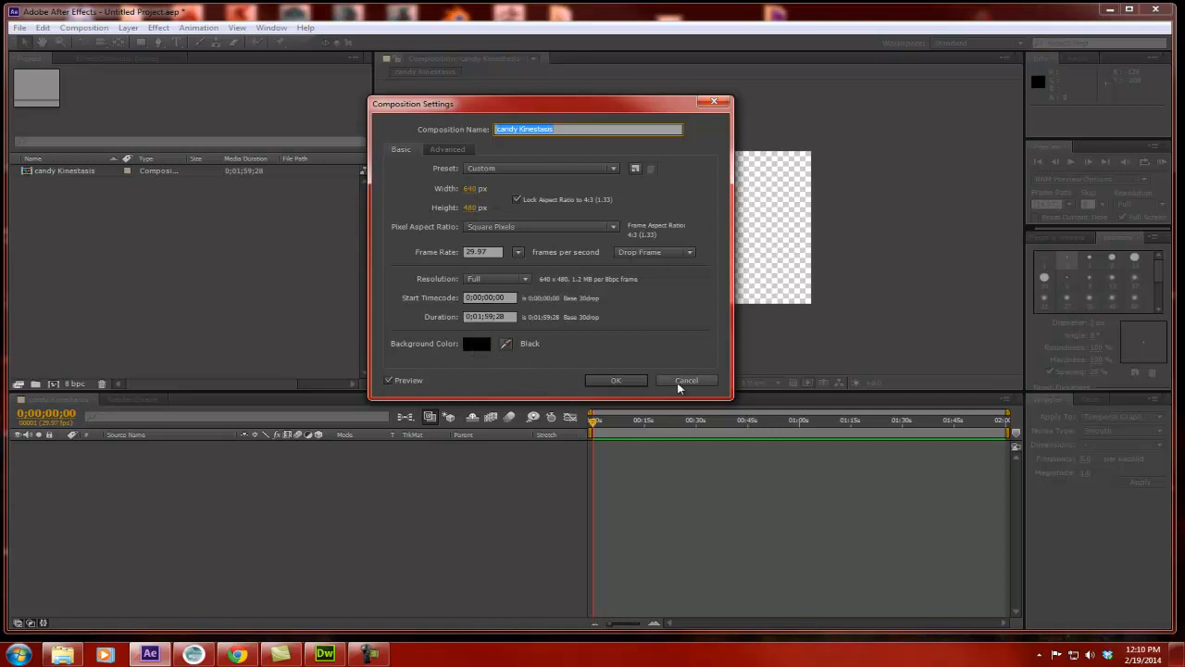
left_click(621, 381)
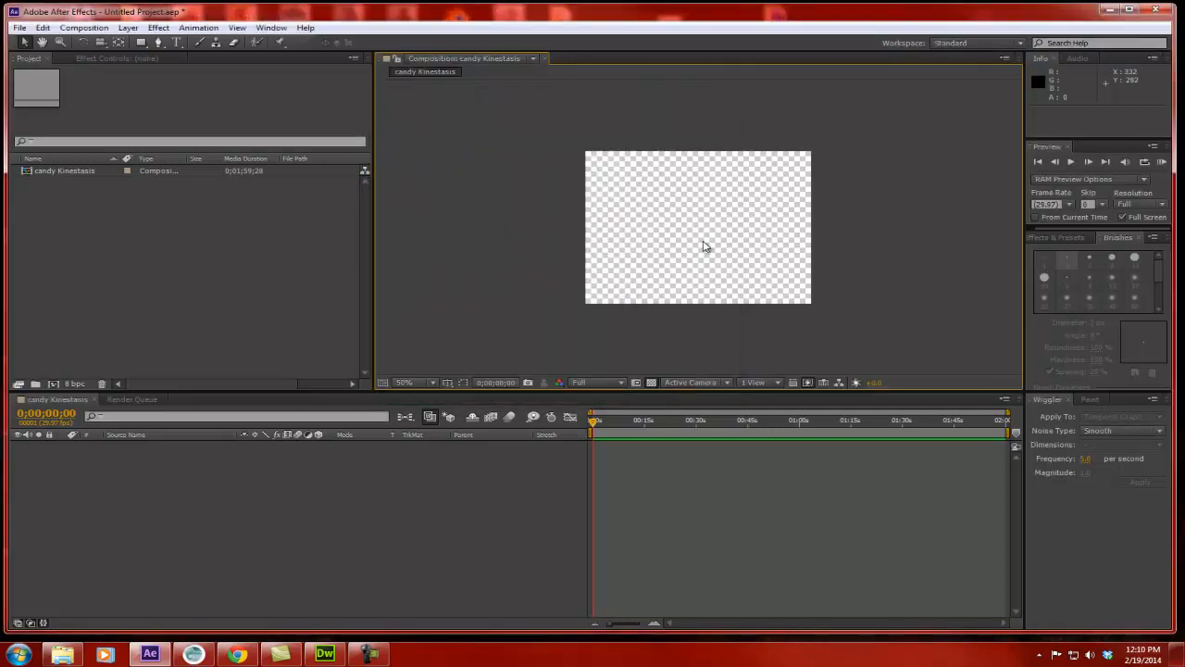
Create two project folders named images and audio.
left_click(63, 173)
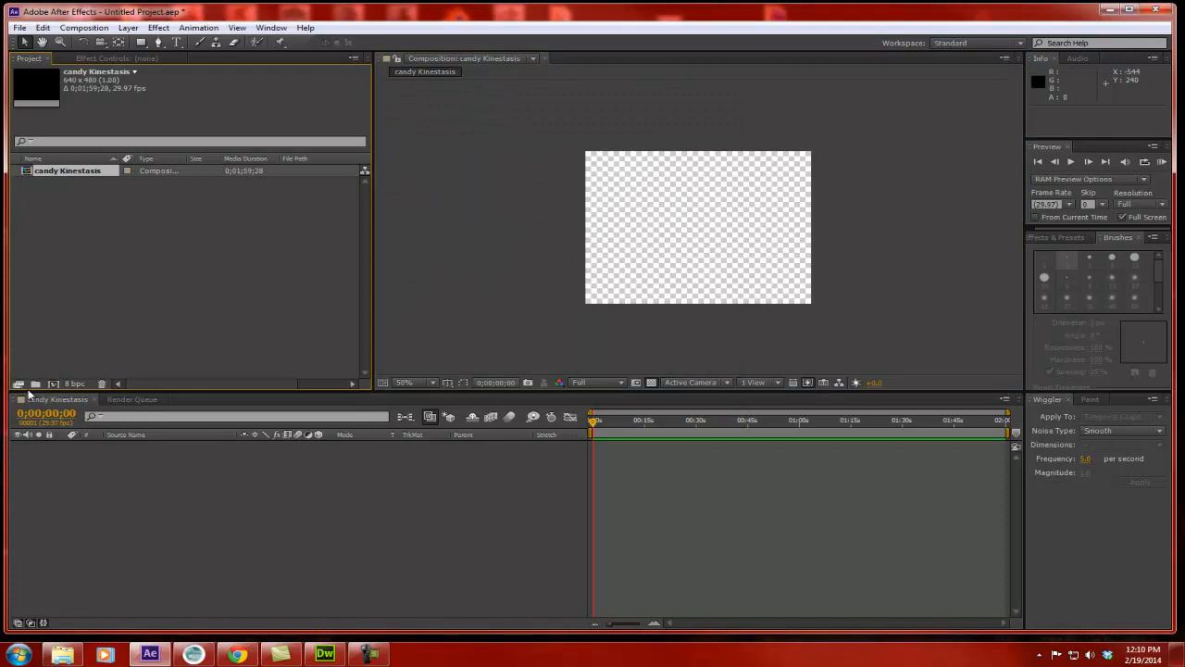
left_click(36, 383)
type("miage")
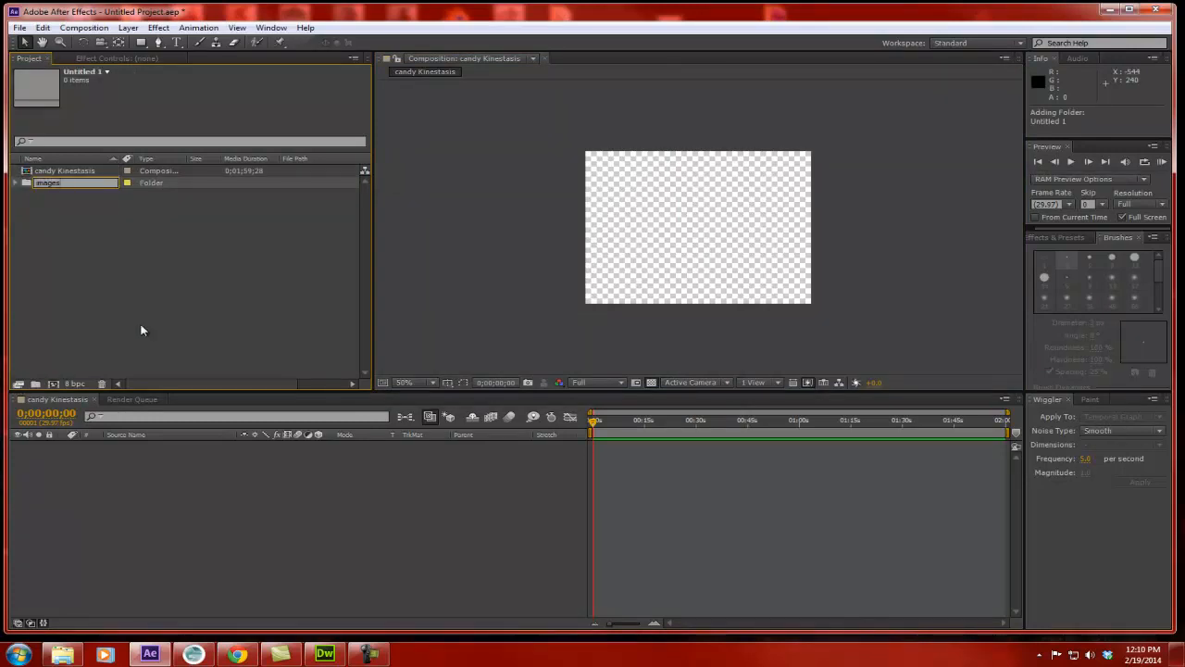
type("s")
key("Return")
left_click(113, 318)
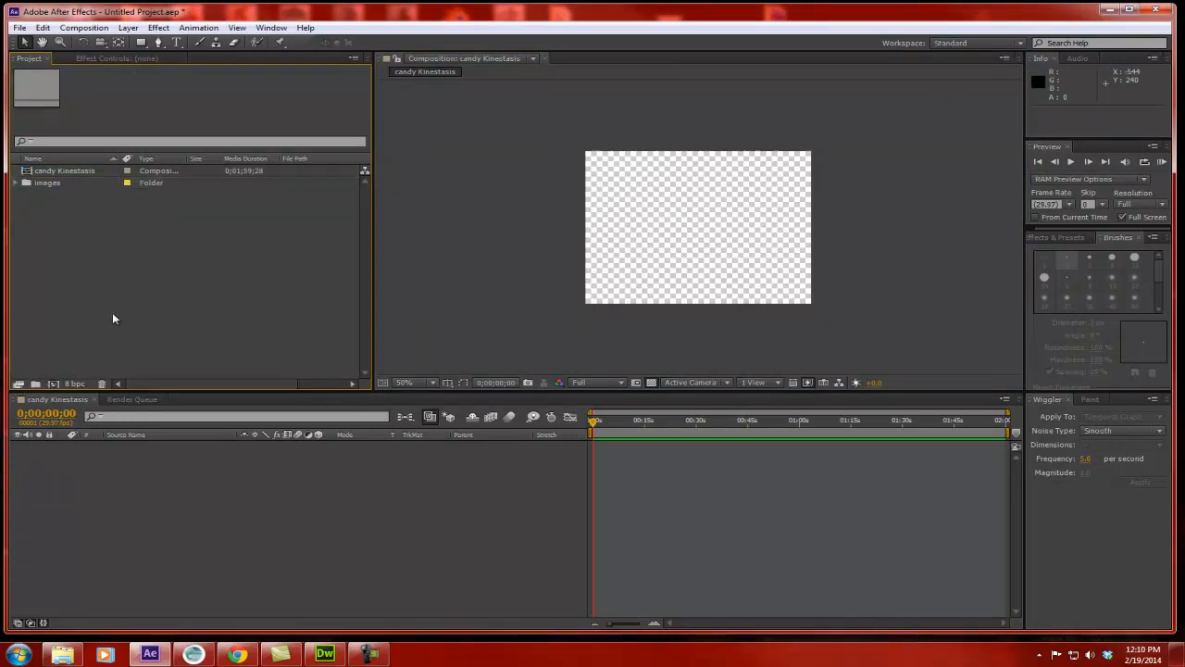
left_click(36, 384)
type("audio")
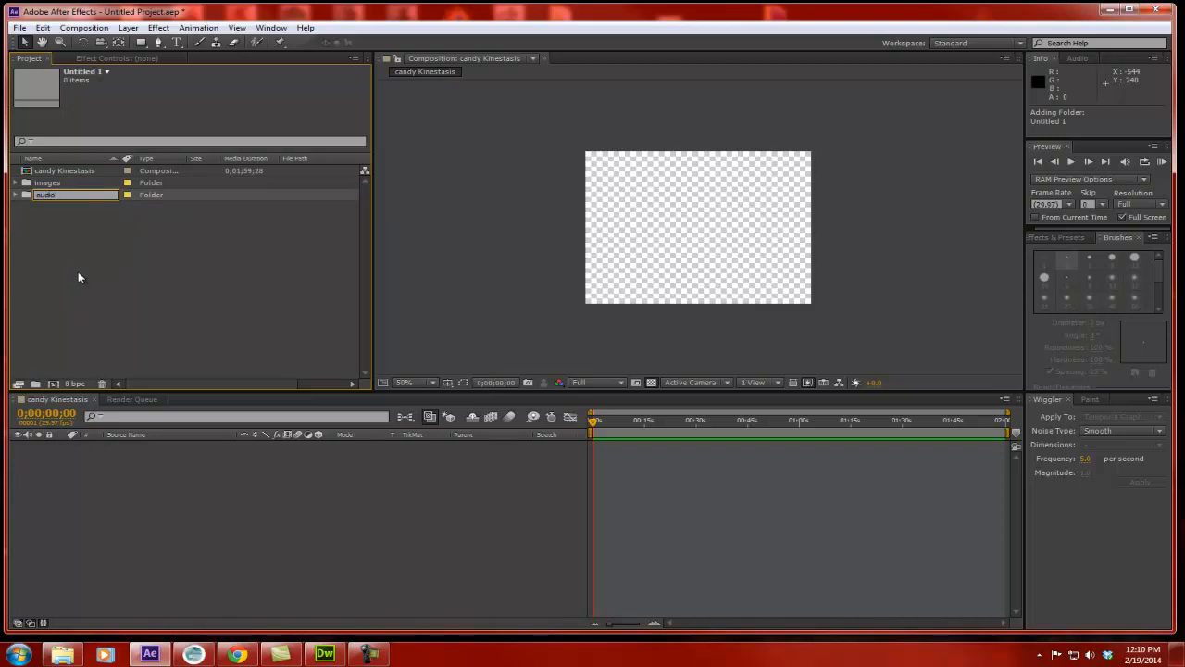
key("Return")
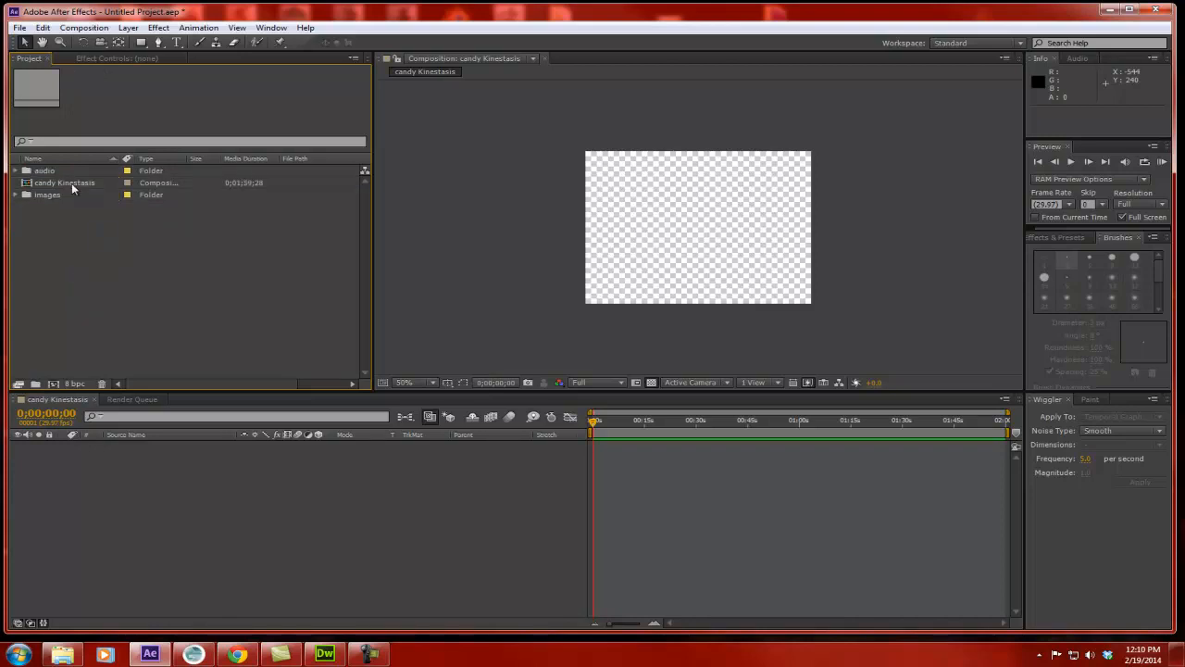
Import all the JPEG pictures from the desktop's KinestasisLab folder, 1347-z through SaratogaChocolates, into the images folder as individual footage files.
left_click(50, 196)
key("ctrl+i")
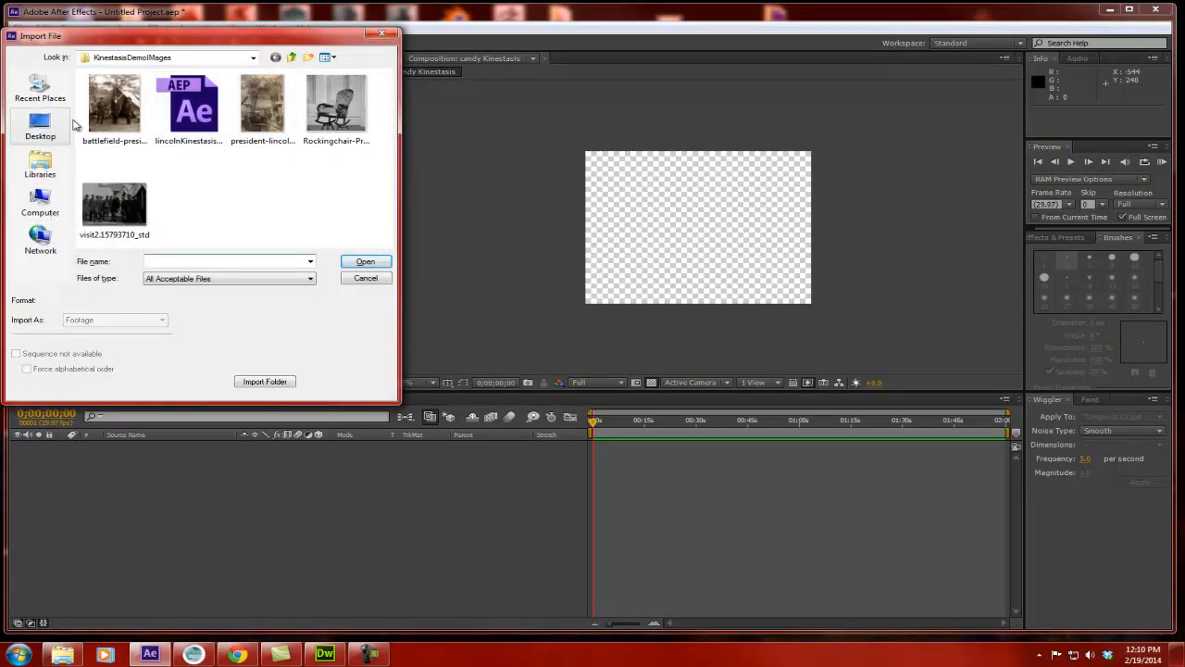
left_click(40, 127)
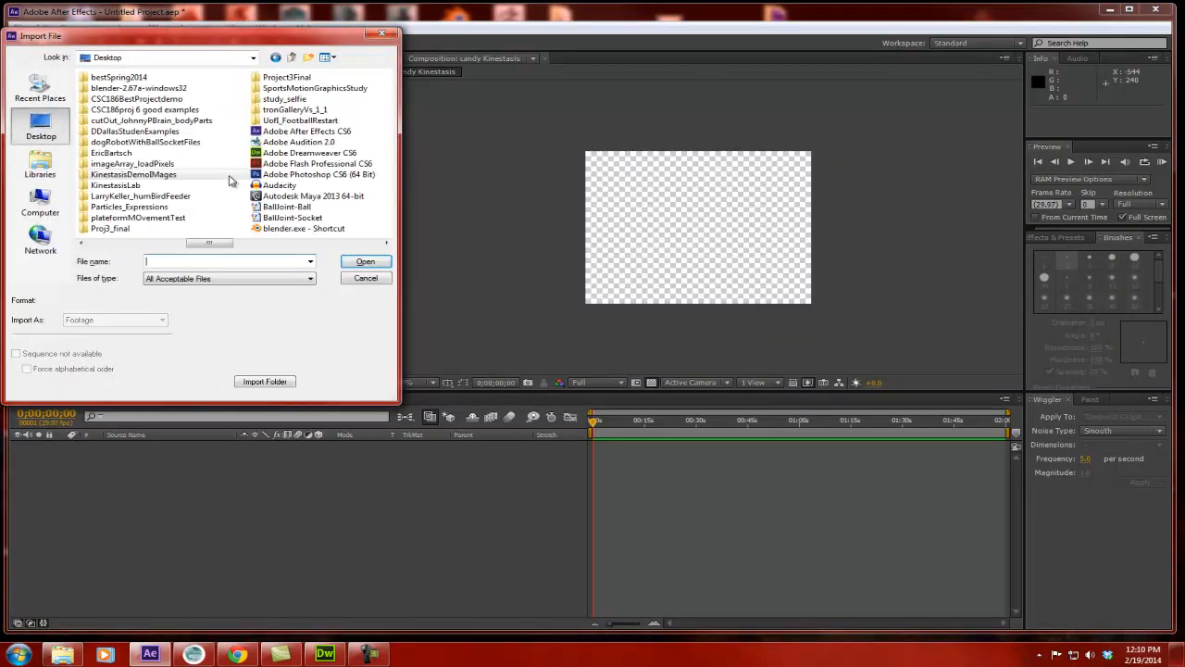
double_click(120, 185)
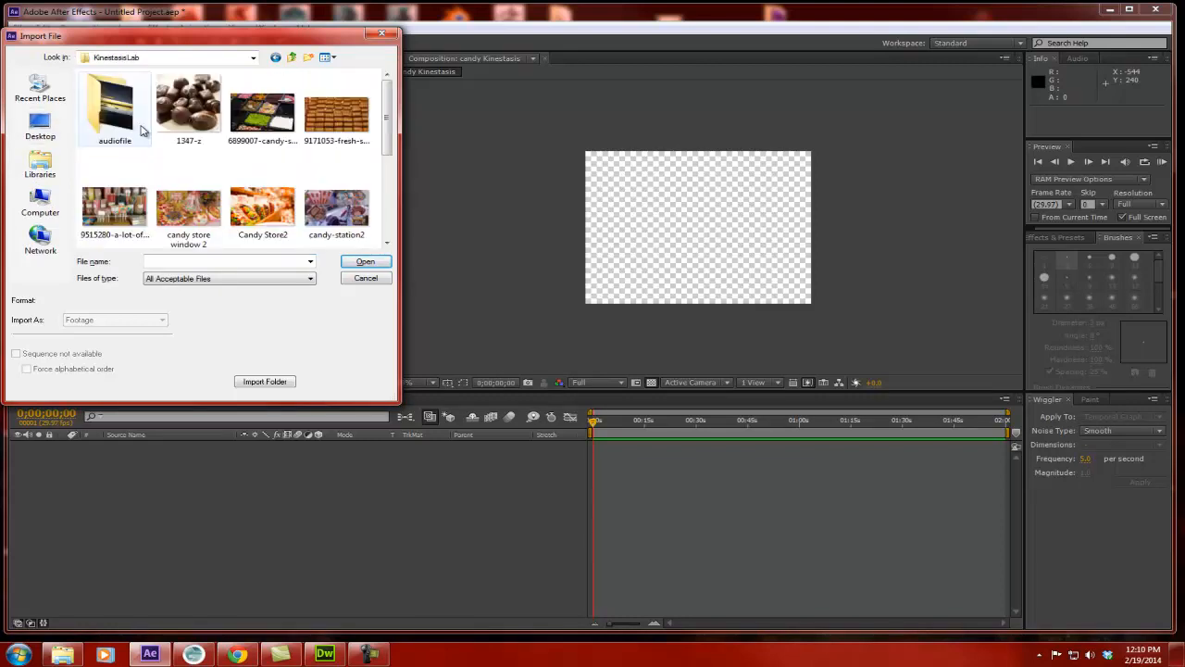
left_click(180, 115)
scroll(269, 222, "down", 5)
left_click(144, 206, "ctrl")
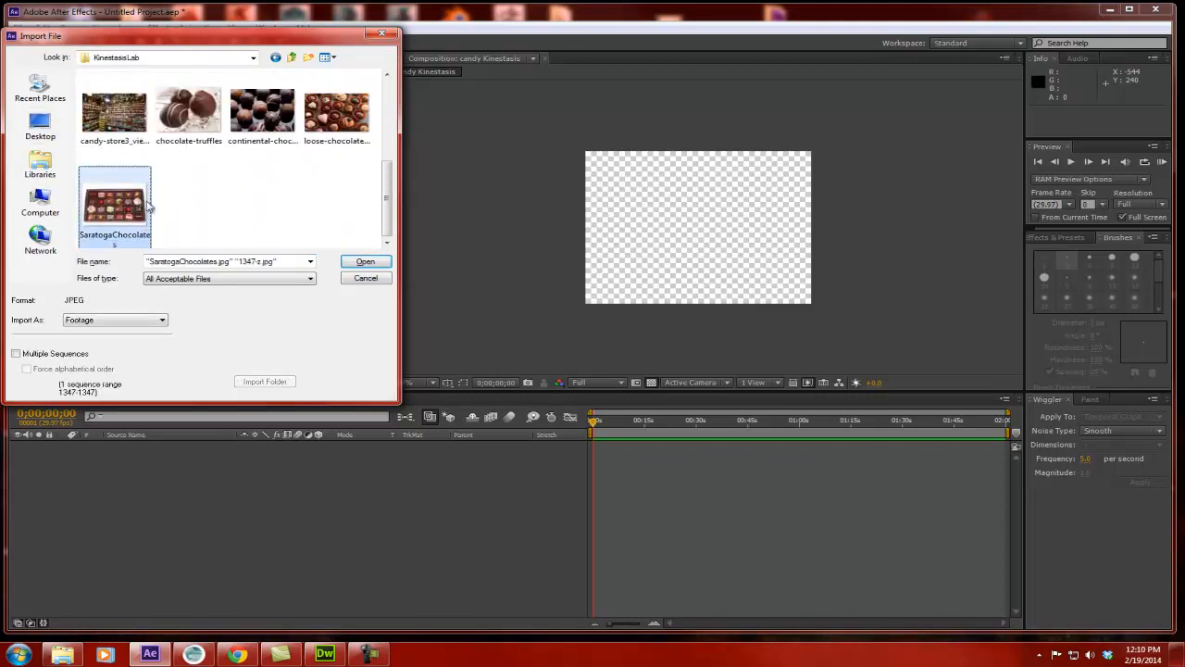
left_click(262, 217)
left_click(116, 199)
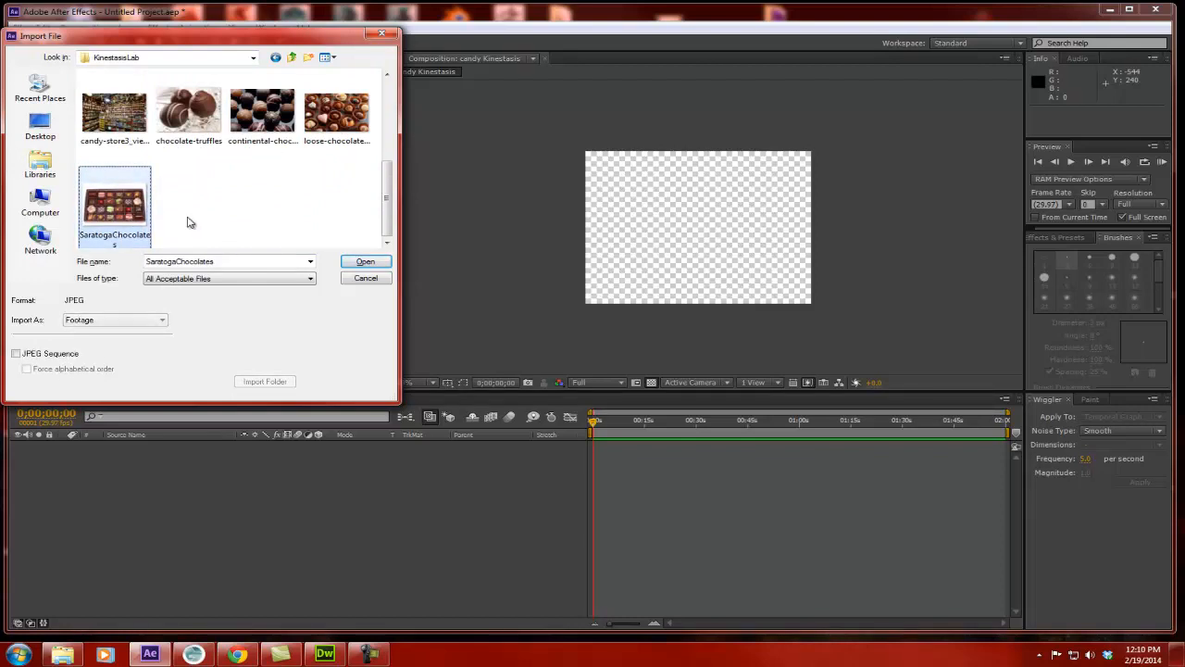
scroll(157, 194, "up", 2)
scroll(201, 190, "up", 2)
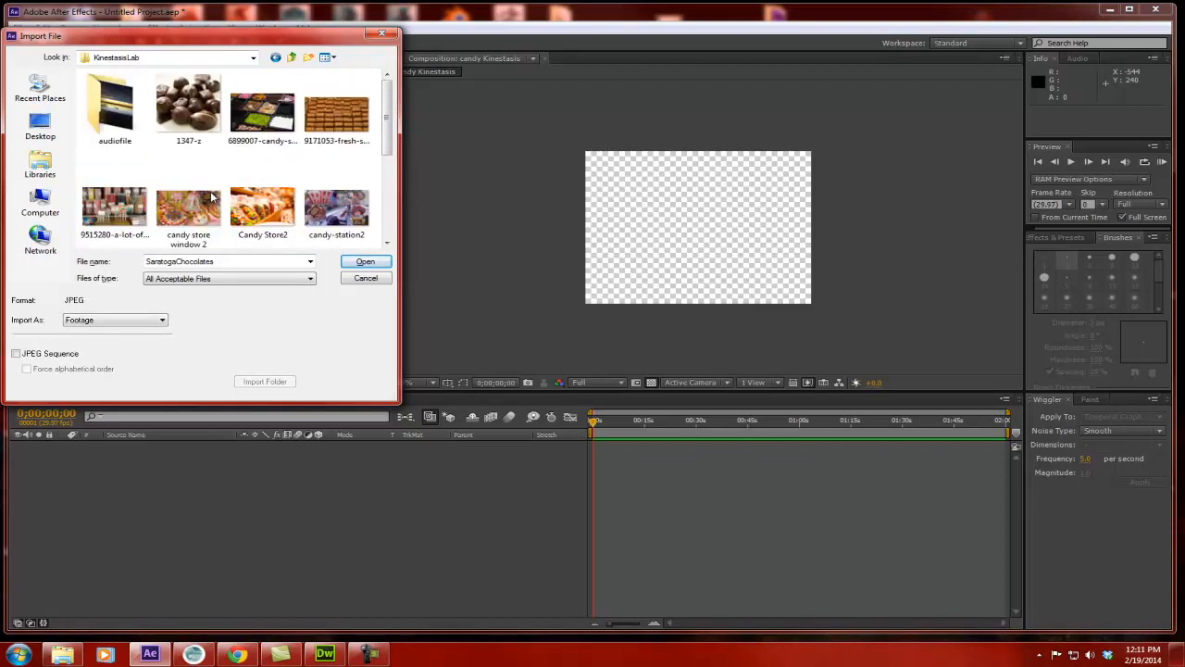
left_click(196, 117, "shift")
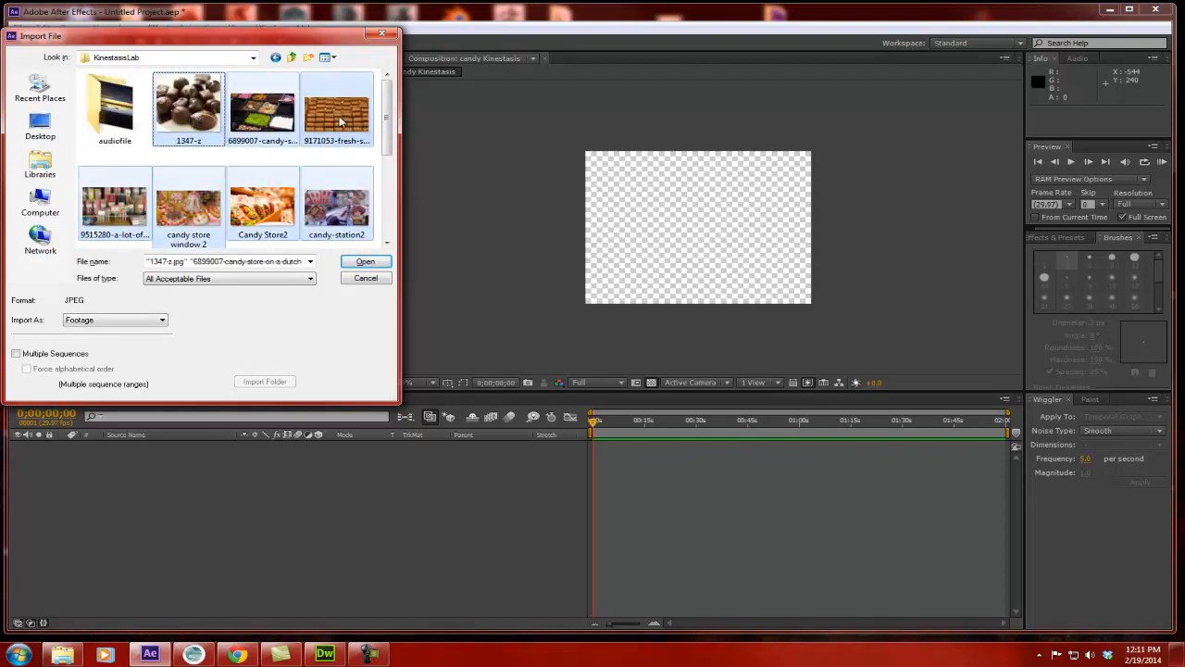
mouse_move(387, 116)
left_mouse_down()
mouse_move(387, 201)
mouse_move(387, 118)
left_mouse_up()
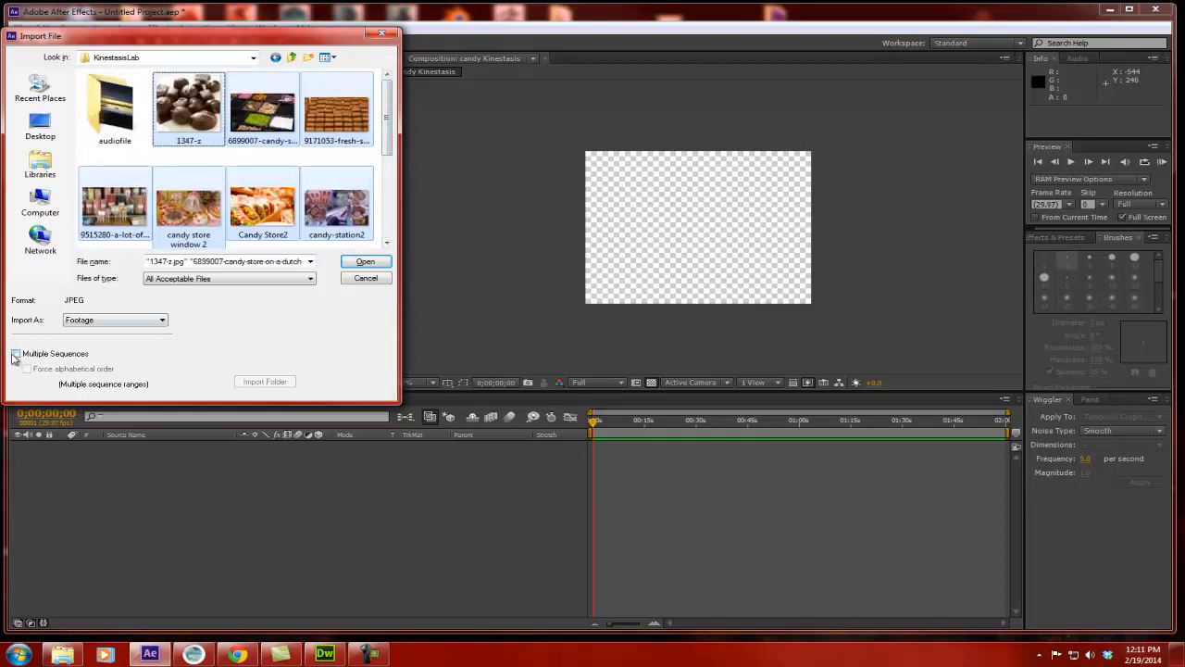
left_click(365, 261)
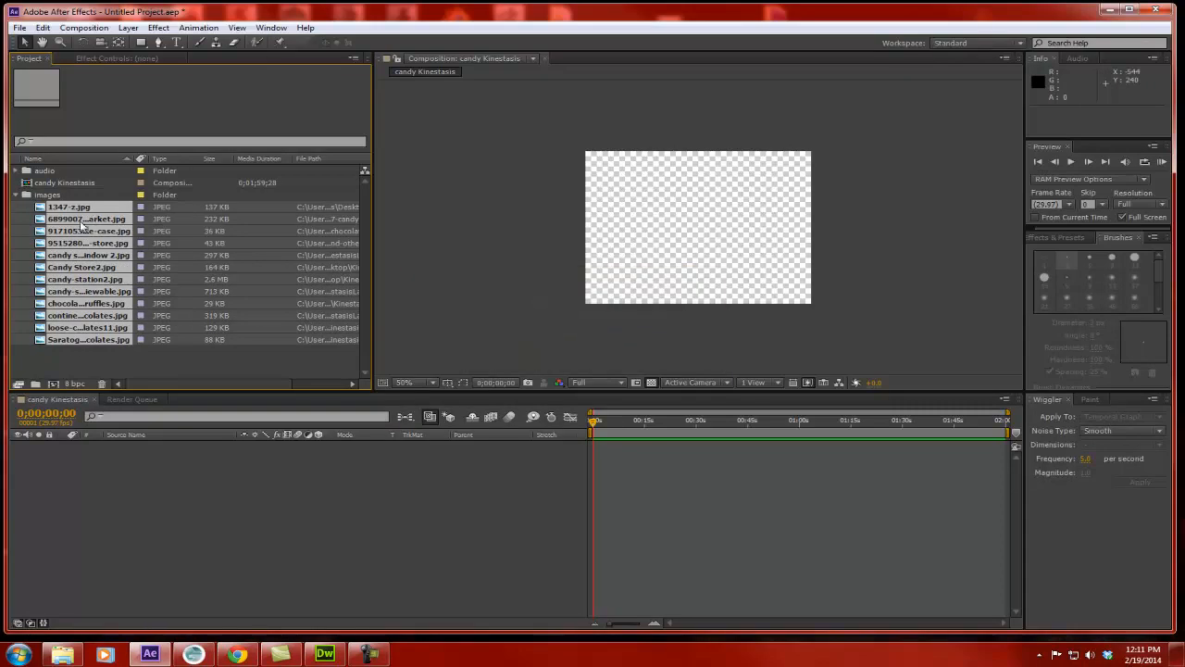
Import the KinestasisMusic file from the audiofile subfolder into the project's audio folder.
left_click(79, 172)
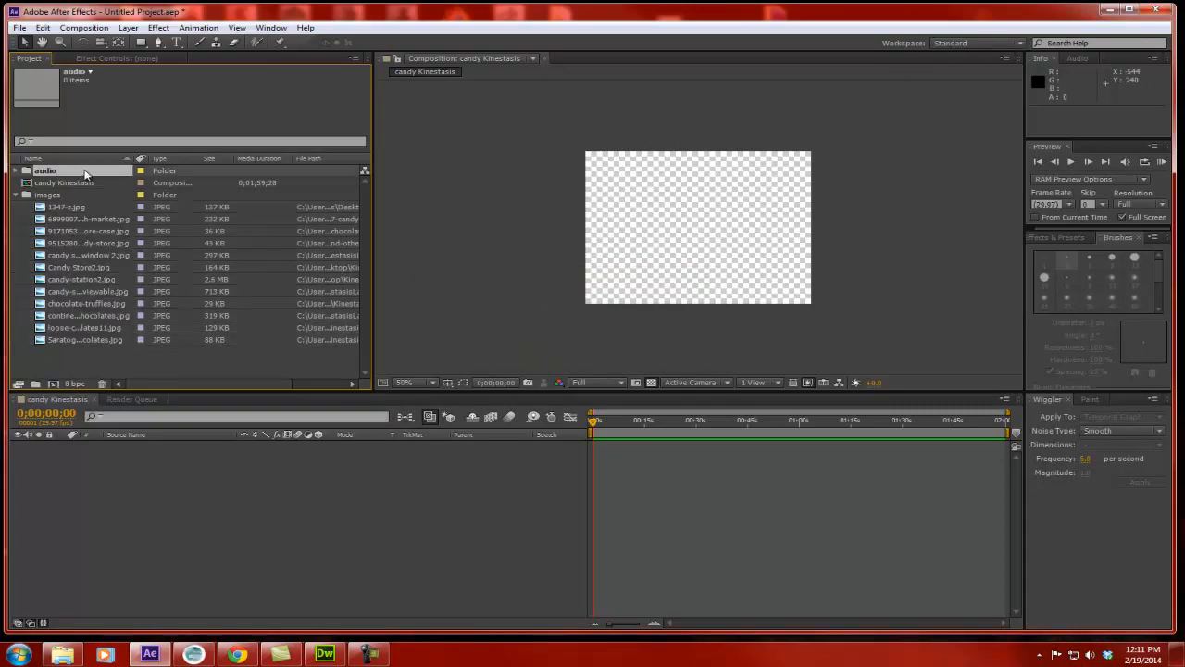
key("ctrl+i")
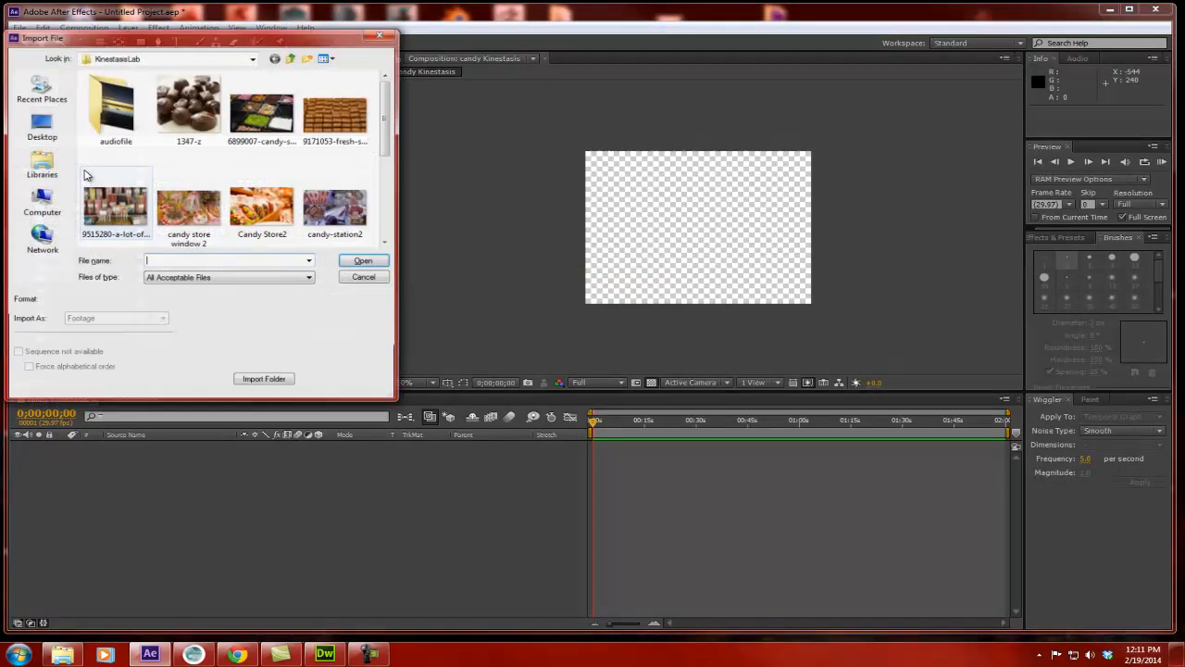
double_click(111, 112)
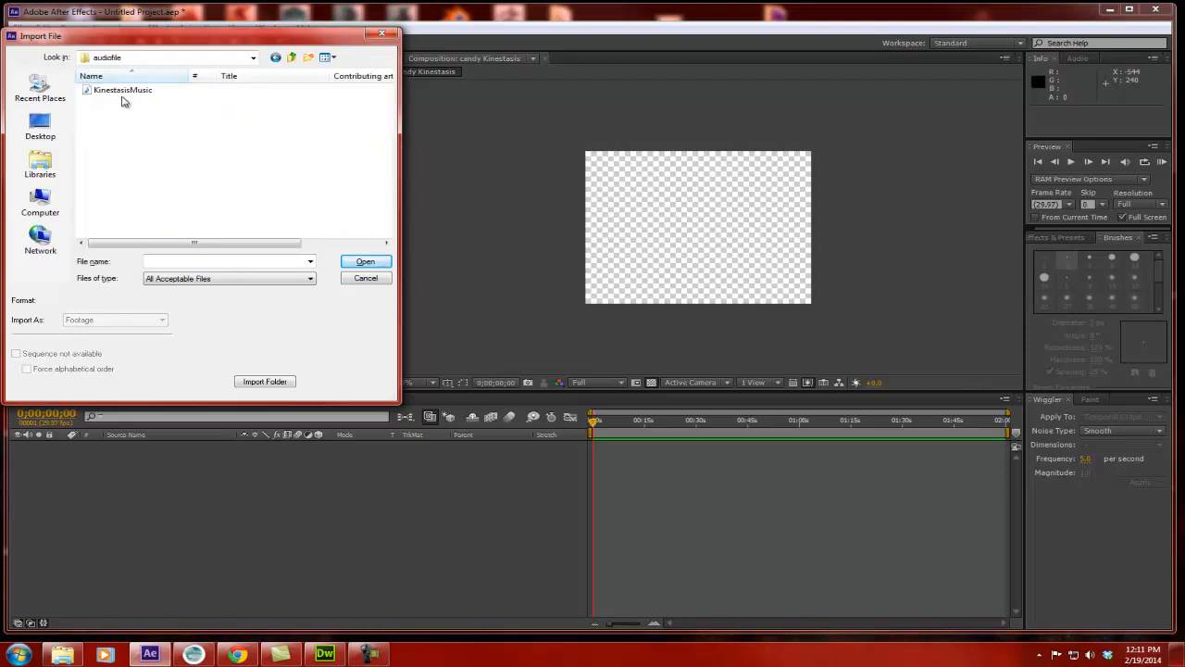
left_click(121, 91)
left_click(366, 265)
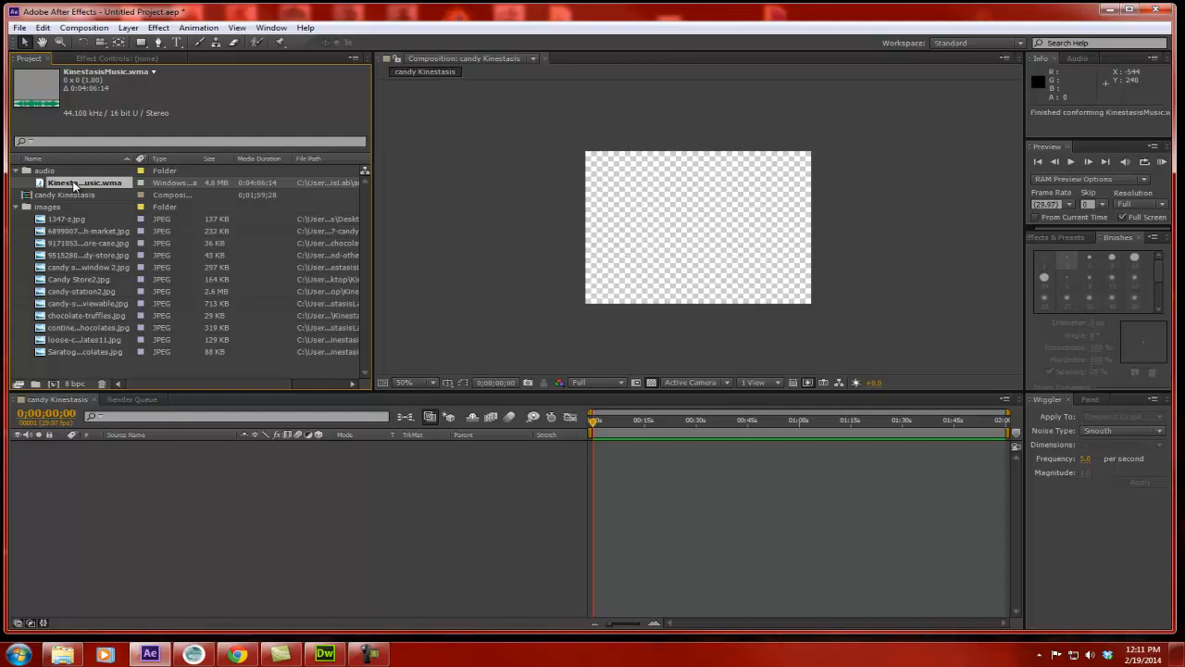
Enlarge the timeline area, then preview the 1347-z.jpg footage and close its viewer.
left_click_drag(611, 390, 607, 306)
double_click(63, 218)
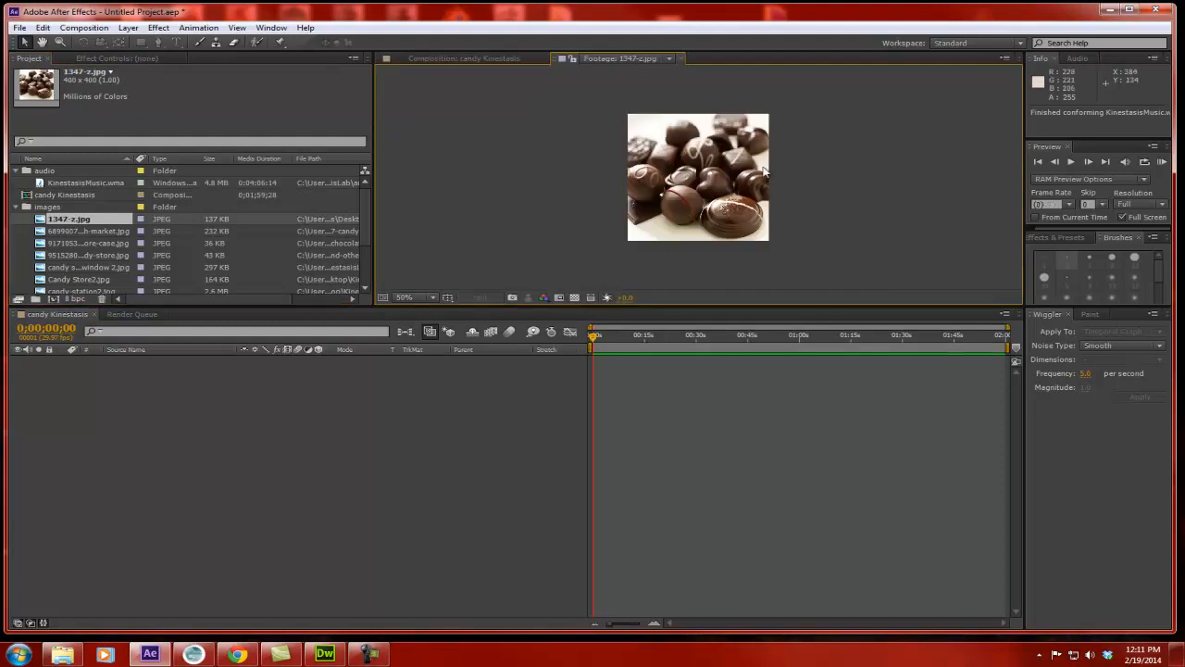
left_click(684, 58)
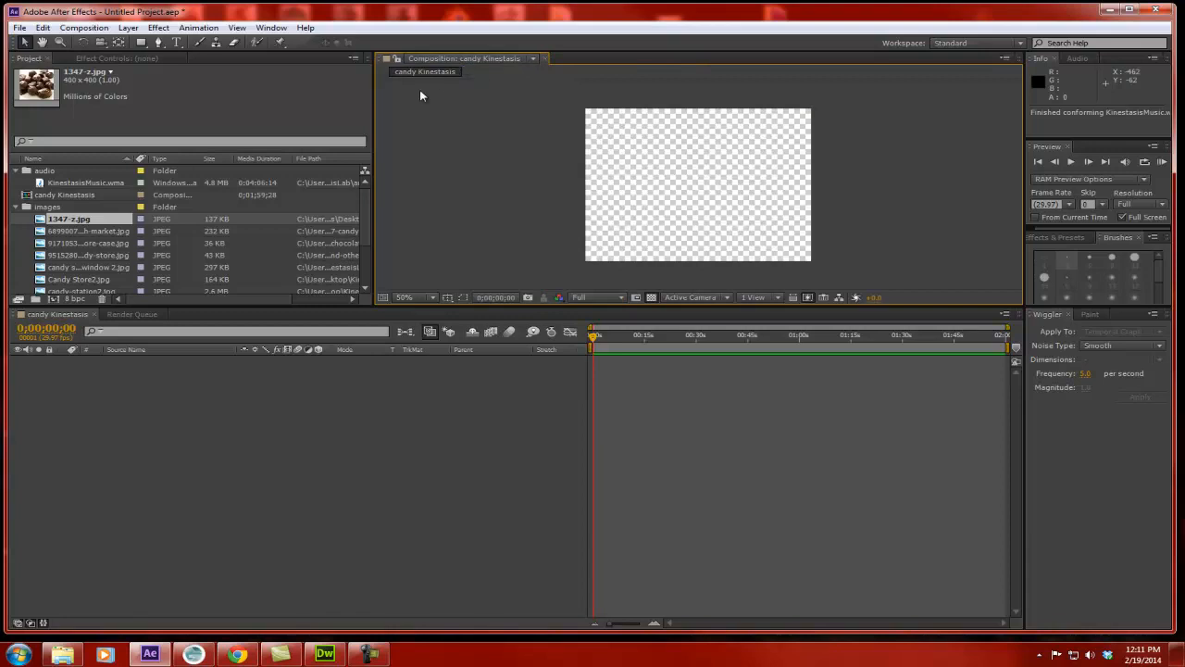
Add KinestasisMusic.wma to the candy Kinestasis timeline as a layer.
left_click(84, 184)
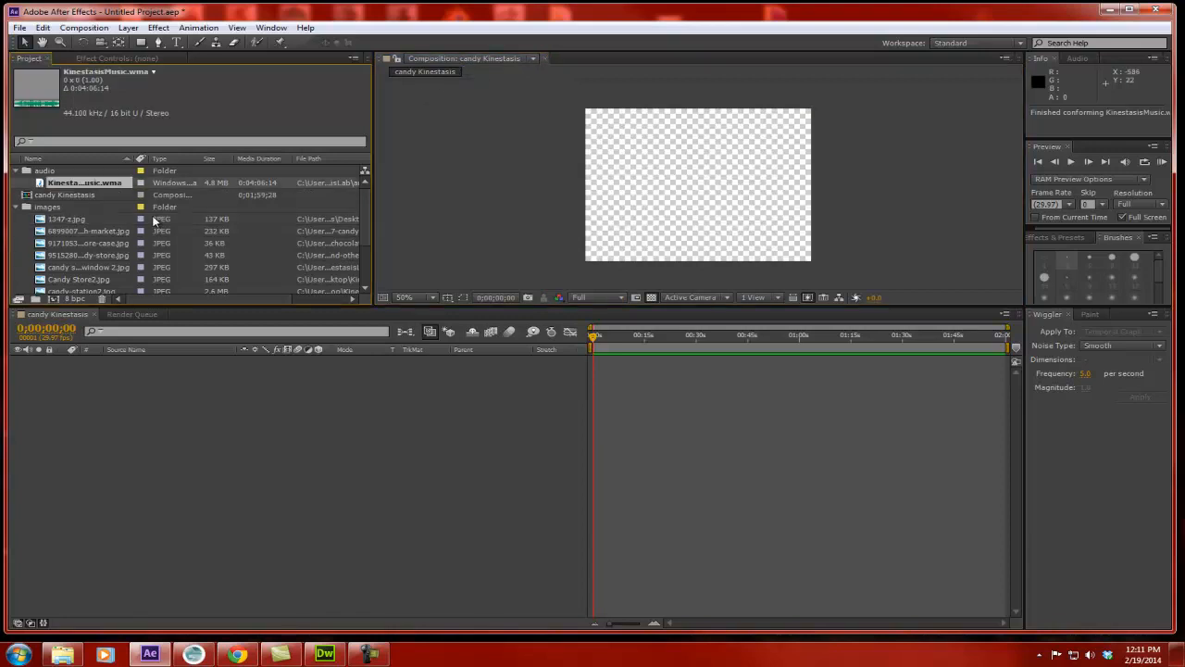
left_click_drag(72, 184, 660, 393)
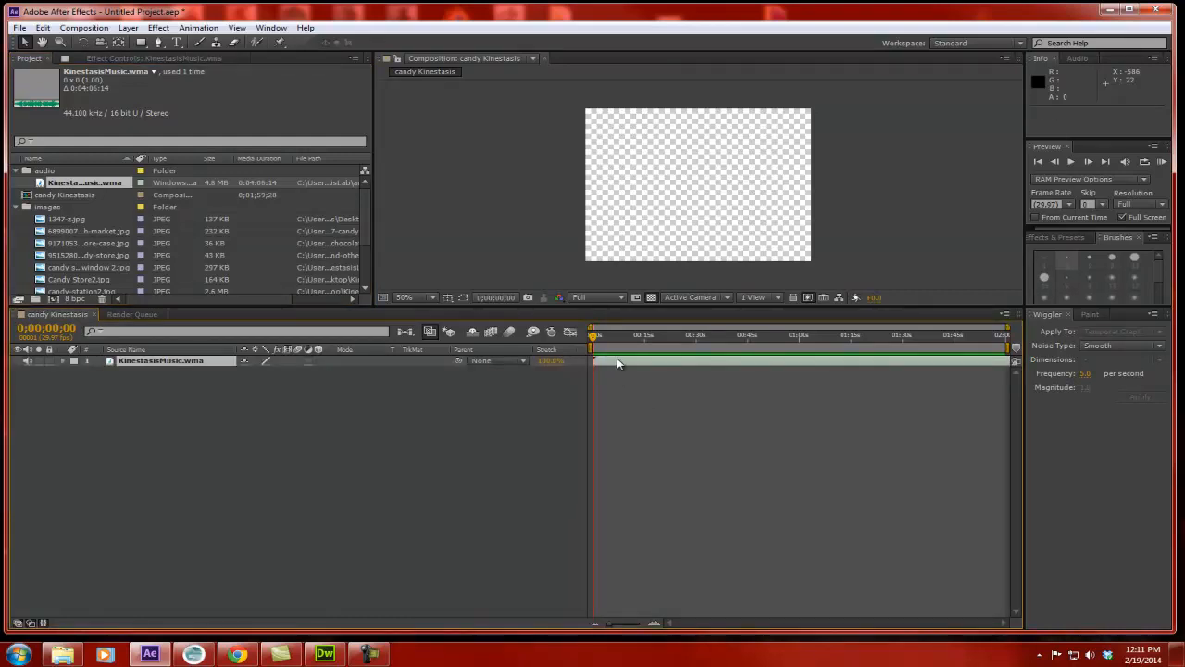
Check the duration of KinestasisMusic.wma and the pixel dimensions of several imported candy images.
left_click(78, 184)
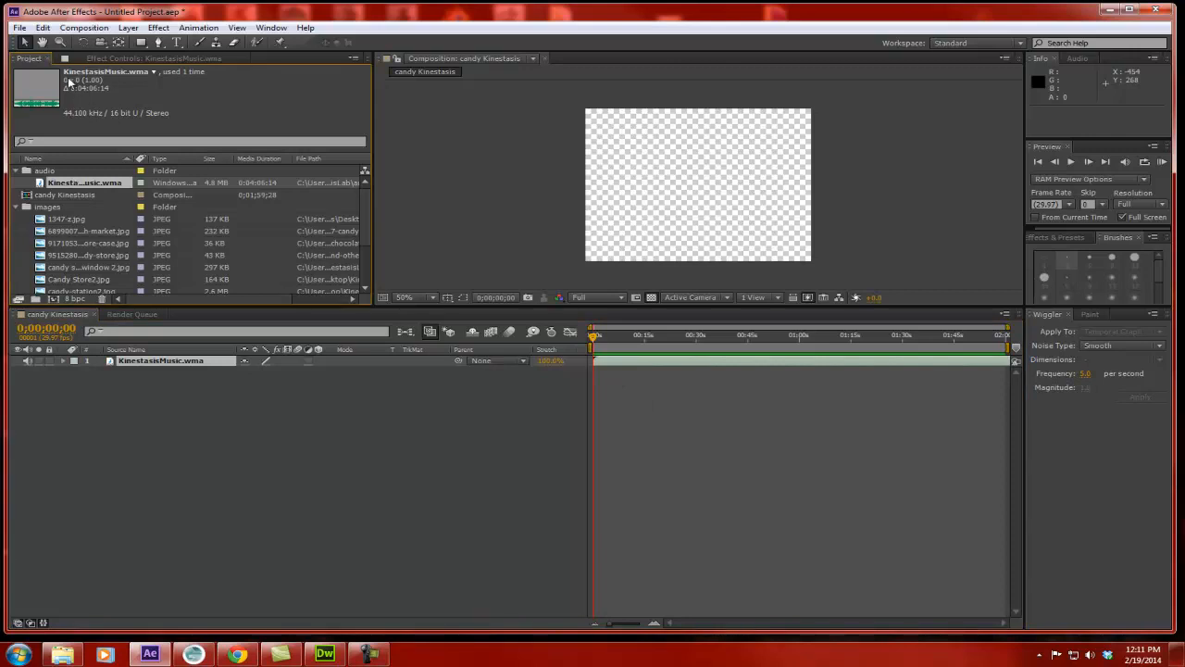
left_click(67, 219)
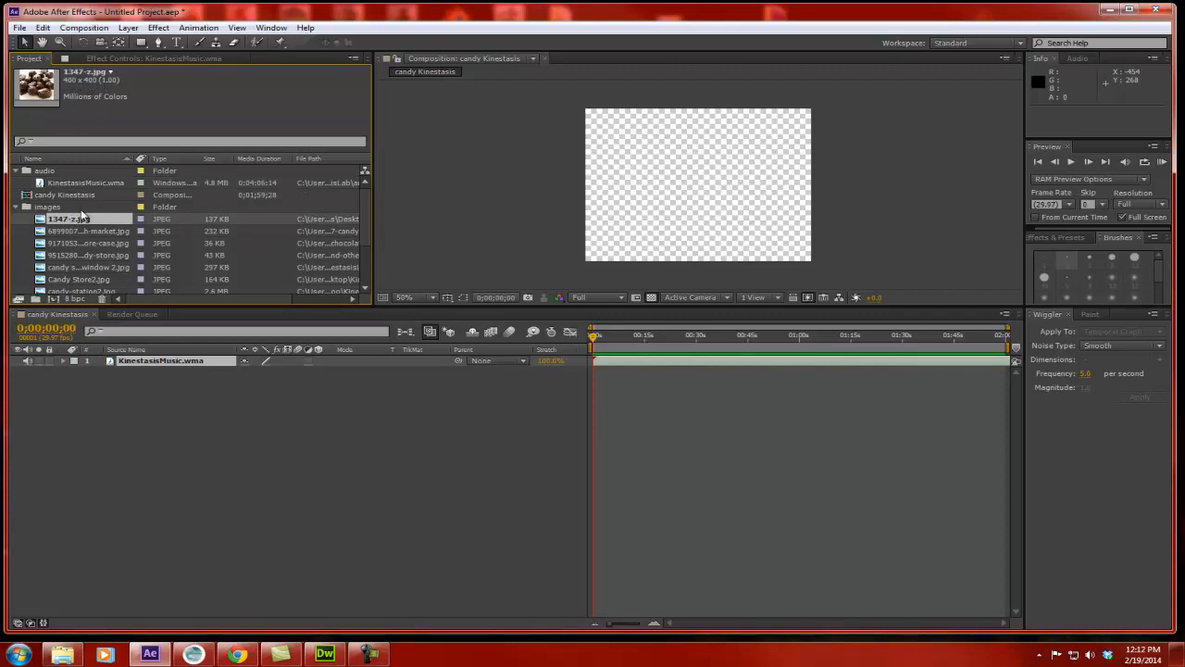
left_click(84, 242)
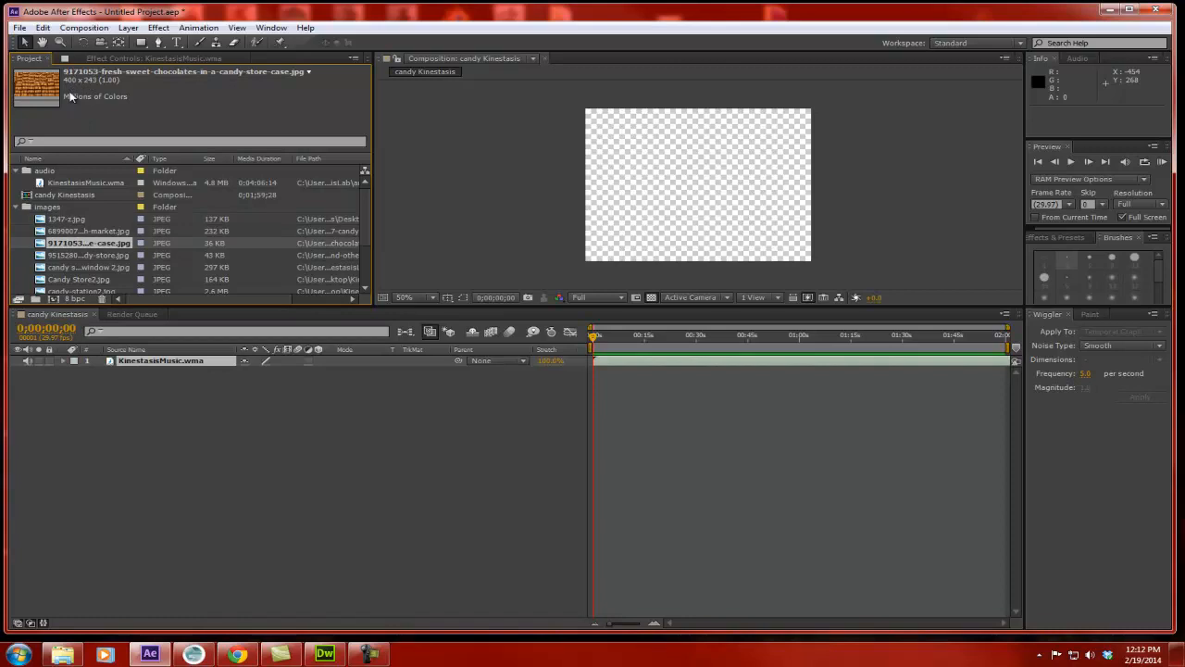
left_click(81, 268)
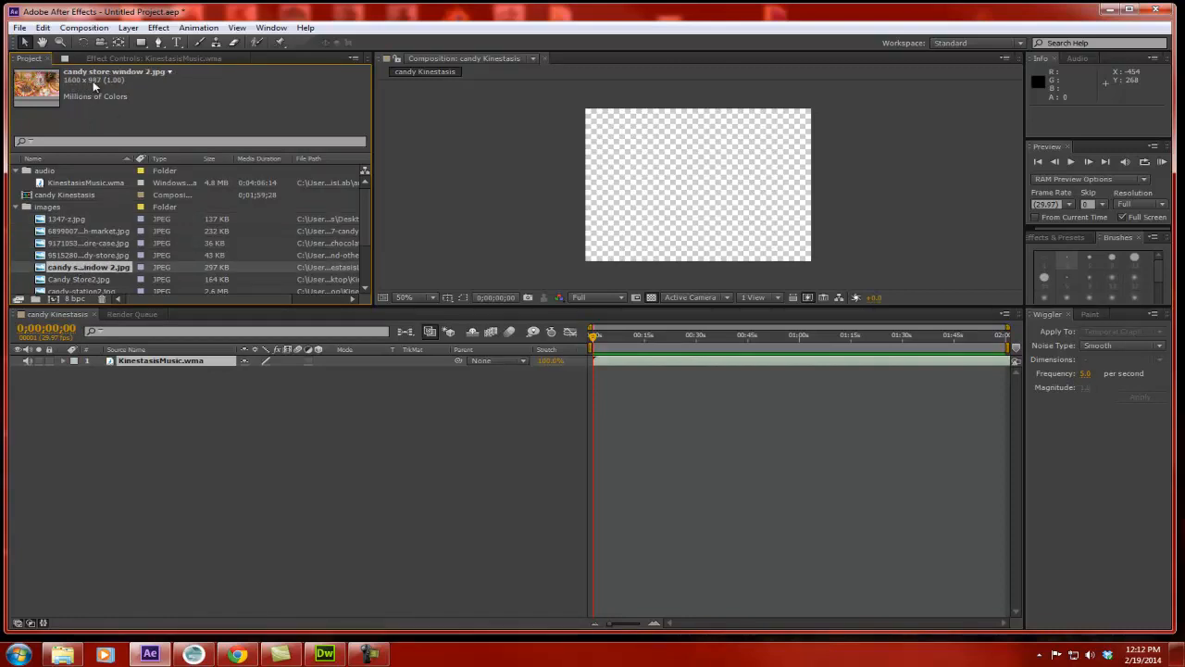
left_click(82, 183)
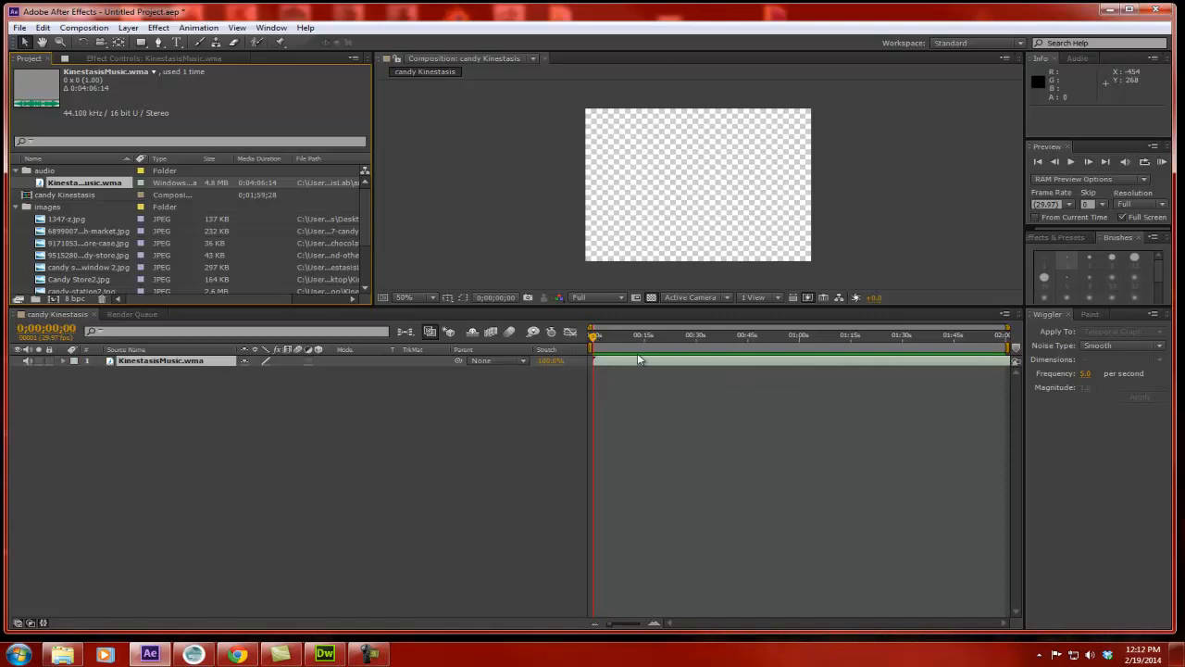
Move the KinestasisMusic.wma layer along the timeline so that it starts at about 21 seconds.
left_click(631, 392)
left_click_drag(600, 342, 522, 340)
left_click(639, 364)
left_click_drag(639, 365, 698, 374)
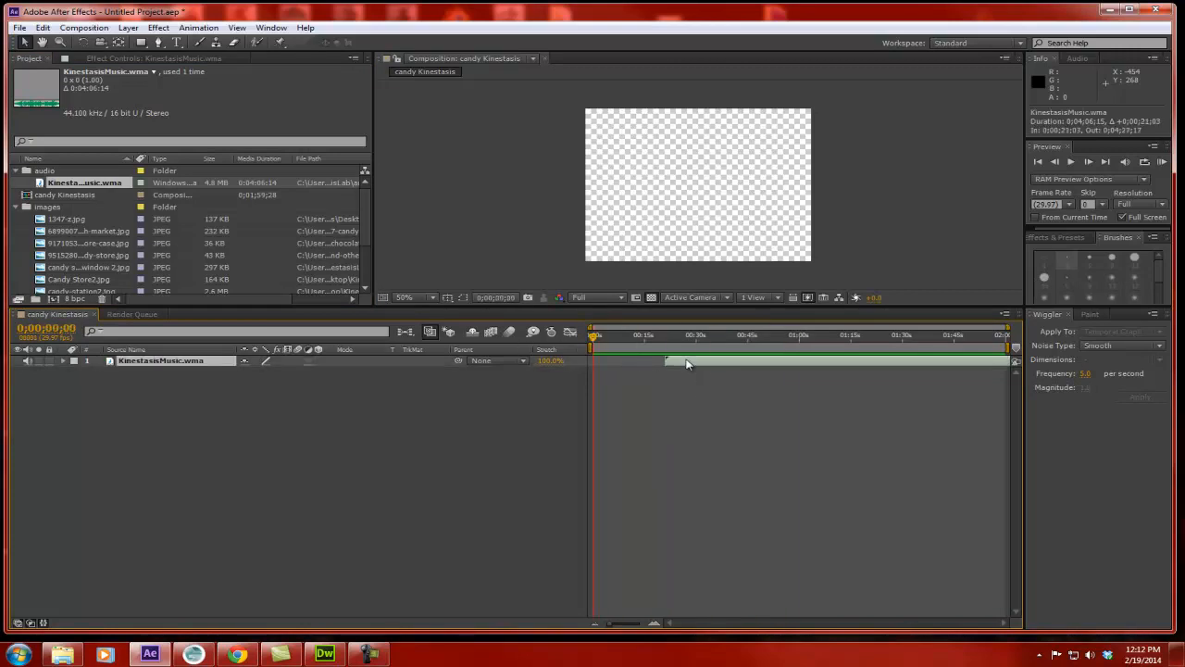
Undo the last move of the KinestasisMusic.wma layer and preview the composition with standard playback and a RAM preview.
key("ctrl+z")
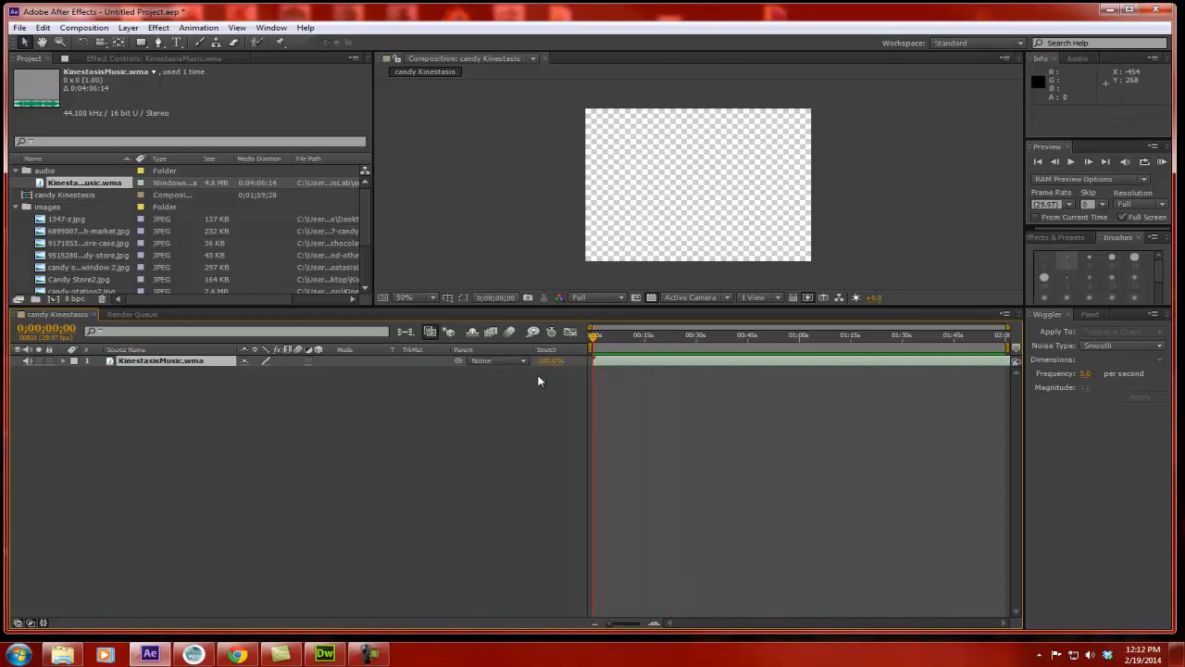
left_click(1071, 162)
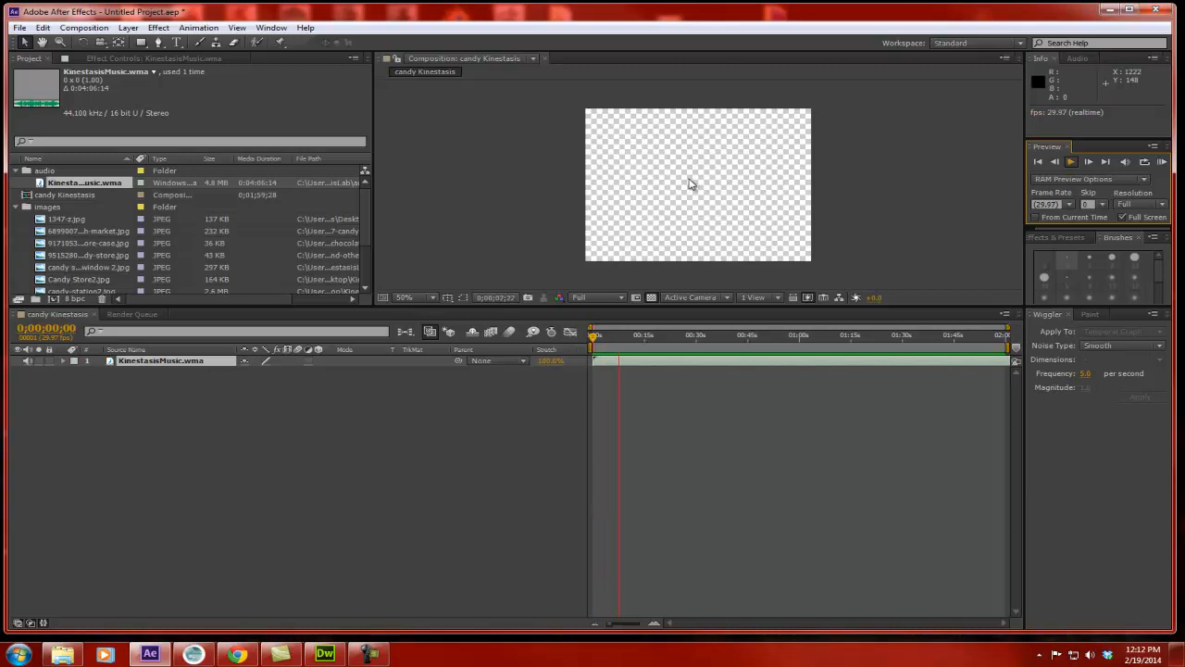
left_click(1076, 163)
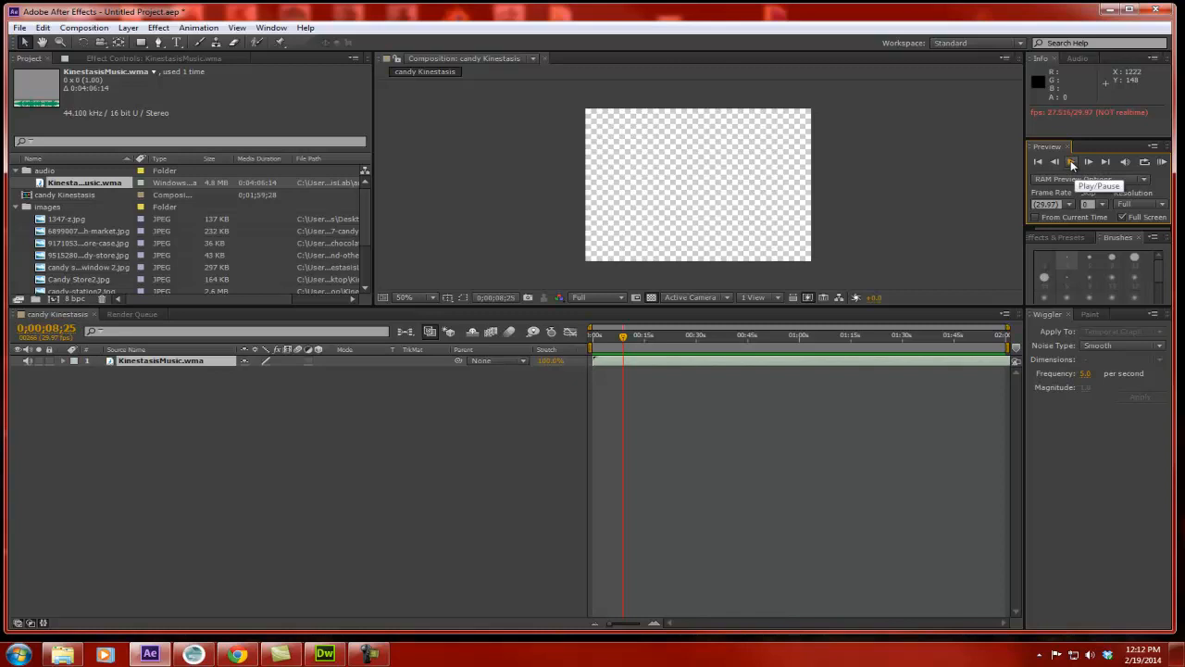
left_click(1073, 162)
left_click_drag(623, 335, 597, 337)
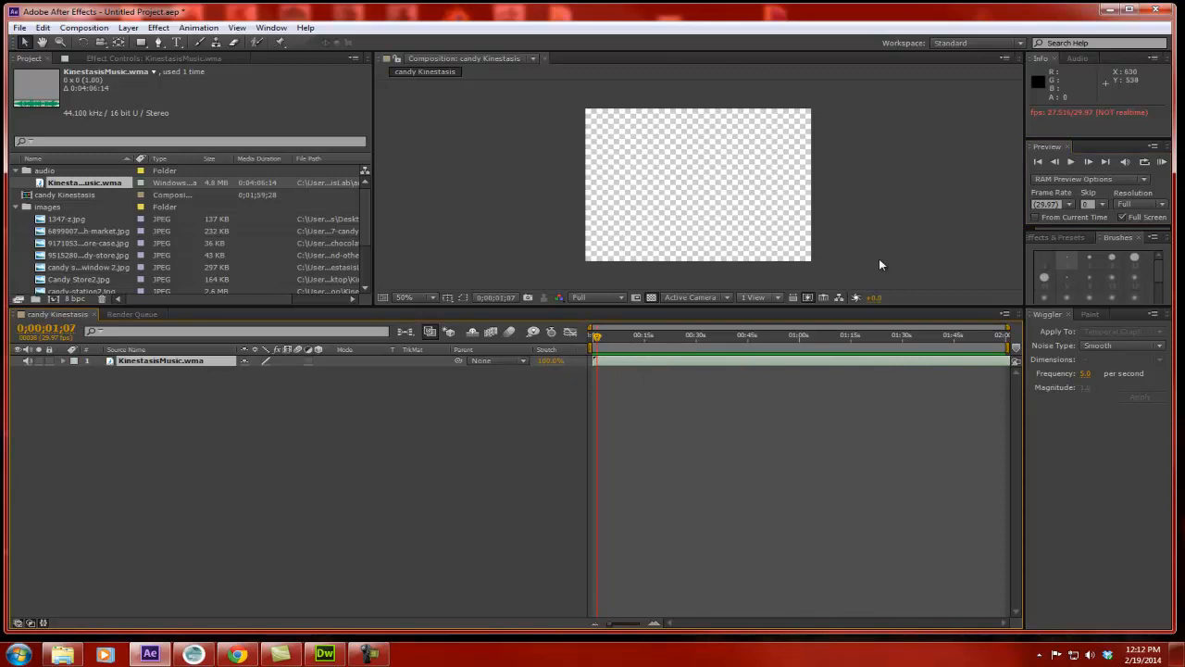
left_click(1164, 163)
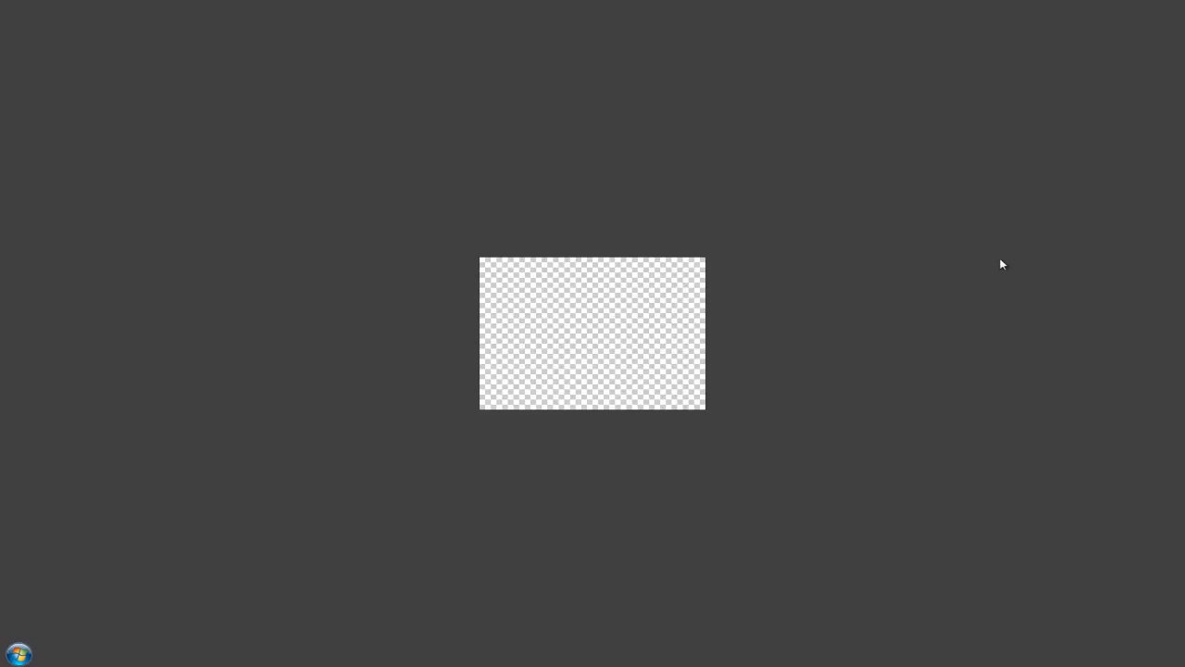
left_click(631, 326)
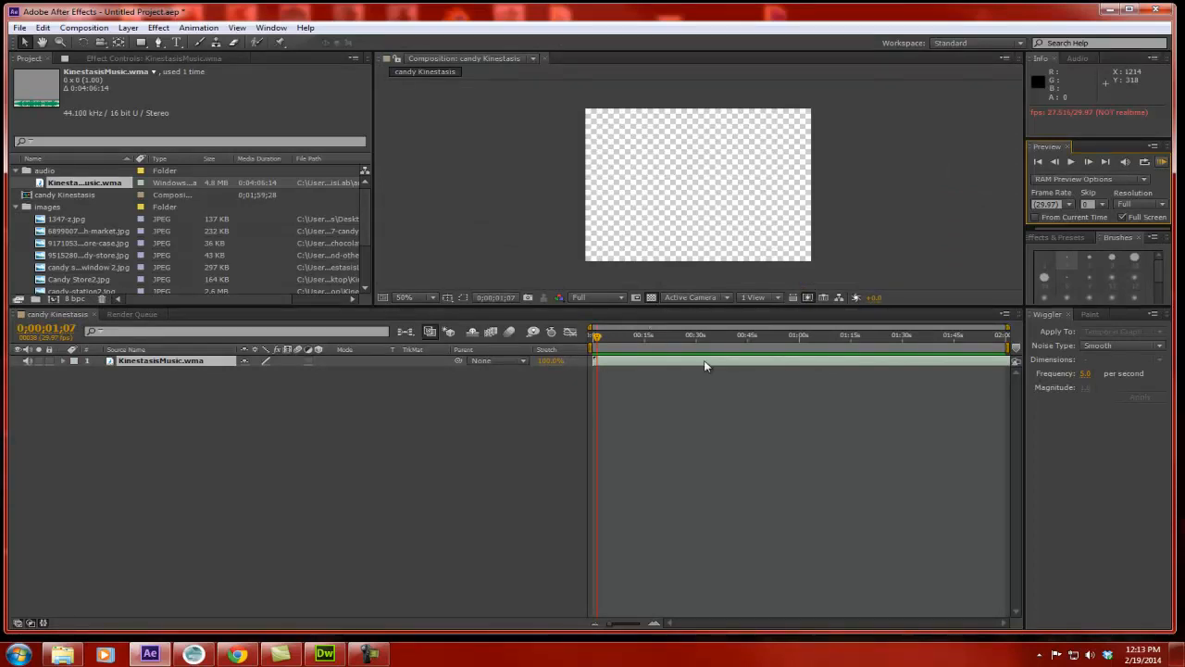
Reveal the audio properties and waveform of the KinestasisMusic.wma layer in the timeline.
left_click(63, 362)
left_click(75, 372)
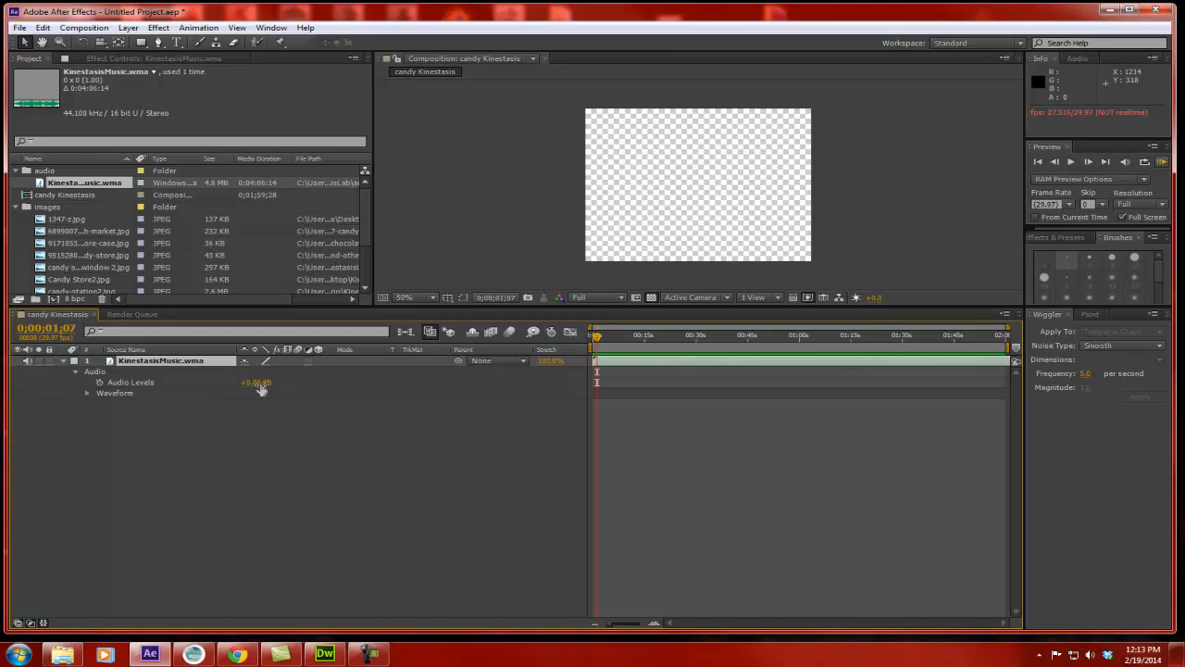
left_click(117, 393)
left_click(89, 394)
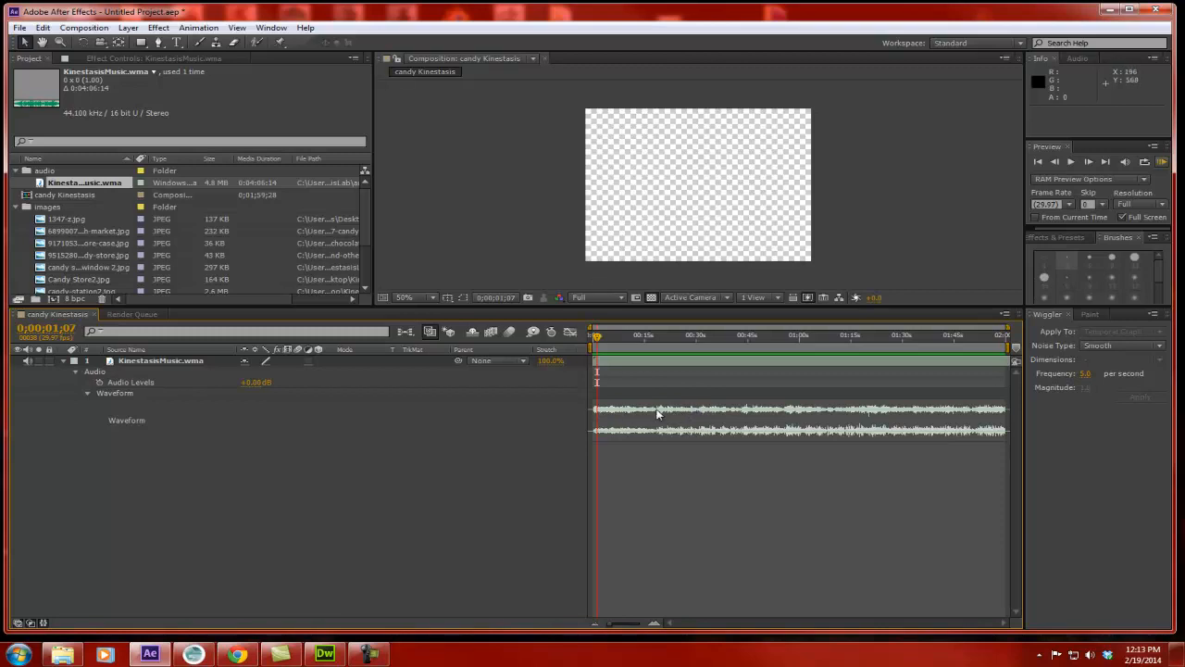
Scrub through about the first 27 seconds of the music, return to the start and examine the waveform at a closer time scale.
left_click(600, 338)
left_click_drag(600, 338, 637, 341)
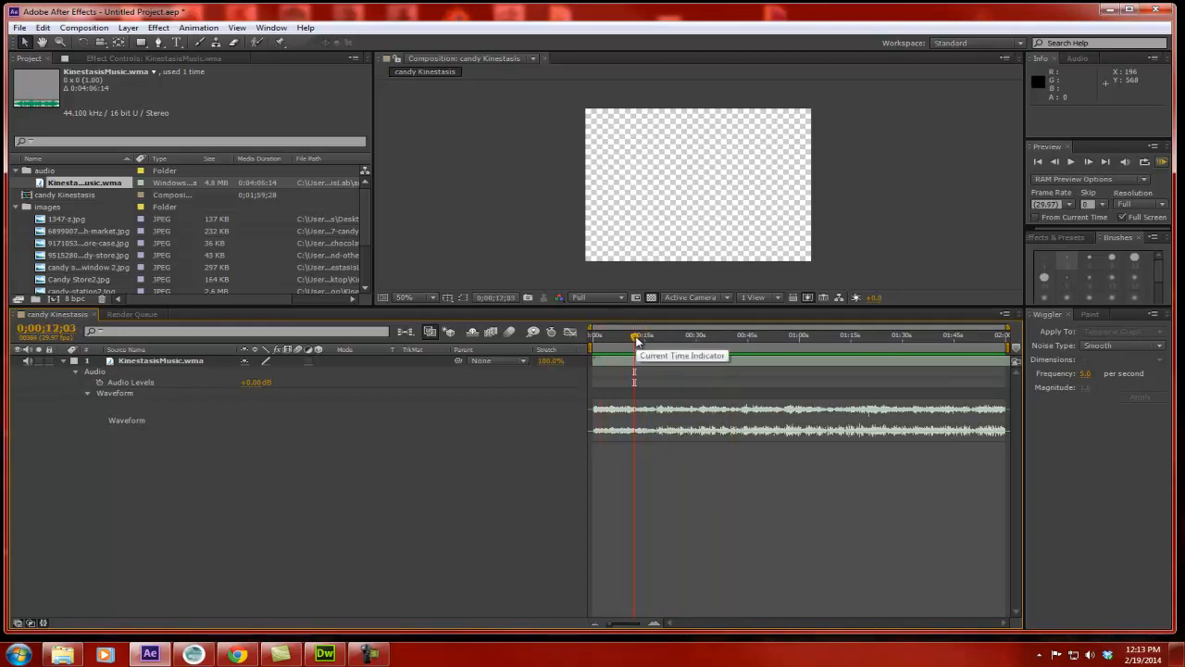
left_click_drag(633, 337, 674, 342)
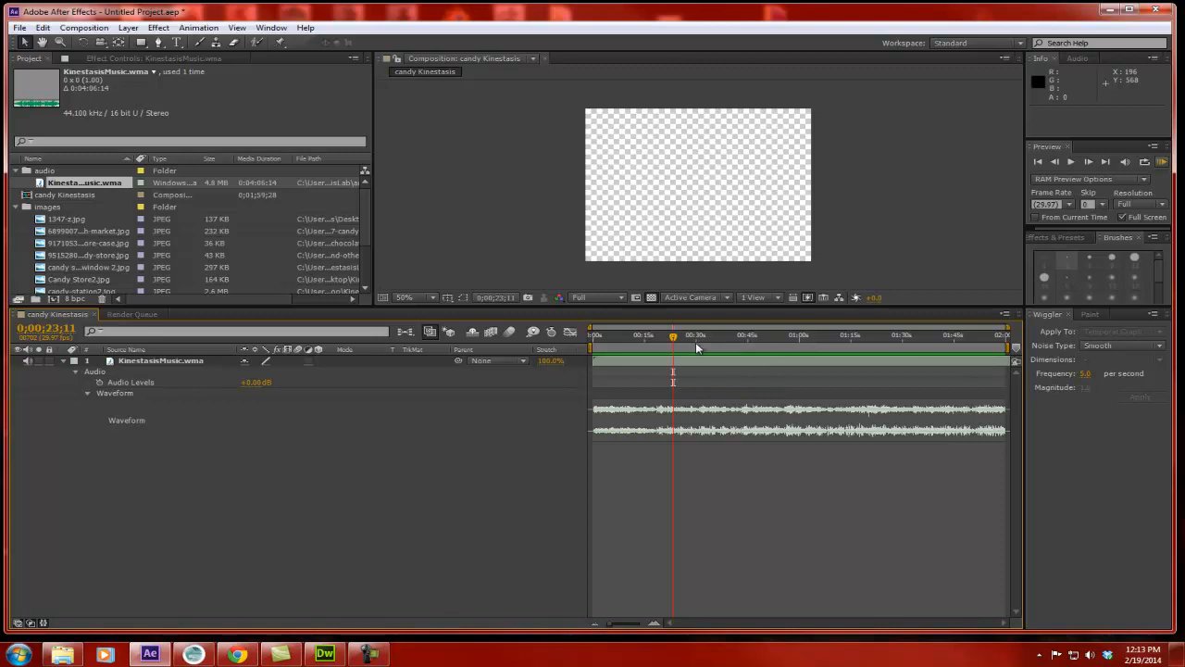
mouse_move(675, 341)
left_mouse_down()
mouse_move(599, 341)
mouse_move(688, 350)
left_mouse_up()
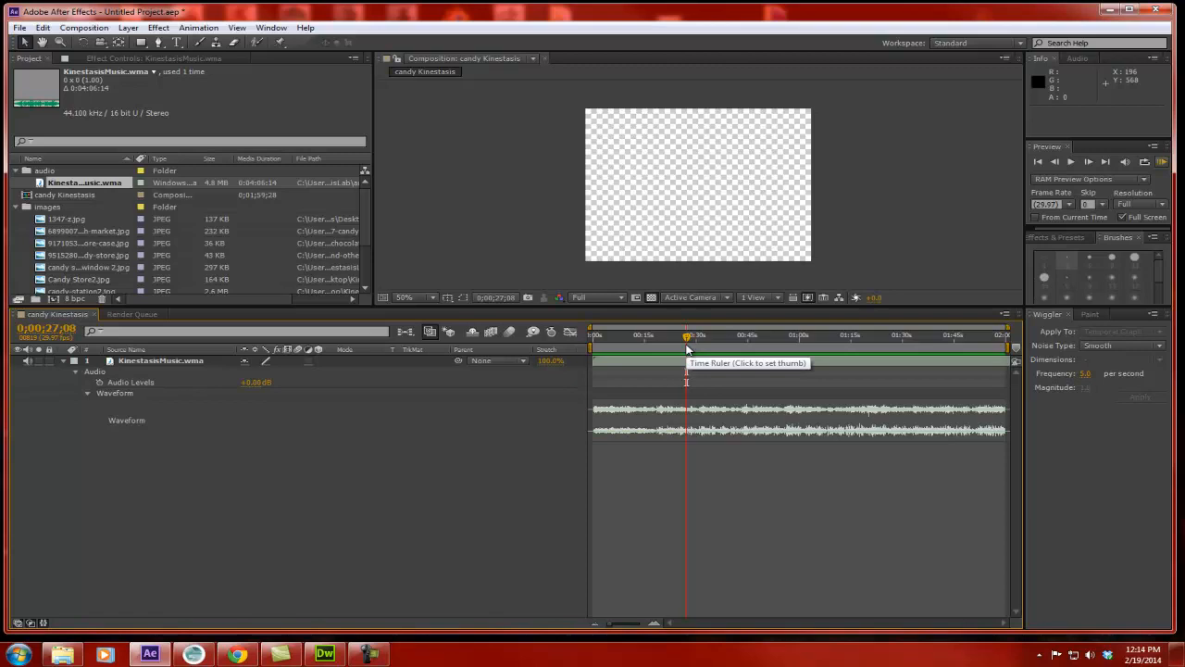
left_click_drag(687, 349, 592, 344)
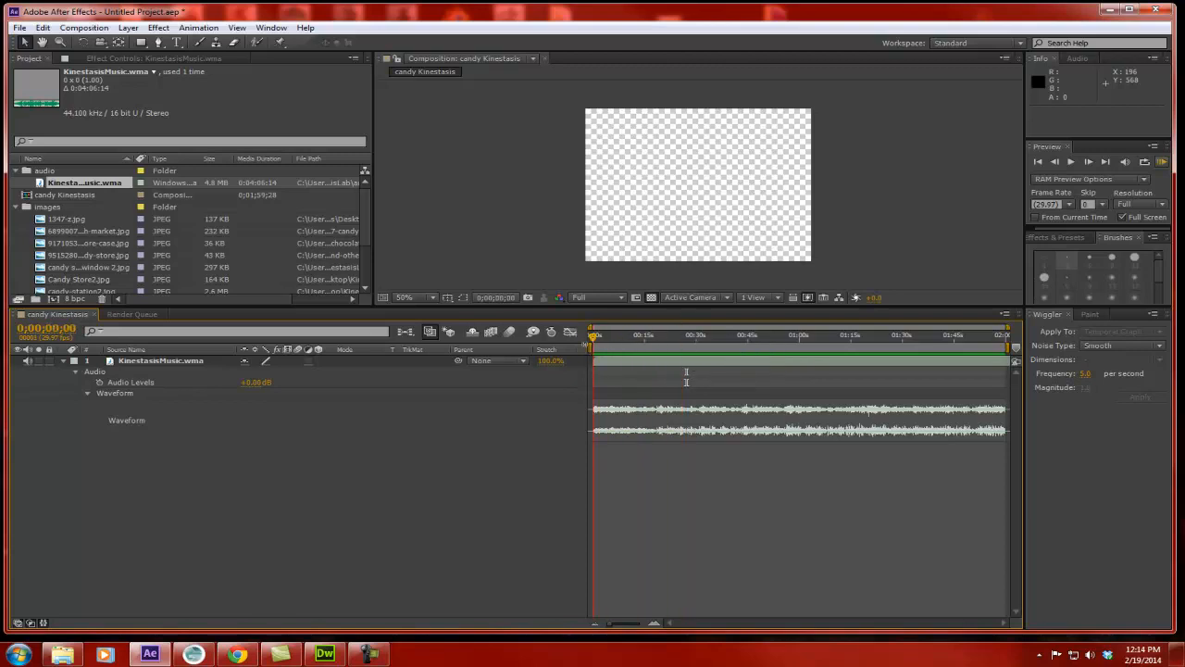
left_click(654, 621)
left_click(655, 621)
left_click(655, 621)
left_click(655, 622)
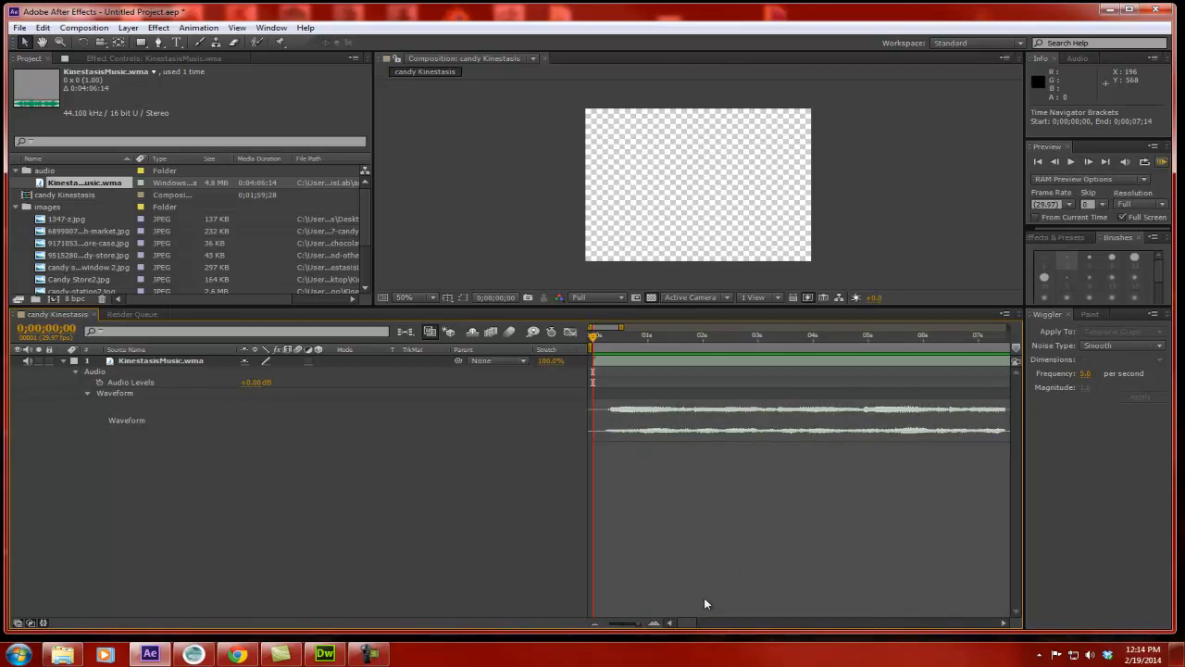
left_click_drag(686, 623, 696, 624)
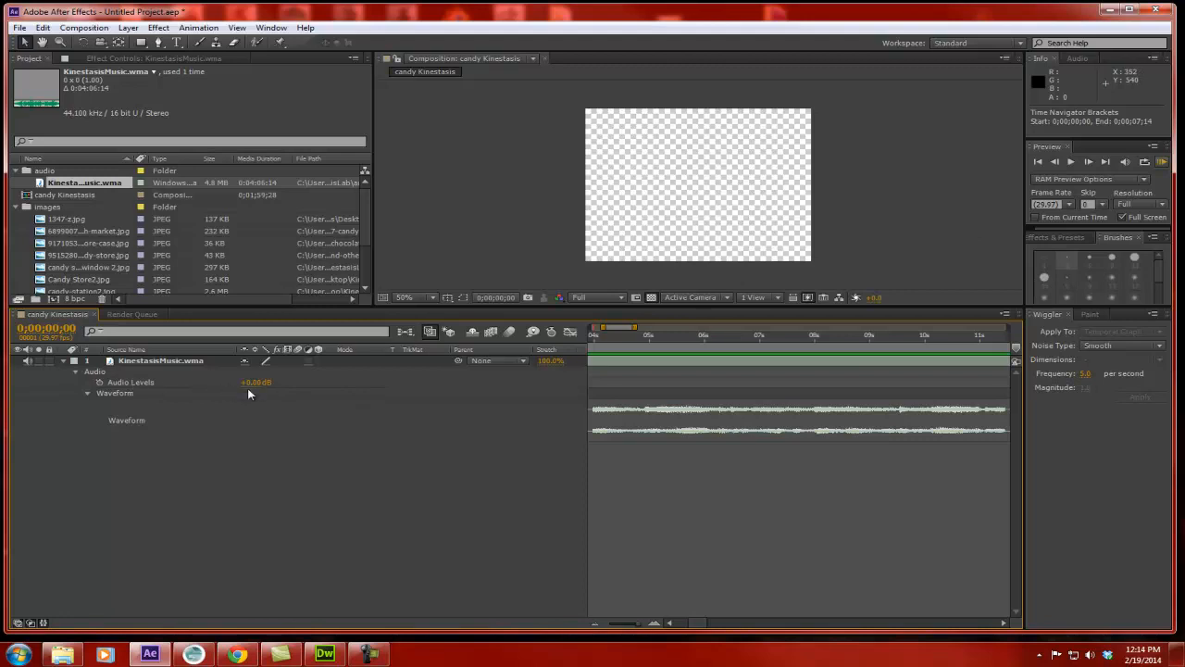
Try the music layer's Audio Levels at +12.60 dB and -48.00 dB, and reset them to 0 dB.
left_click_drag(254, 389, 308, 388)
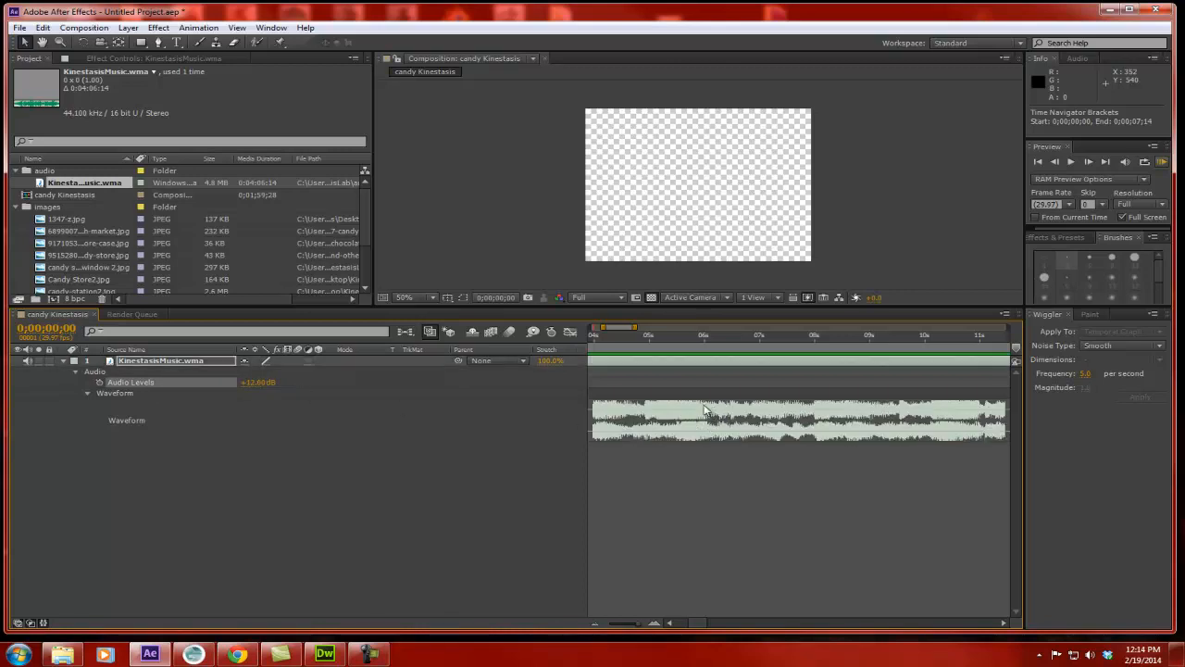
left_click_drag(257, 384, 226, 390)
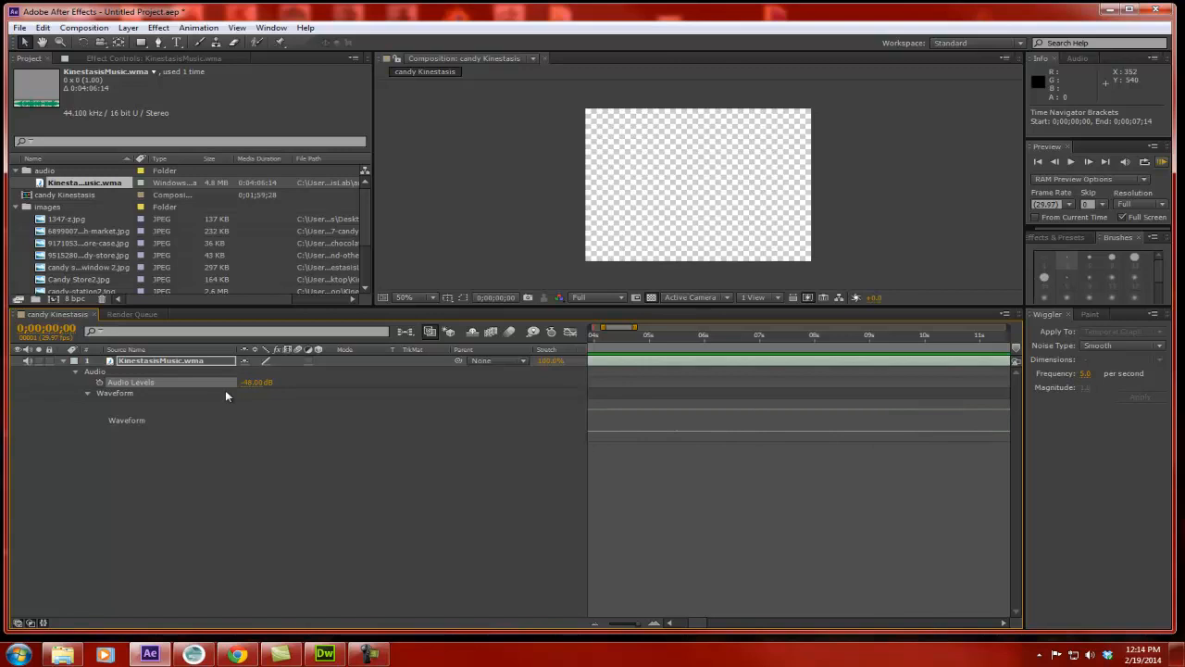
left_click(260, 383)
type("0")
key("Return")
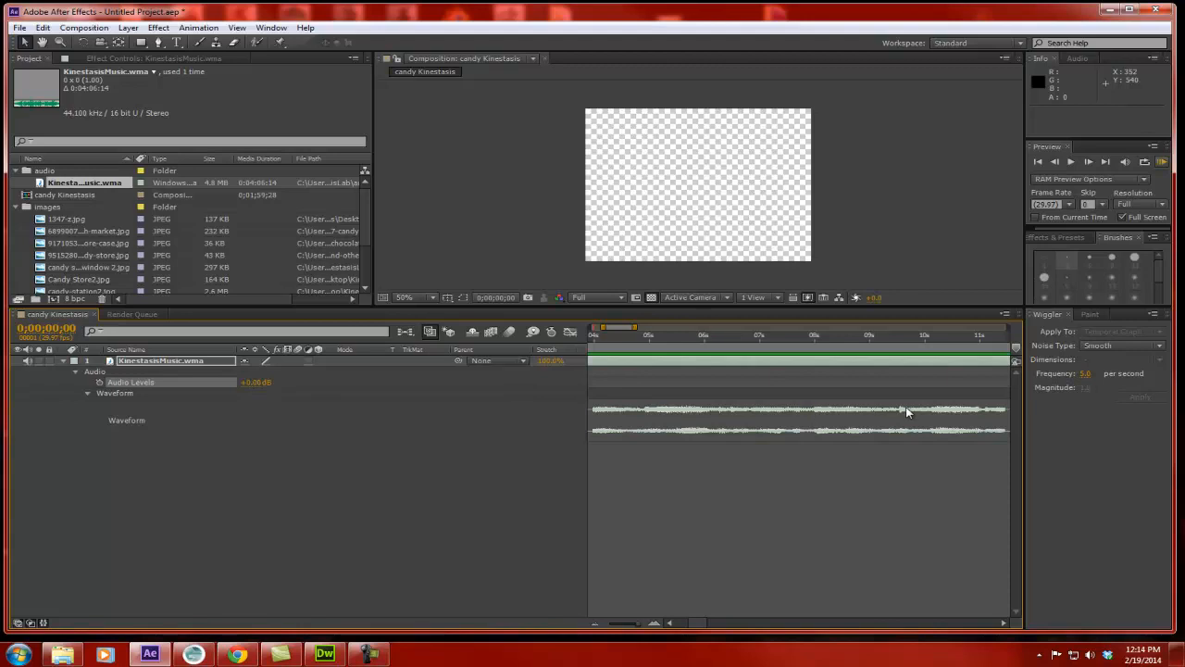
Scrub through the opening seconds of the music waveform and place the time indicator at 0;00;01;25.
left_click_drag(637, 338, 519, 344)
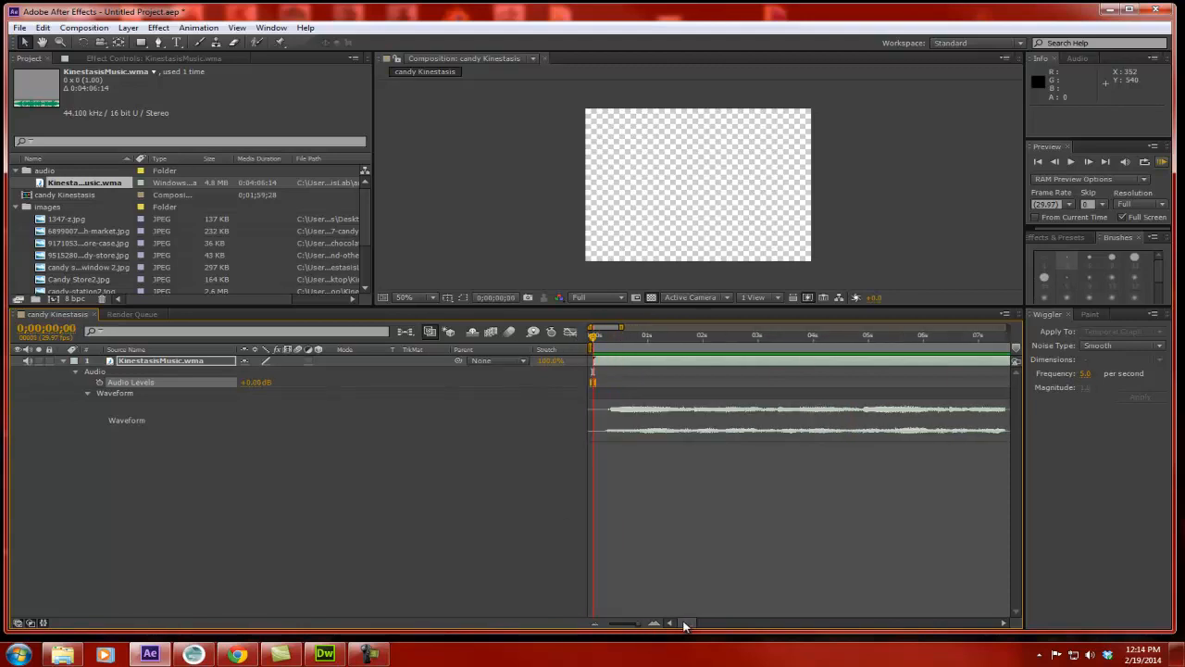
left_click_drag(594, 338, 712, 344)
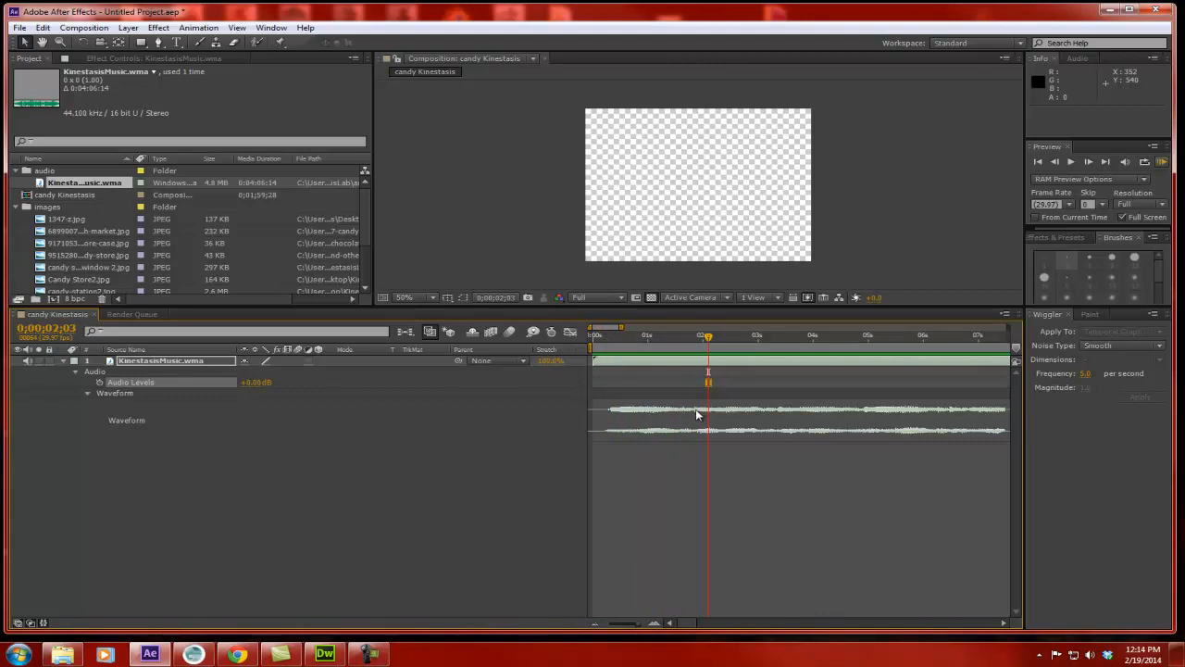
left_click(698, 340)
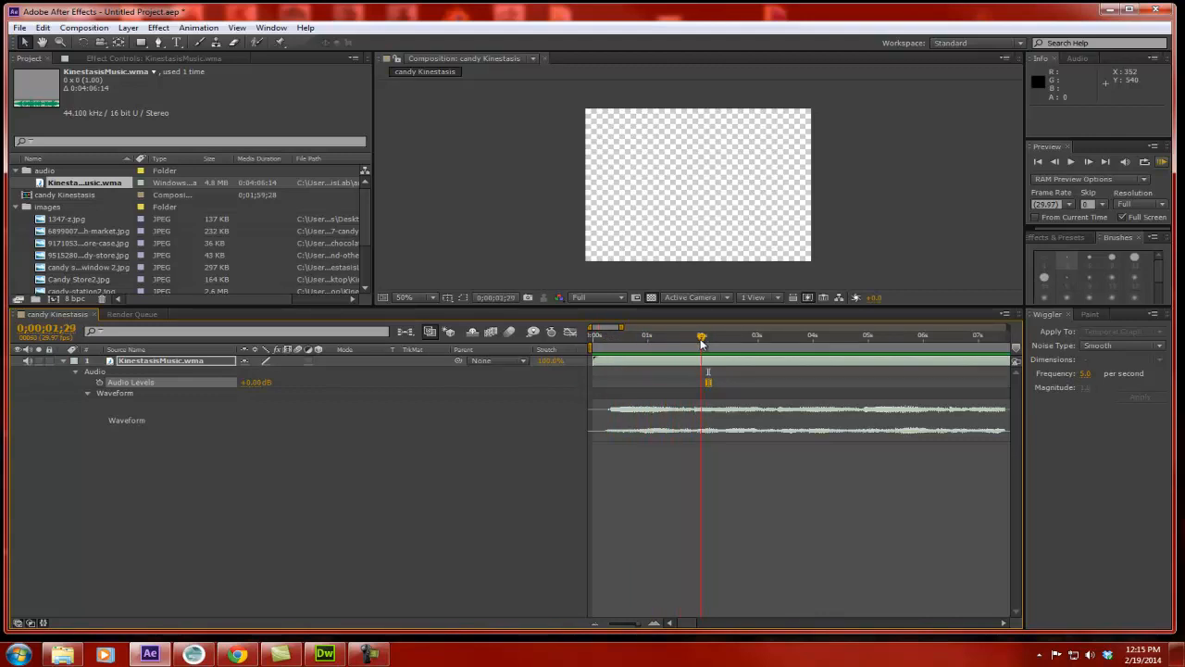
mouse_move(698, 343)
left_mouse_down()
mouse_move(663, 339)
mouse_move(748, 344)
mouse_move(693, 350)
left_mouse_up()
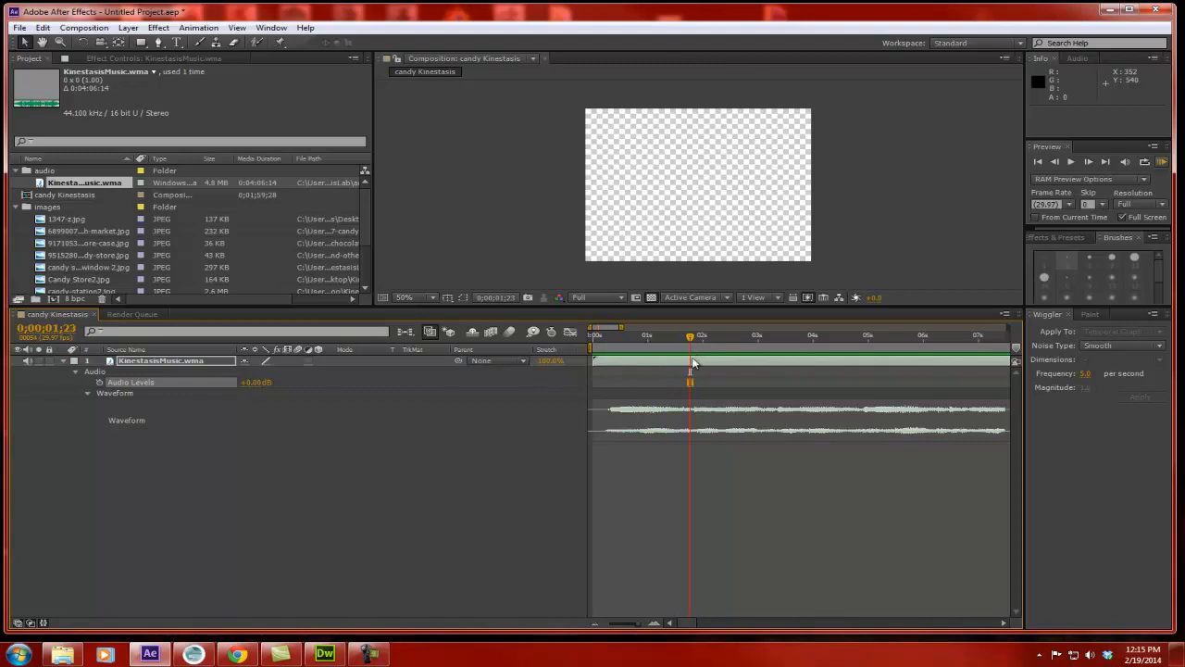
left_click(655, 624)
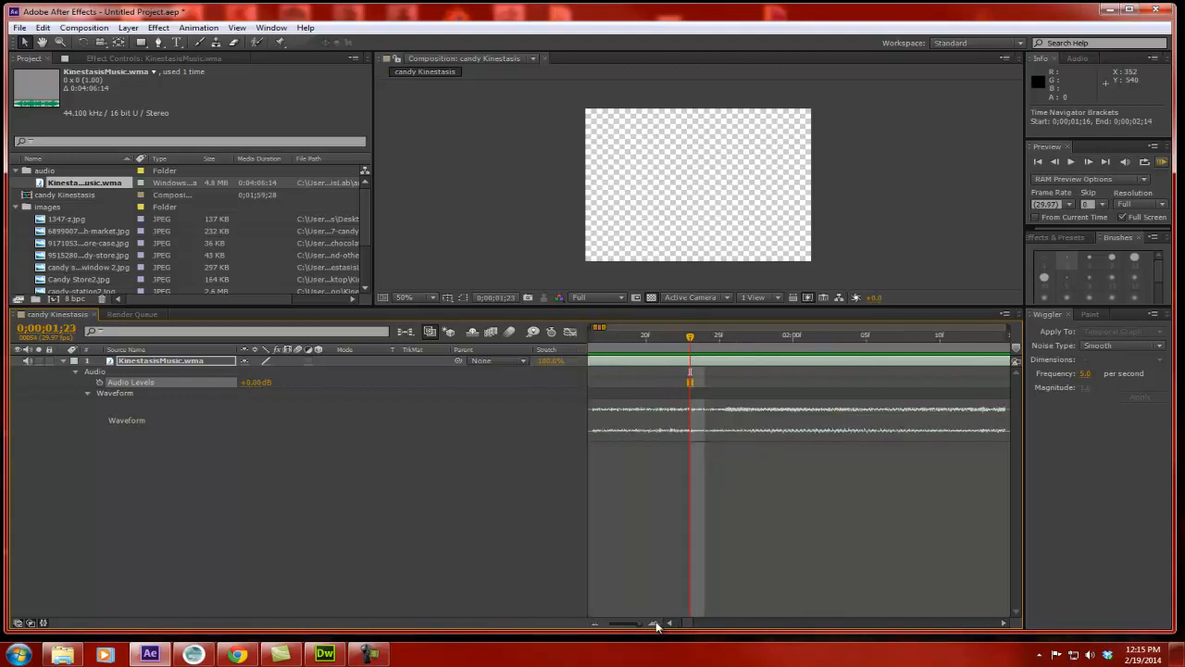
left_click_drag(692, 339, 823, 342)
left_click(594, 622)
left_click(594, 622)
mouse_move(822, 339)
left_mouse_down()
mouse_move(765, 339)
mouse_move(892, 340)
left_mouse_up()
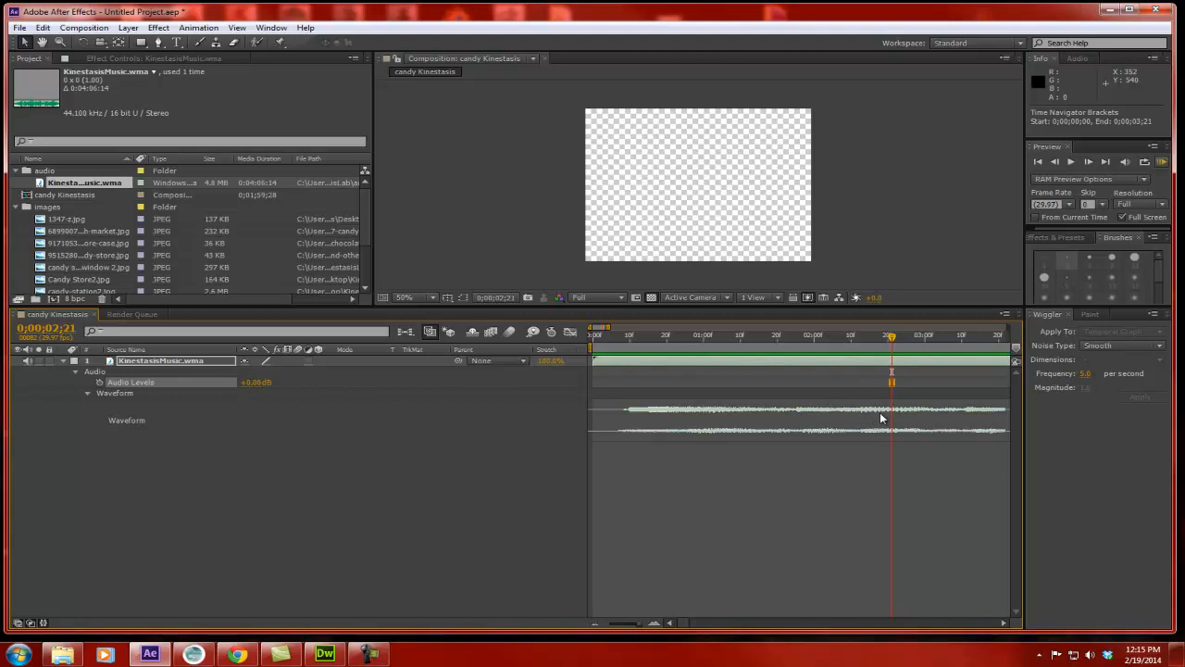
left_click_drag(894, 341, 796, 356)
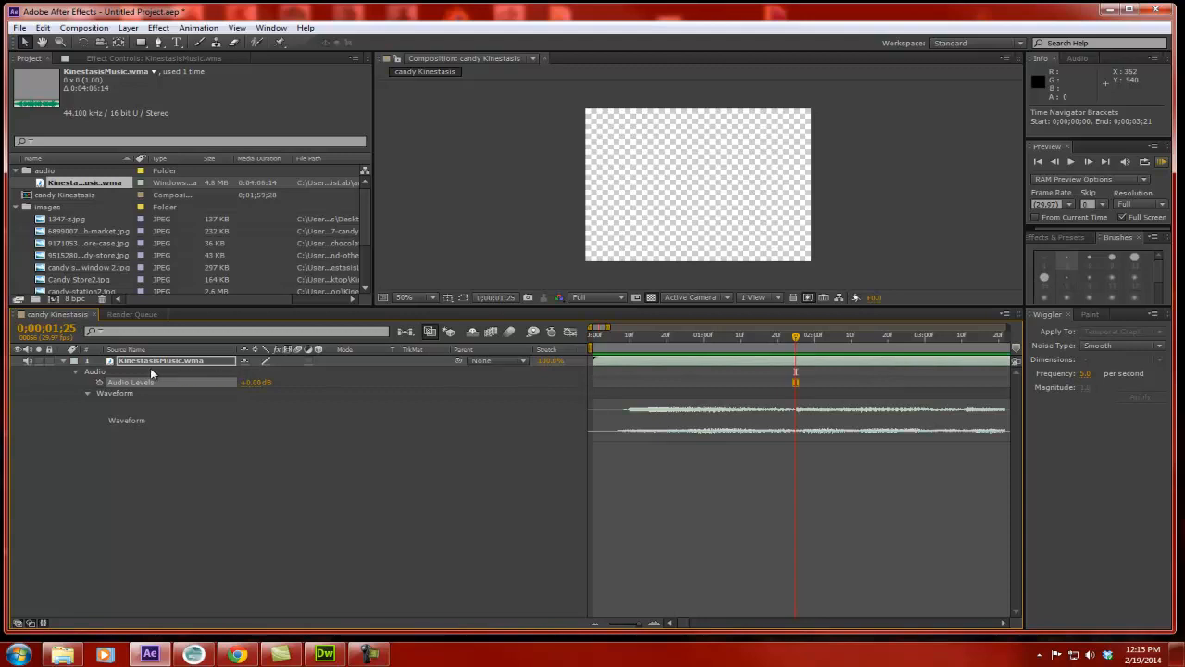
Look through the imported candy images and place chocolate-truffles.jpg below the music layer, starting at about 0;00;01;21.
left_click(120, 364)
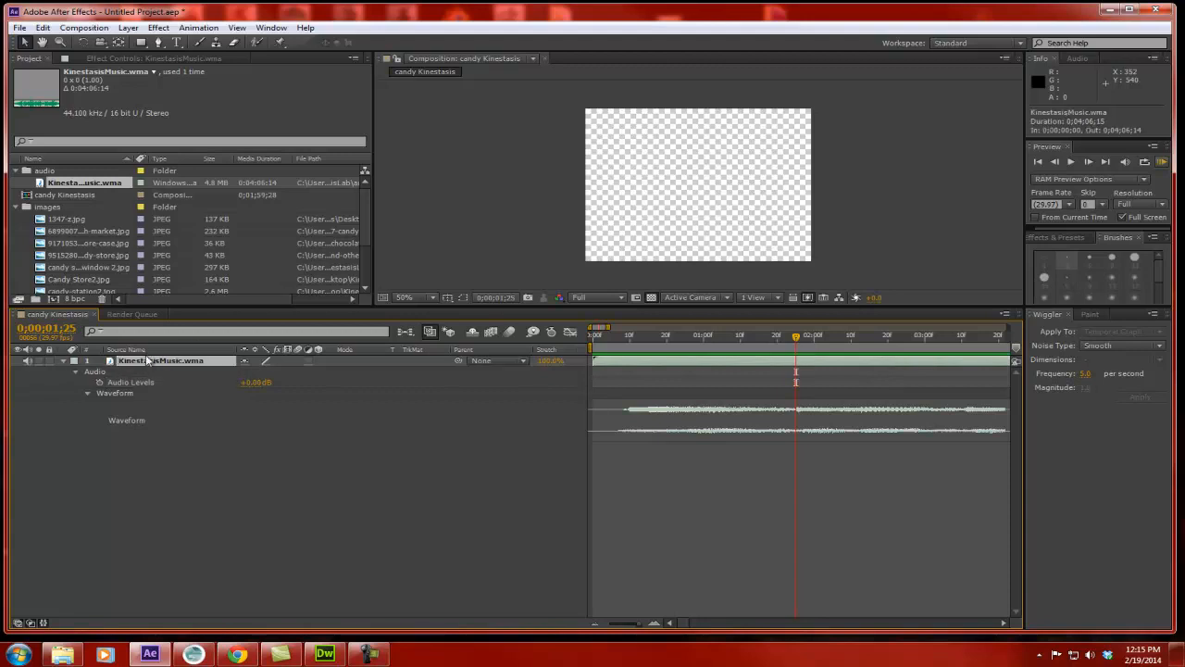
left_click(68, 219)
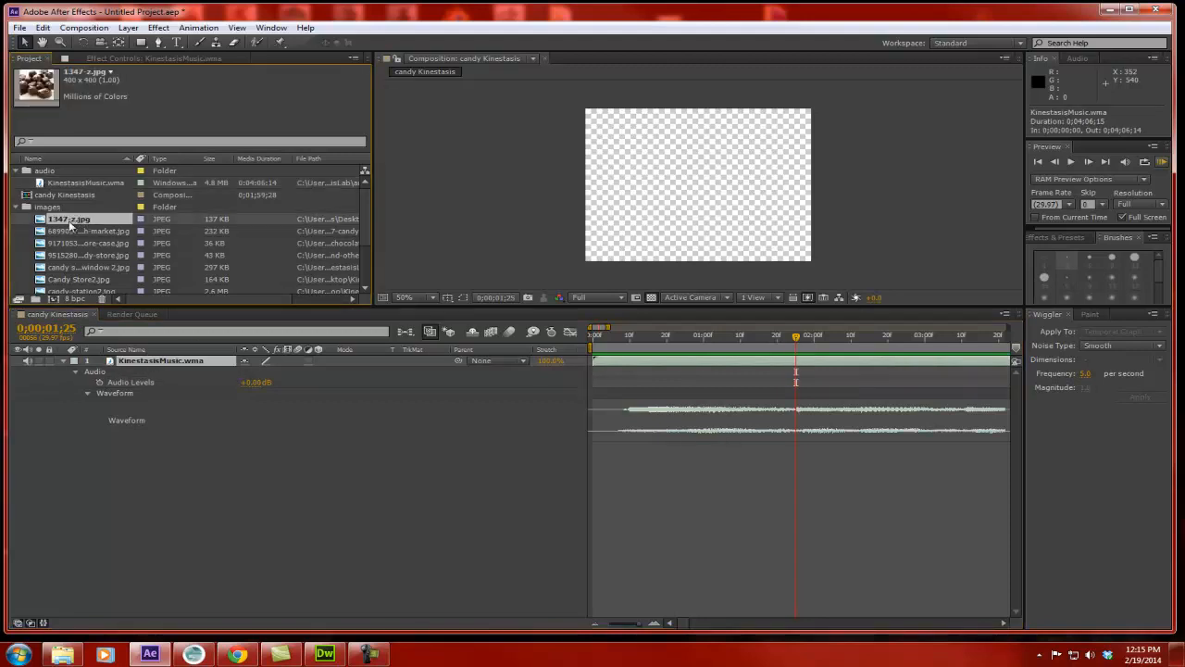
left_click(72, 231)
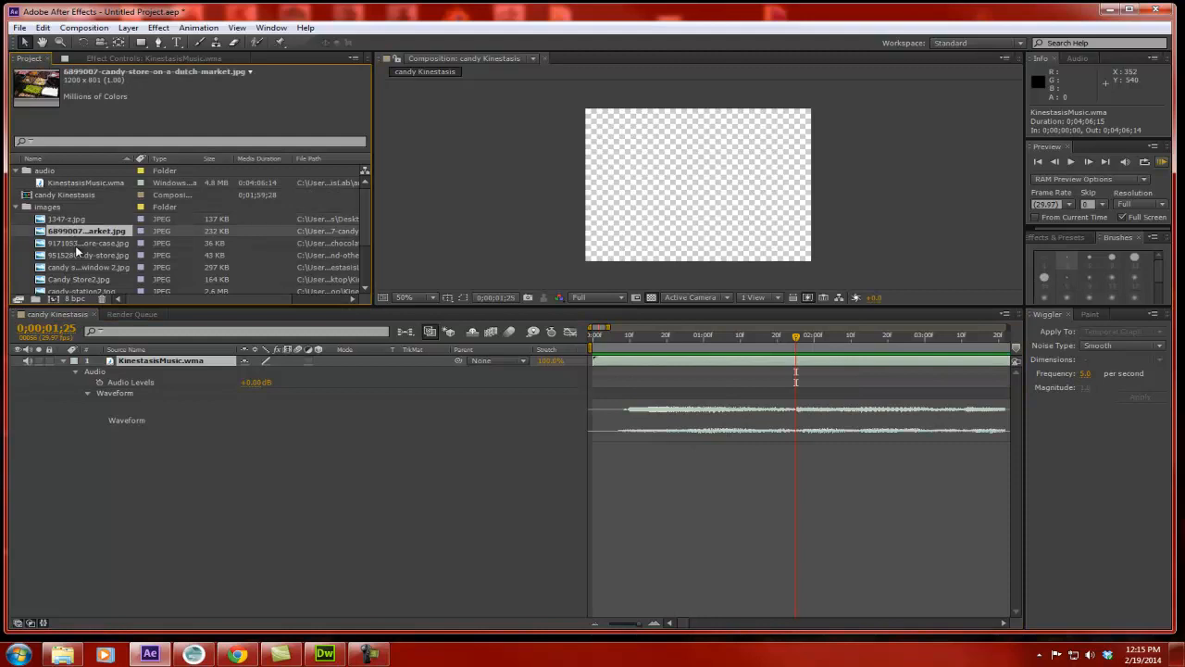
left_click(76, 242)
left_click(78, 255)
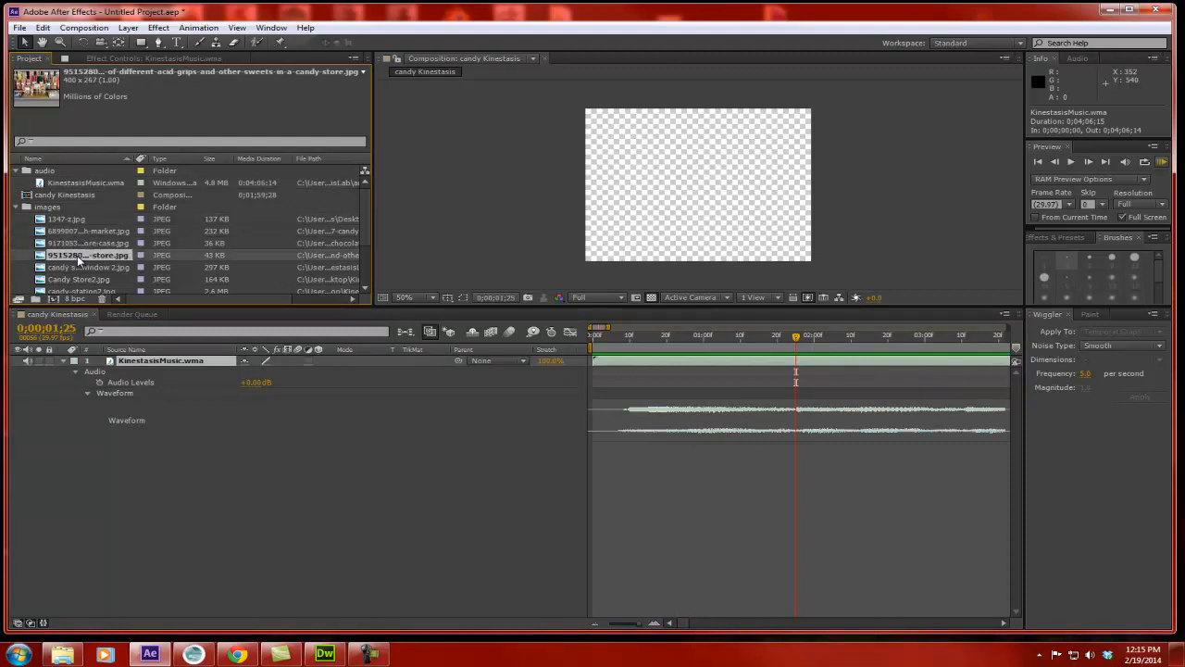
left_click(66, 266)
left_click(76, 278)
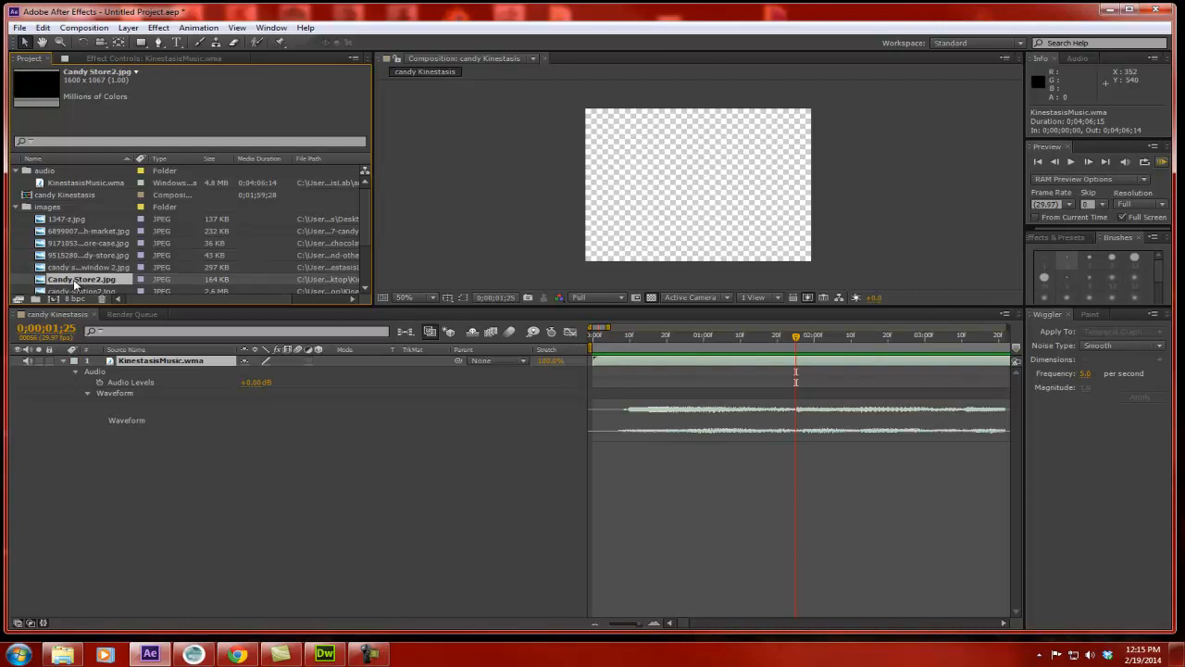
scroll(76, 277, "down", 2)
left_click(70, 243)
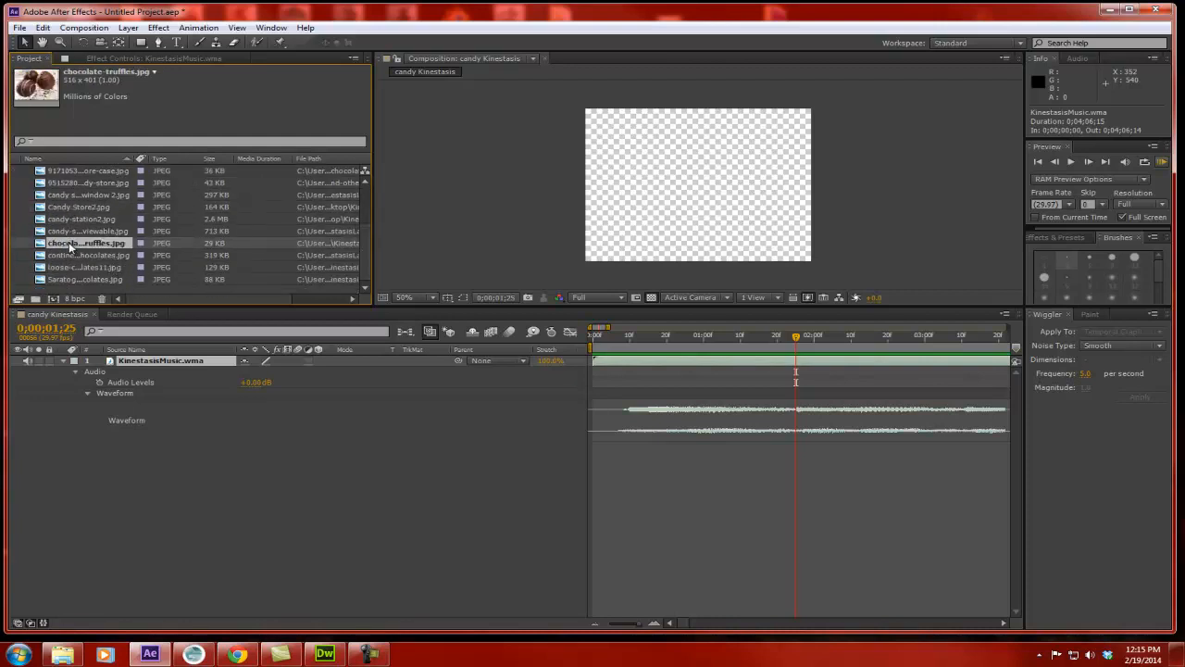
left_click_drag(67, 248, 839, 459)
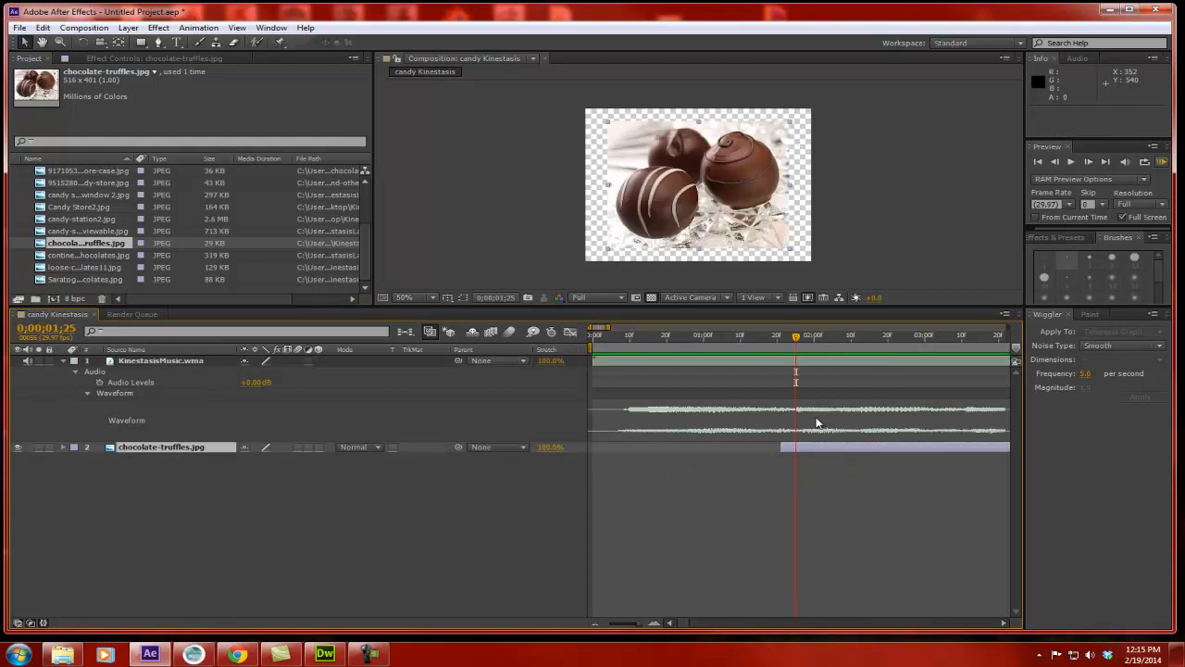
Step the time indicator back to 0;00;01;23 and move the chocolate-truffles.jpg layer to start at about 0;00;01;16.
mouse_move(794, 344)
left_mouse_down()
mouse_move(776, 341)
mouse_move(798, 344)
left_mouse_up()
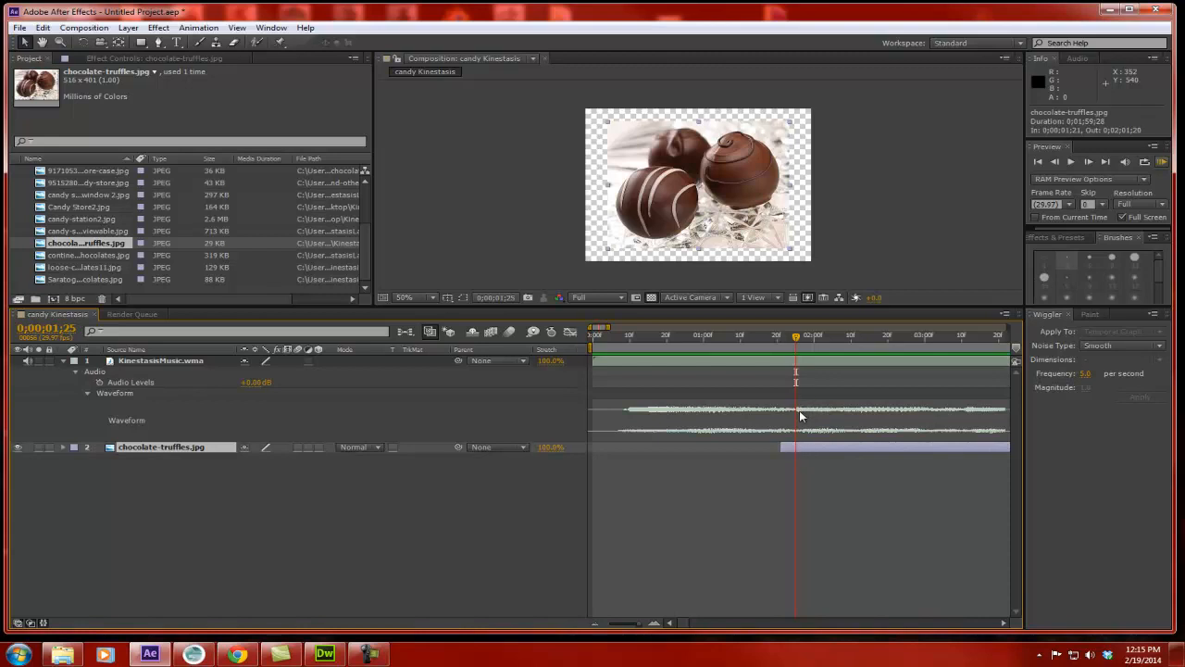
left_click(1056, 161)
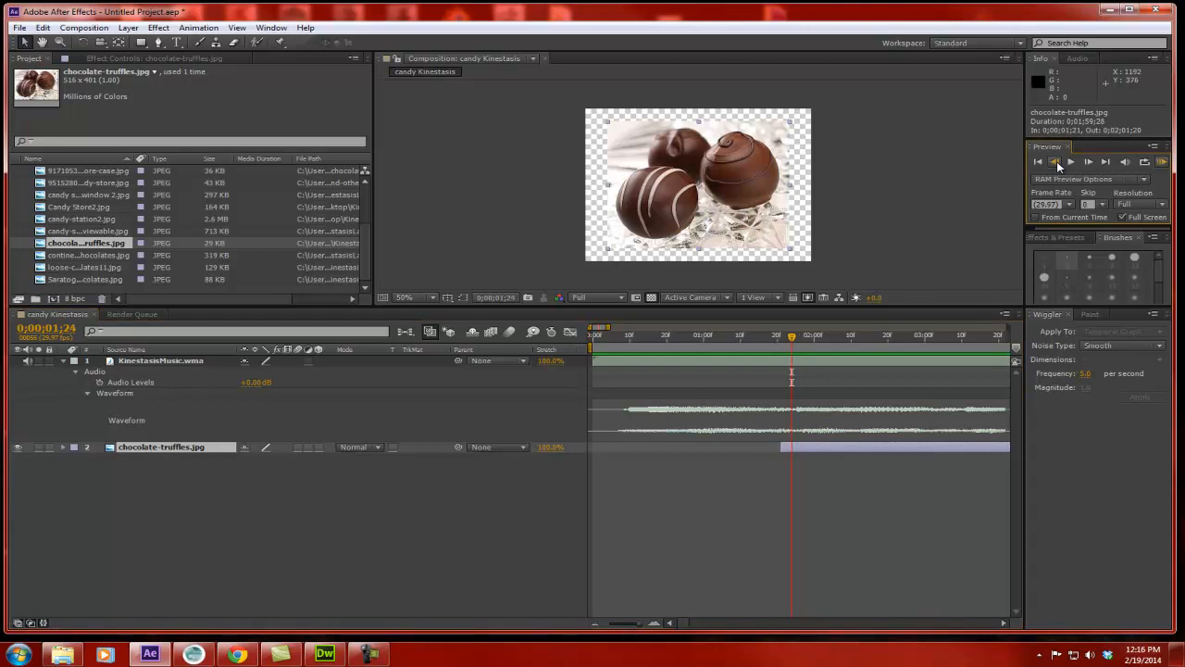
left_click(1056, 162)
left_click_drag(850, 453, 832, 448)
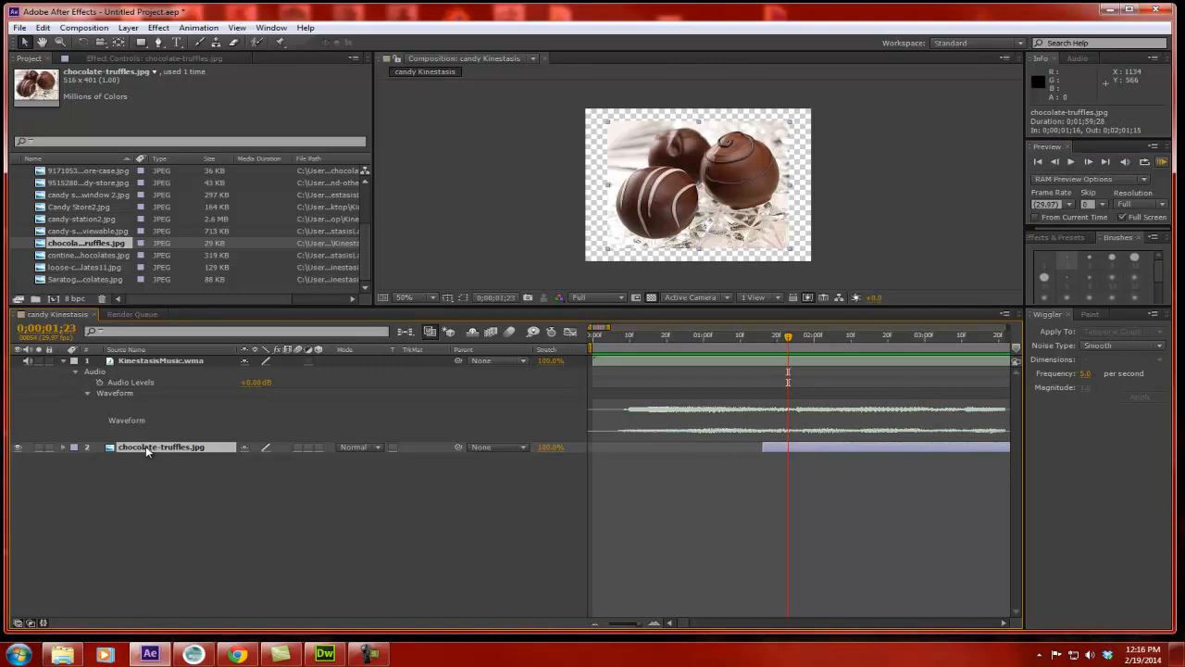
key("o")
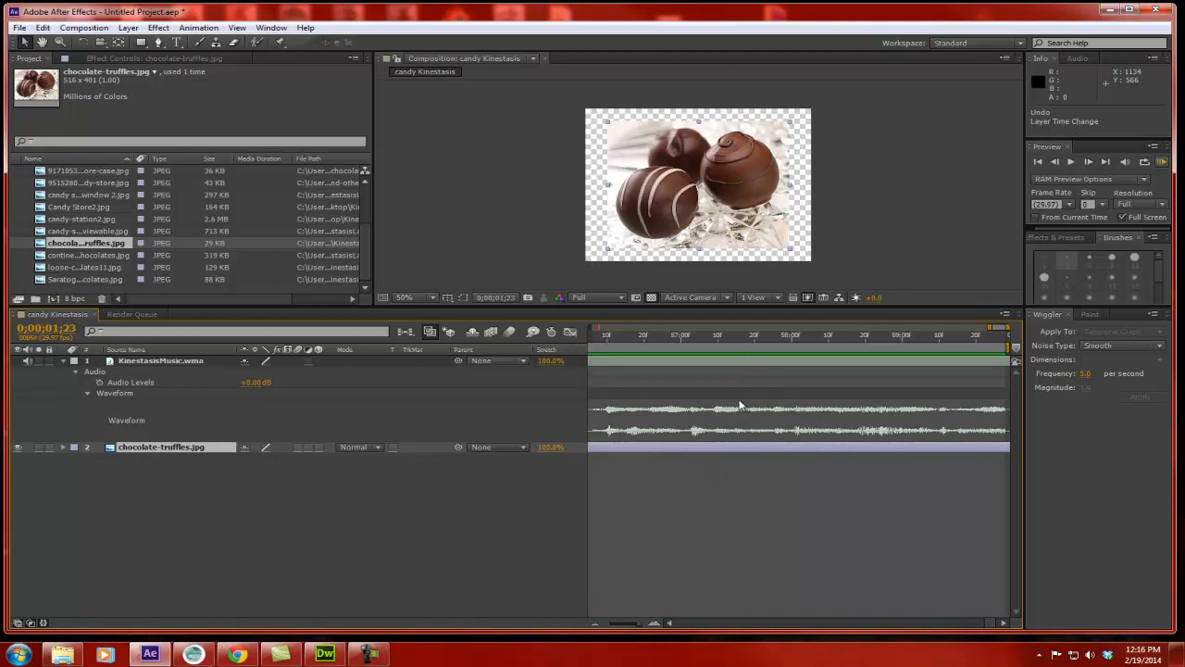
Return to 0;00;01;23 on the timeline and move the chocolate-truffles.jpg layer to start at 0;00;01;07.
left_click_drag(985, 622, 657, 624)
mouse_move(790, 340)
left_mouse_down()
mouse_move(778, 339)
mouse_move(796, 337)
left_mouse_up()
left_click(1056, 162)
left_click(1056, 162)
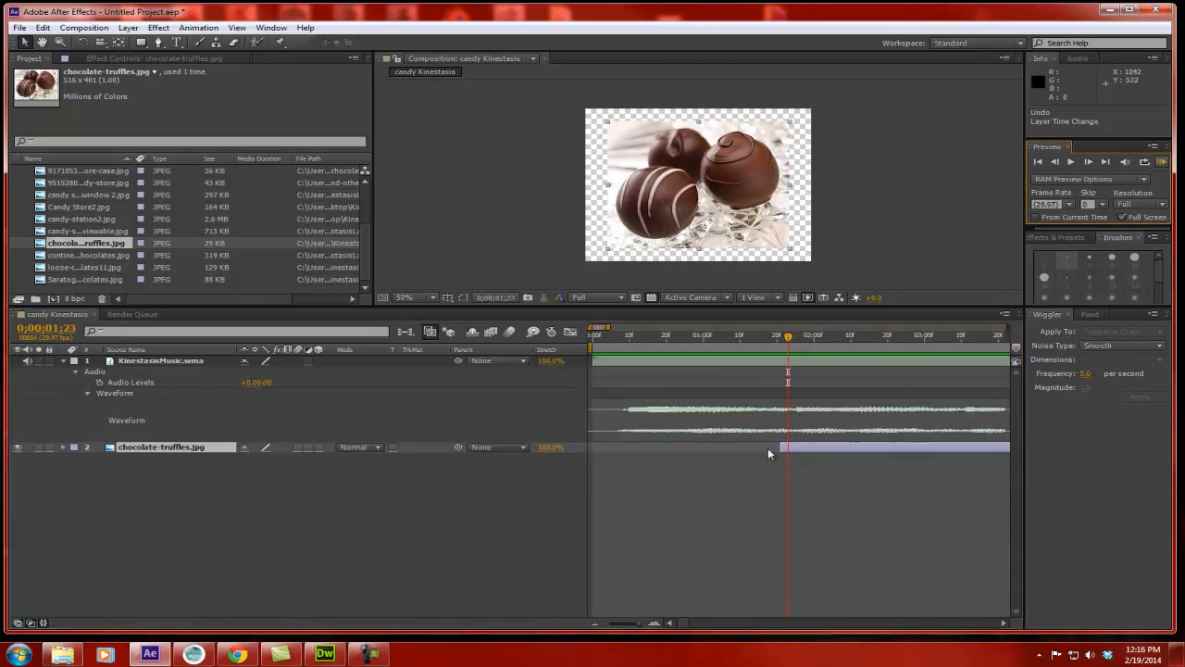
left_click_drag(782, 446, 728, 446)
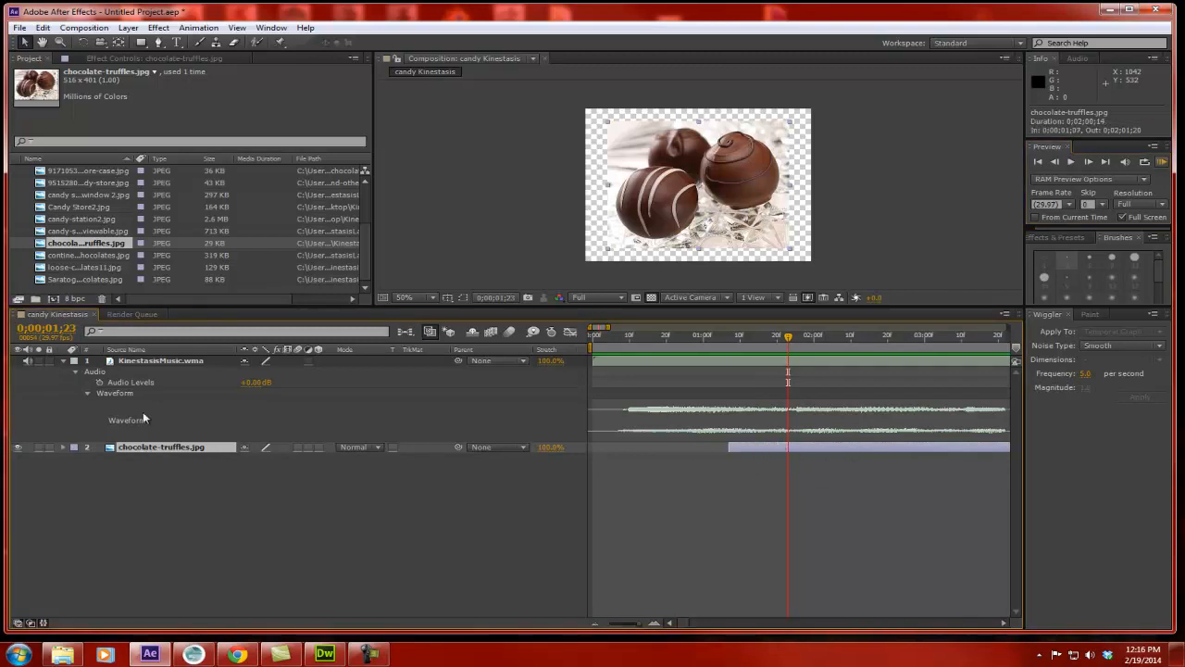
Keyframe chocolate-truffles.jpg Opacity from 0% at 0;00;01;19 to 100% at 0;00;01;23, and shift the layer to start at 0;00;01;09.
key("t")
left_click(100, 457)
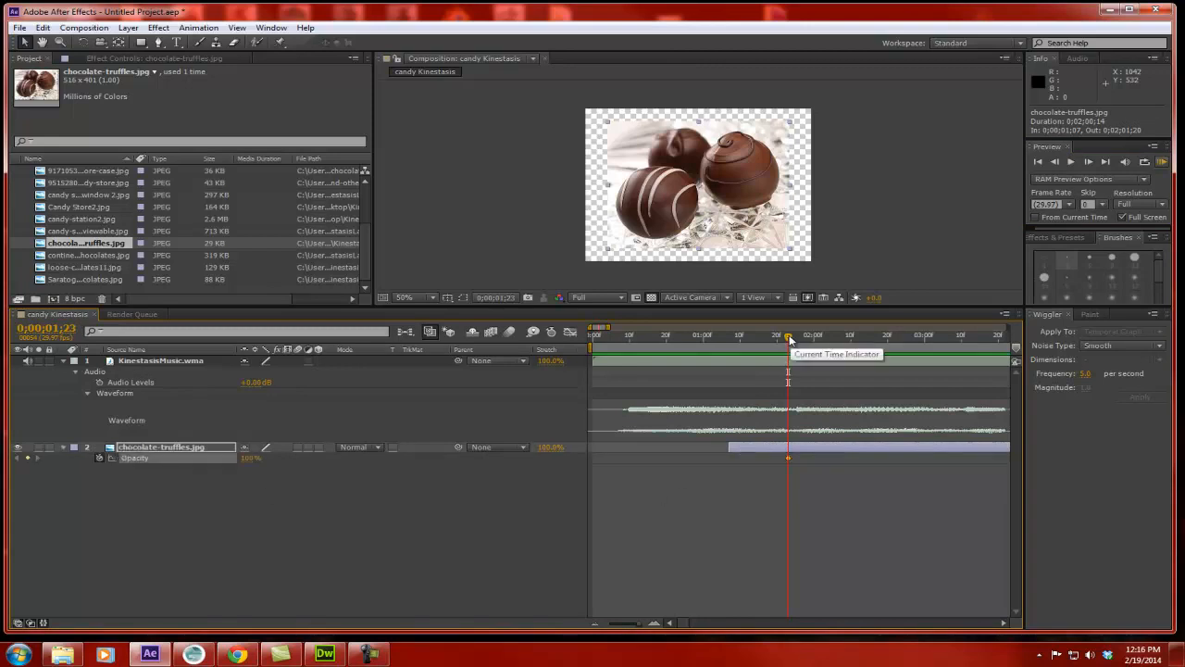
left_click_drag(789, 335, 777, 341)
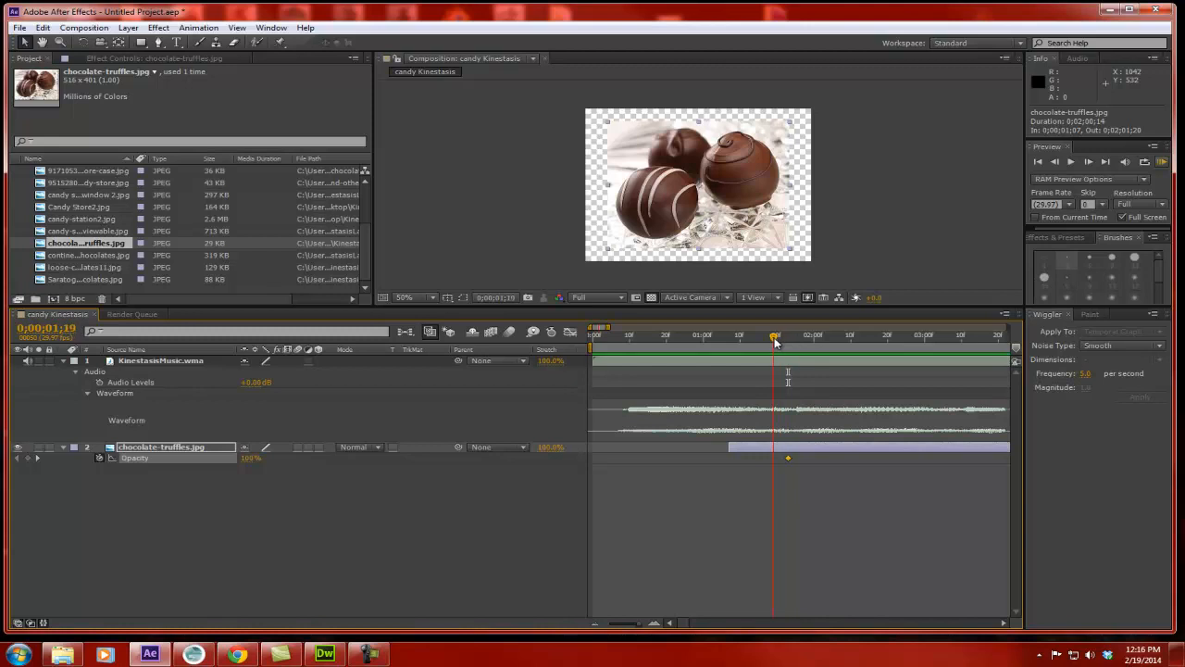
left_click_drag(252, 467, 98, 461)
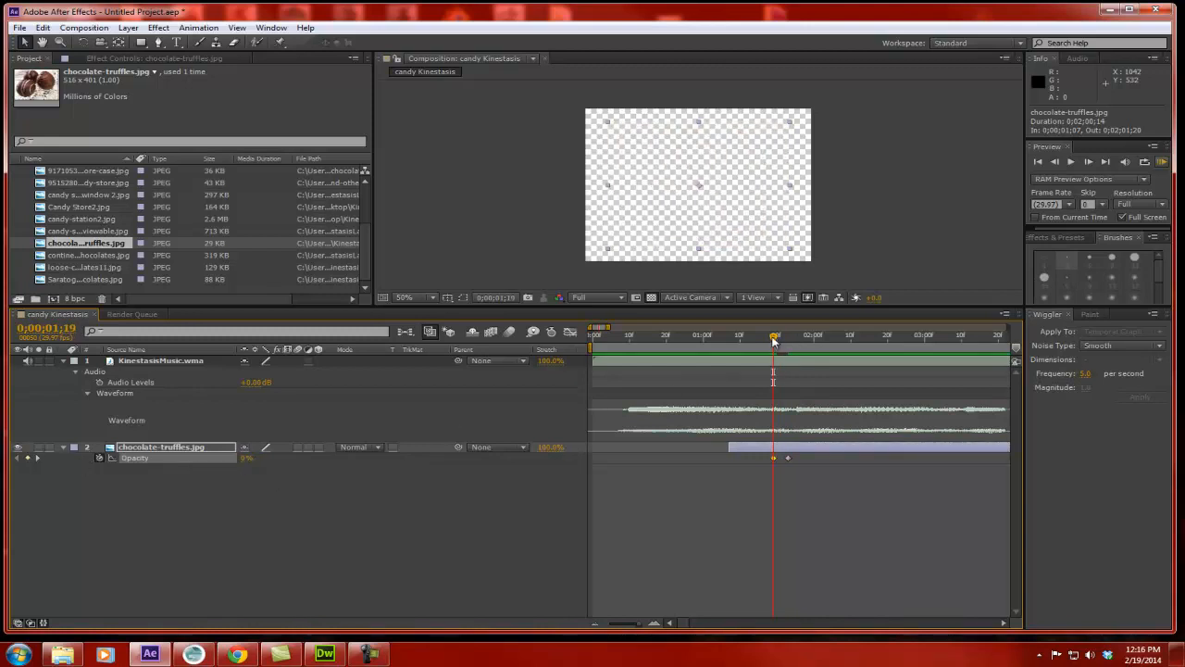
mouse_move(774, 341)
left_mouse_down()
mouse_move(813, 347)
mouse_move(790, 349)
left_mouse_up()
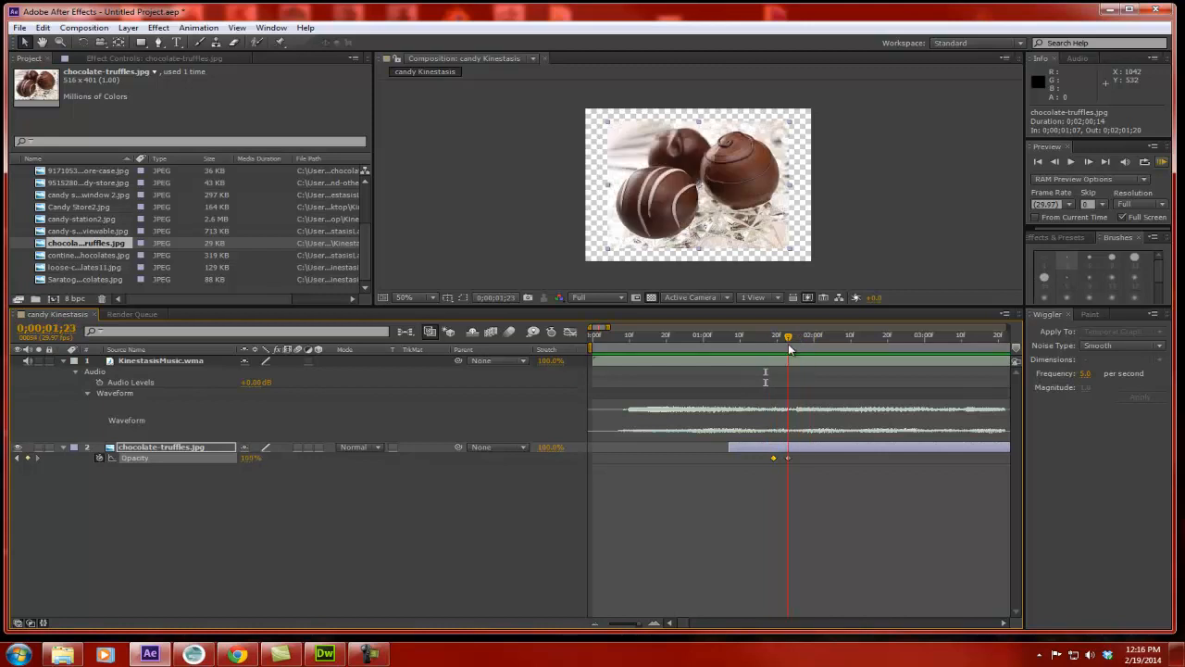
left_click_drag(817, 446, 825, 446)
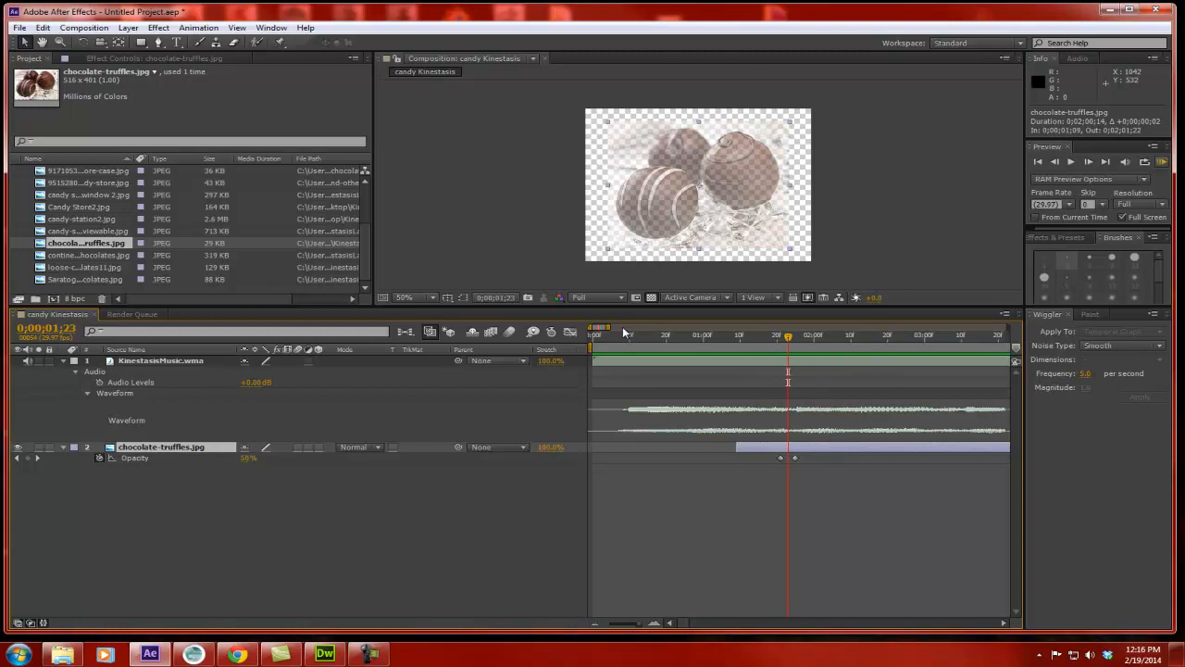
Set the composition's work area to run from 0;00;01;18 to 0;00;01;27.
left_click_drag(593, 348, 781, 342)
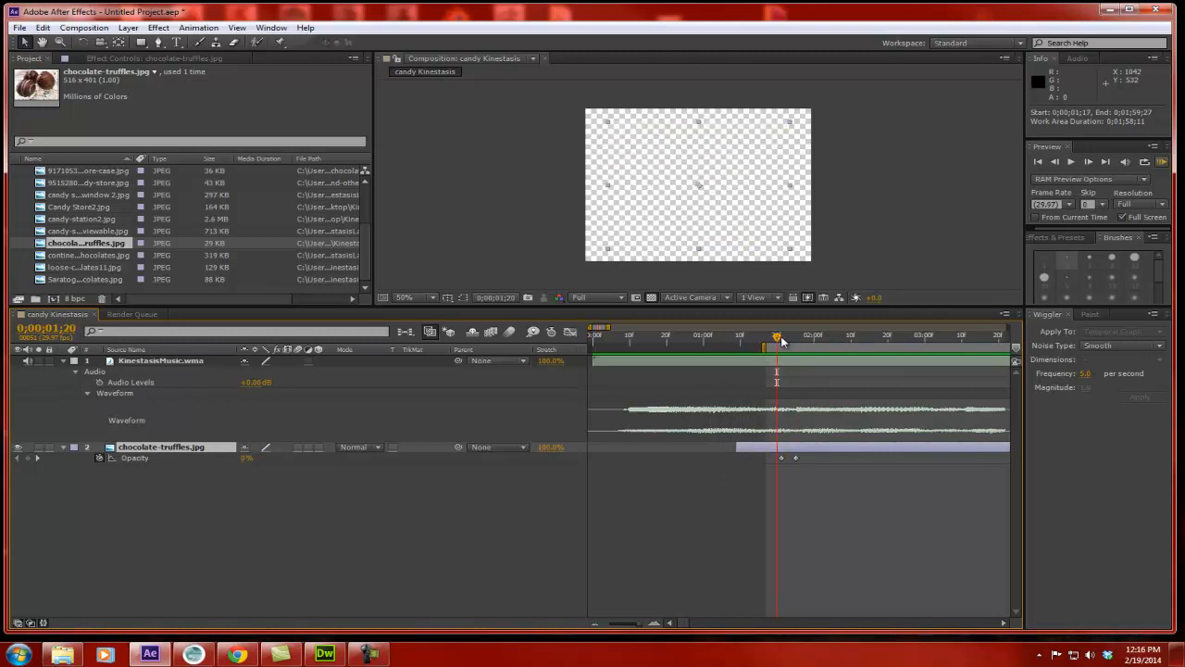
key("n")
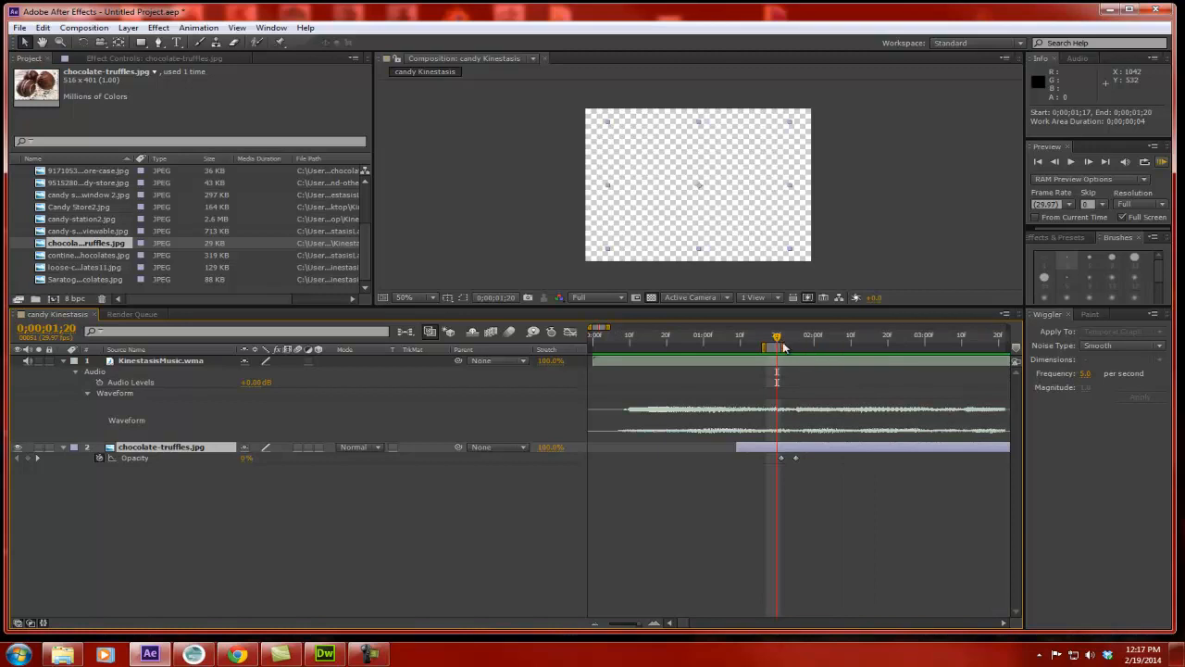
left_click_drag(778, 339, 802, 340)
key("b")
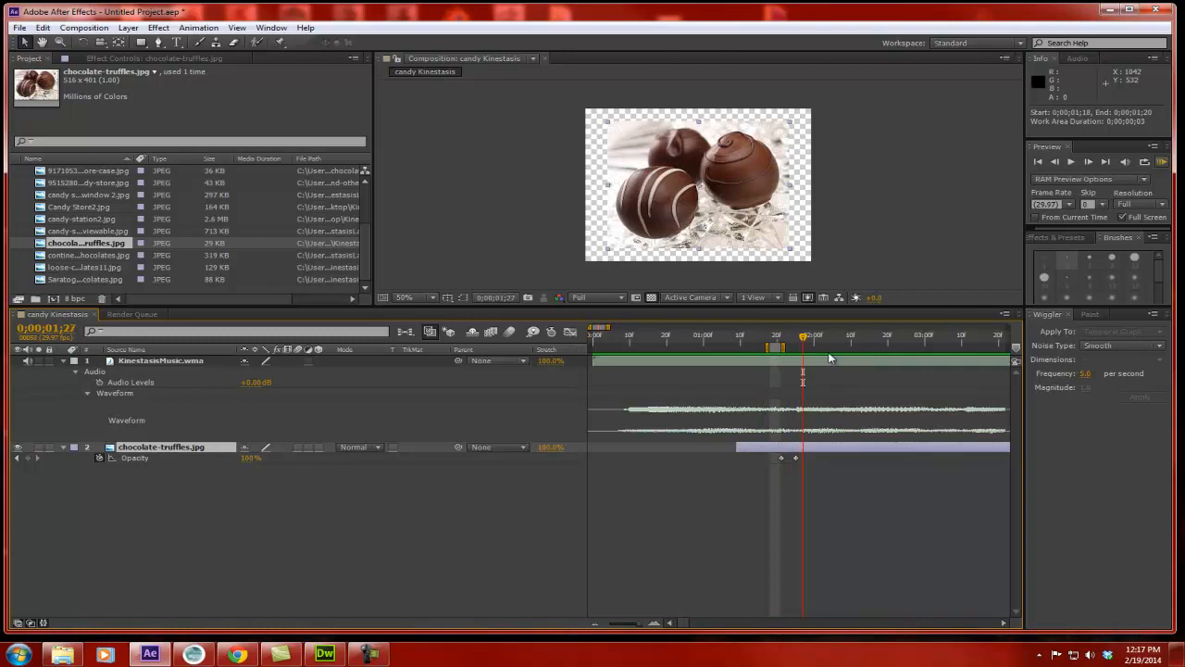
key("n")
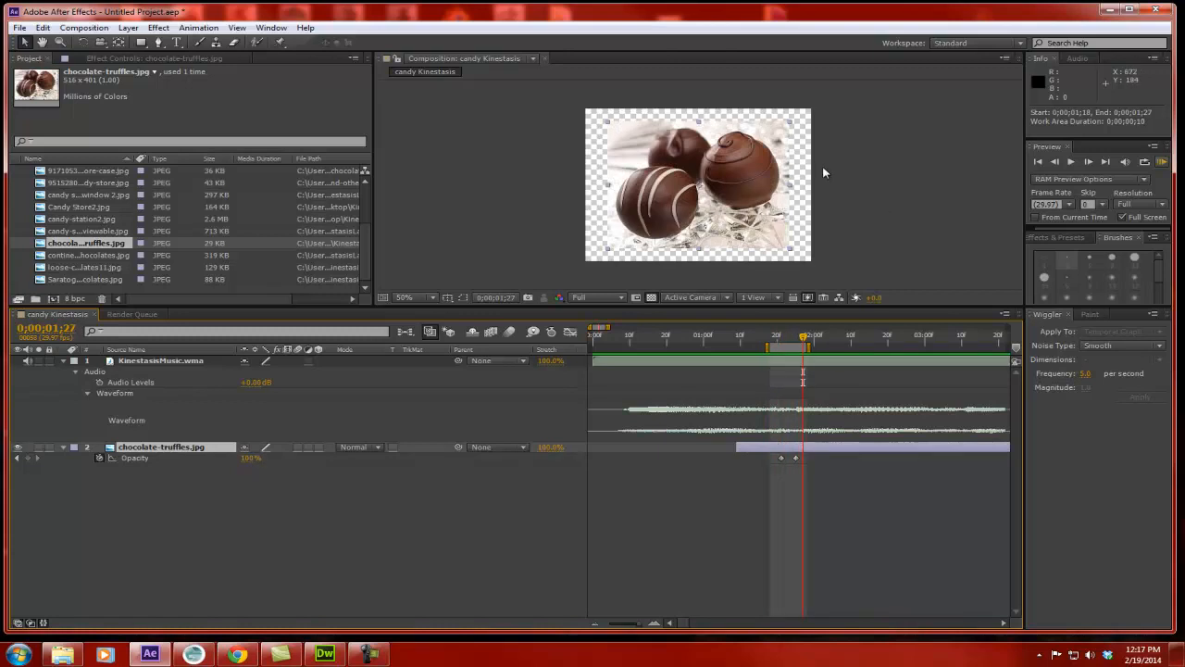
Scale the chocolate-truffles.jpg layer to 135% so it fills the frame, and run a RAM preview.
left_click(150, 449)
key("s")
left_click_drag(262, 460, 322, 465)
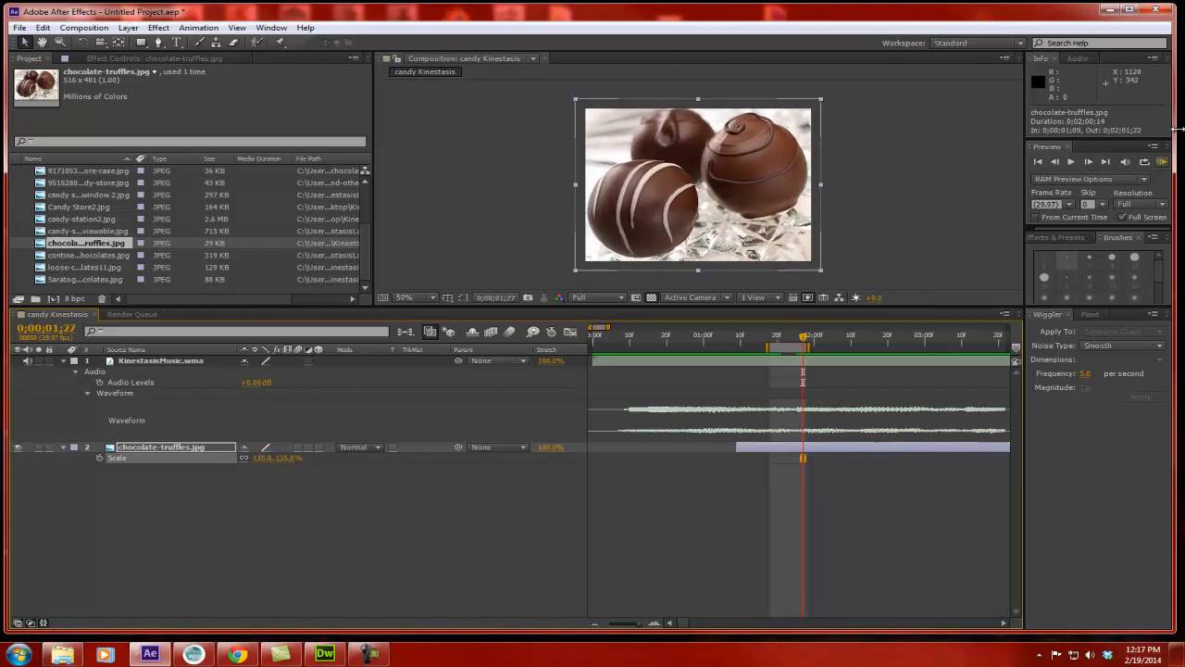
left_click(1162, 161)
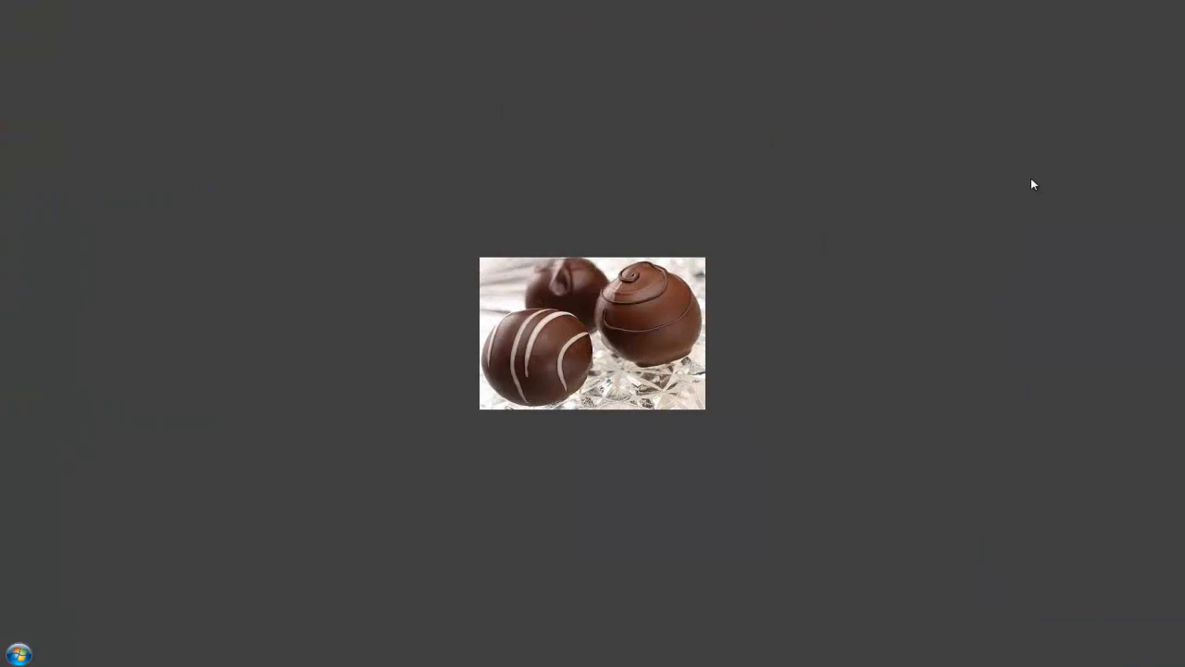
left_click(904, 418)
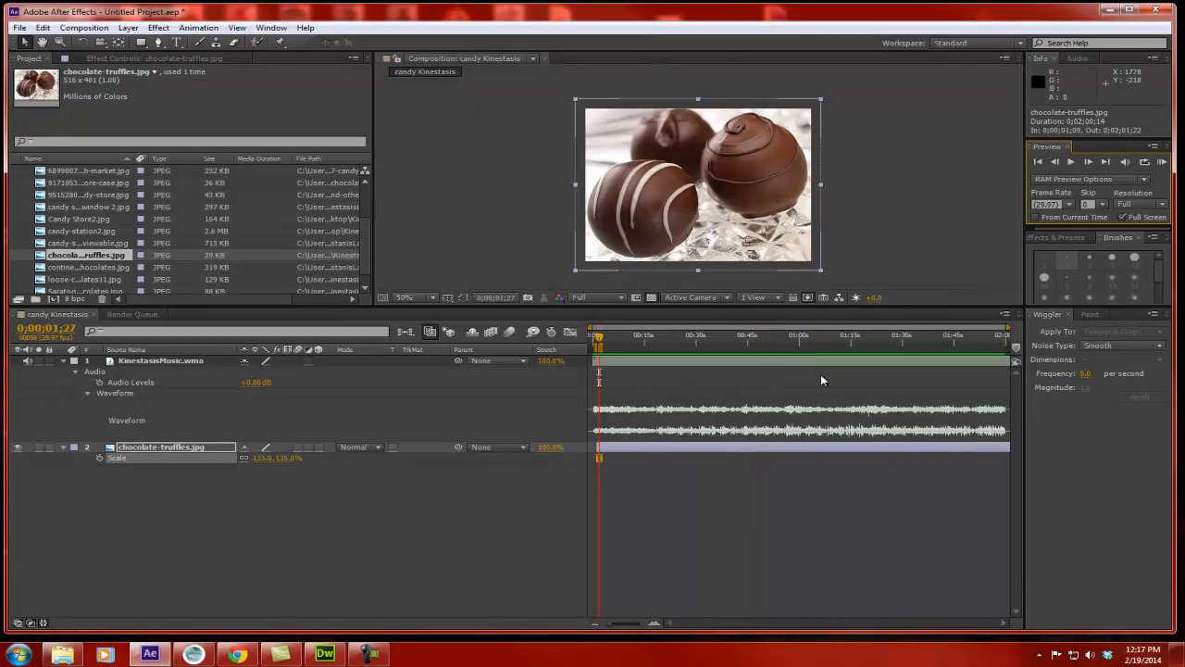
Extend the end of the work area to 0;00;05;09 and run a RAM preview of that range.
left_click_drag(654, 624, 683, 621)
left_click_drag(701, 348, 886, 349)
left_click(1162, 161)
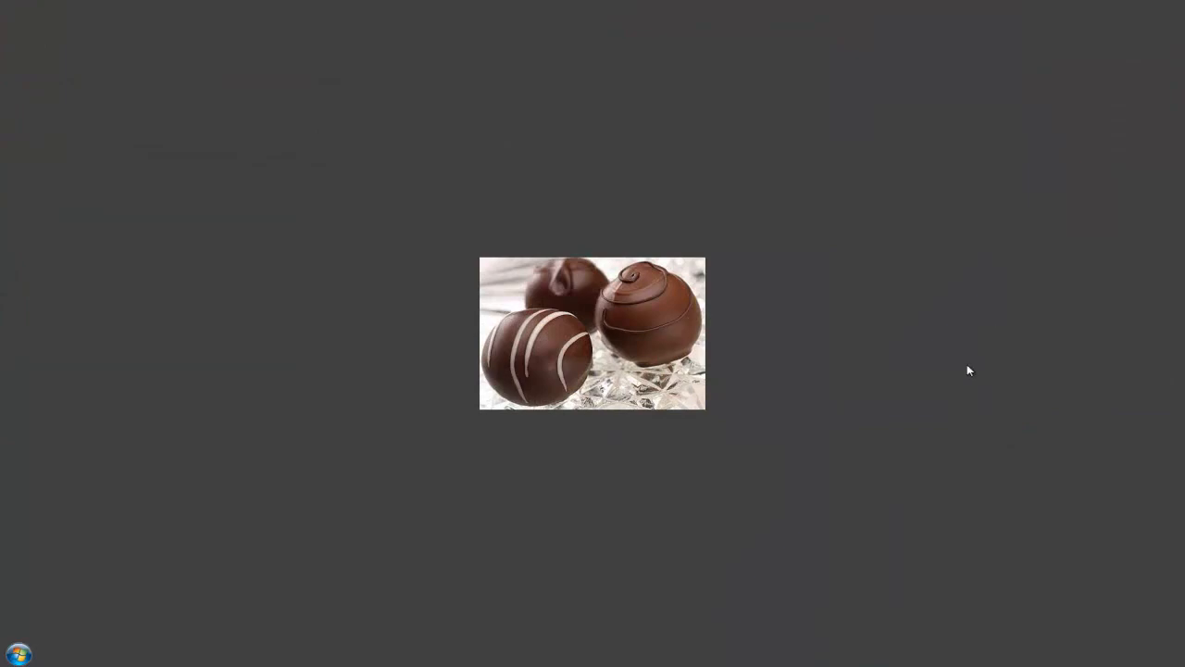
key("space")
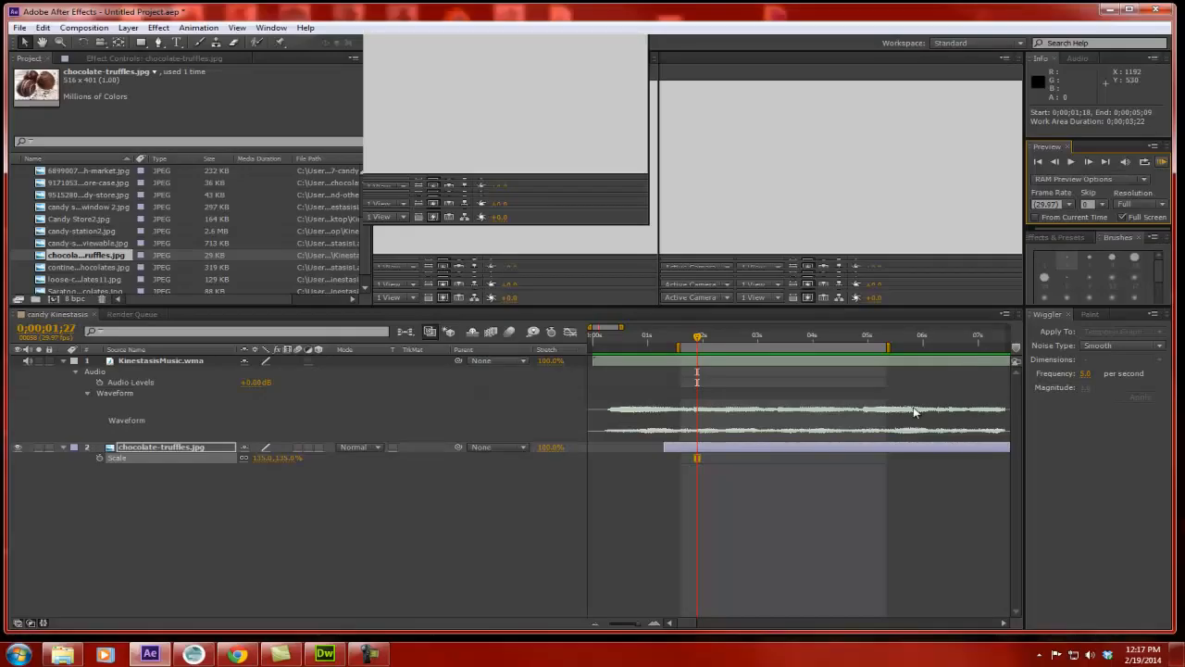
key("semicolon")
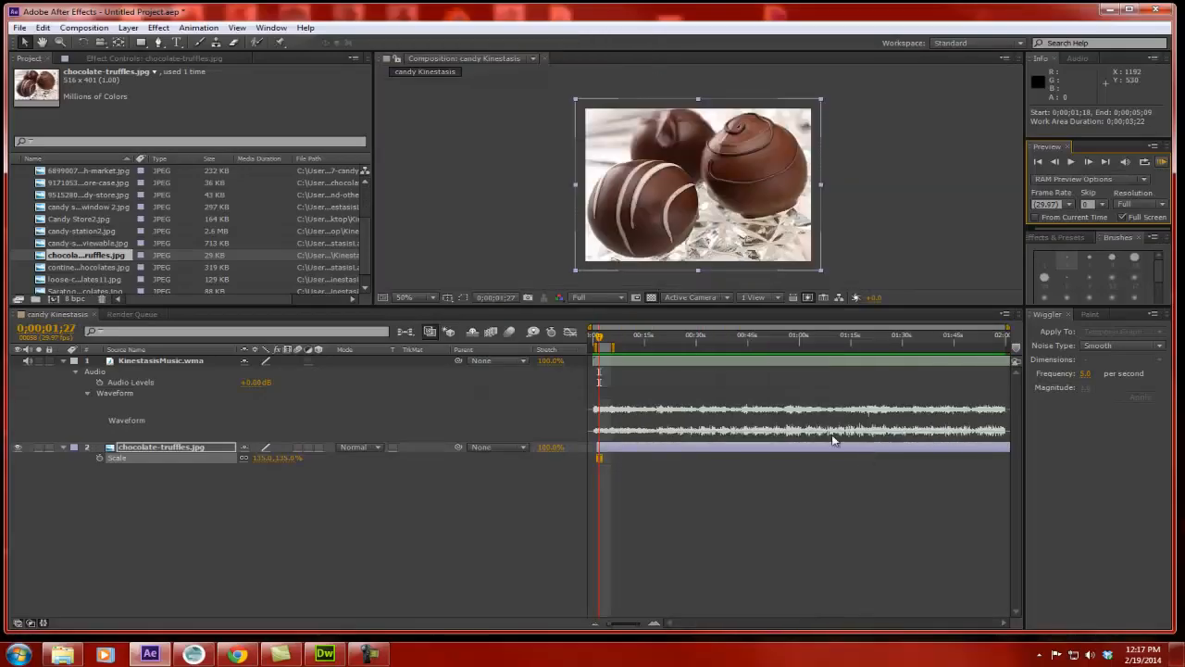
Show the chocolate-truffles.jpg layer's Opacity property and examine its fade-in keyframes around 0;00;01;24 against the waveform.
left_click(146, 448)
key("t")
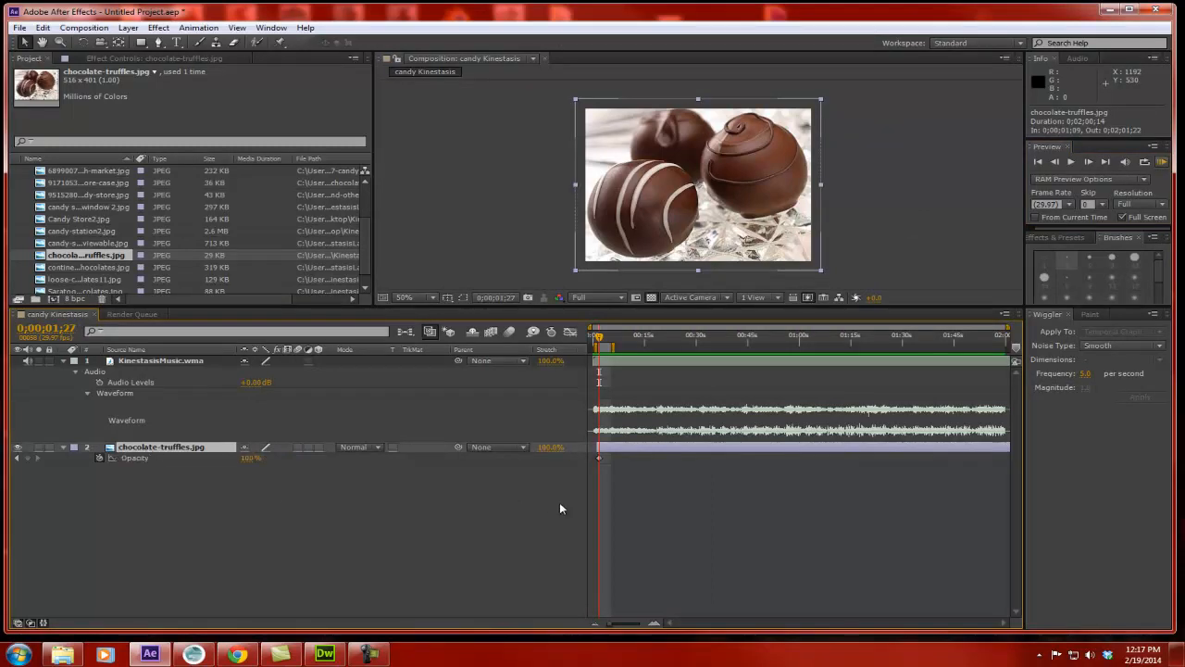
left_click(656, 625)
left_click(656, 624)
left_click(656, 624)
left_click(656, 625)
left_click_drag(686, 625, 685, 626)
mouse_move(899, 339)
left_mouse_down()
mouse_move(852, 339)
mouse_move(877, 339)
left_mouse_up()
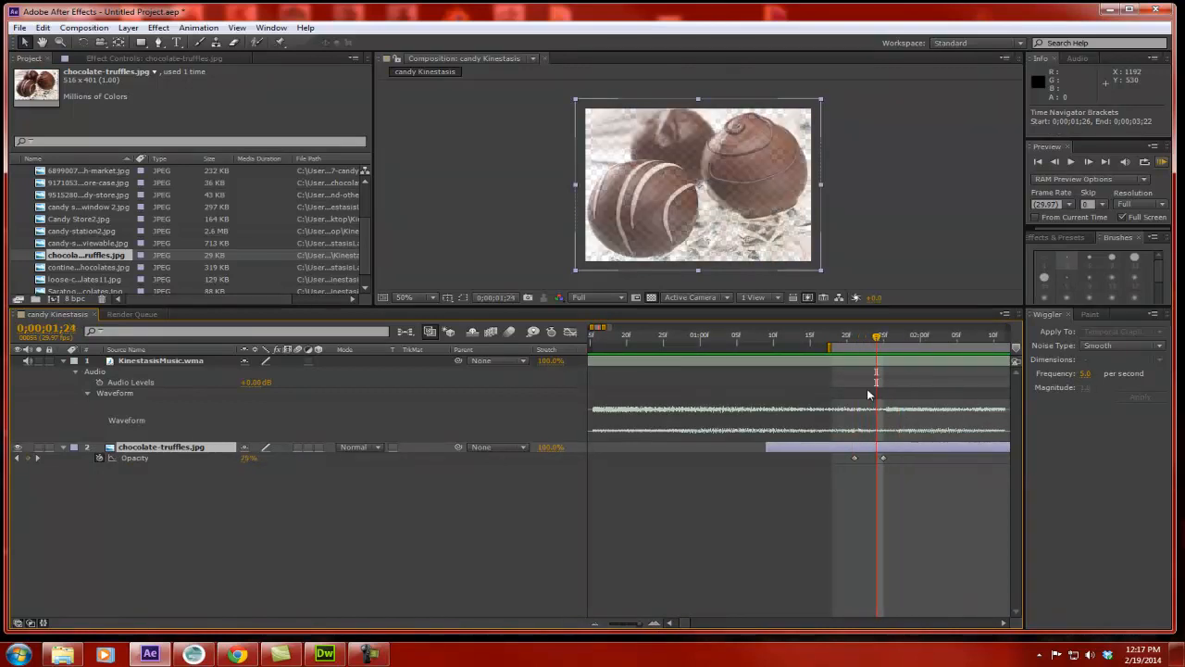
left_click_drag(853, 458, 861, 460)
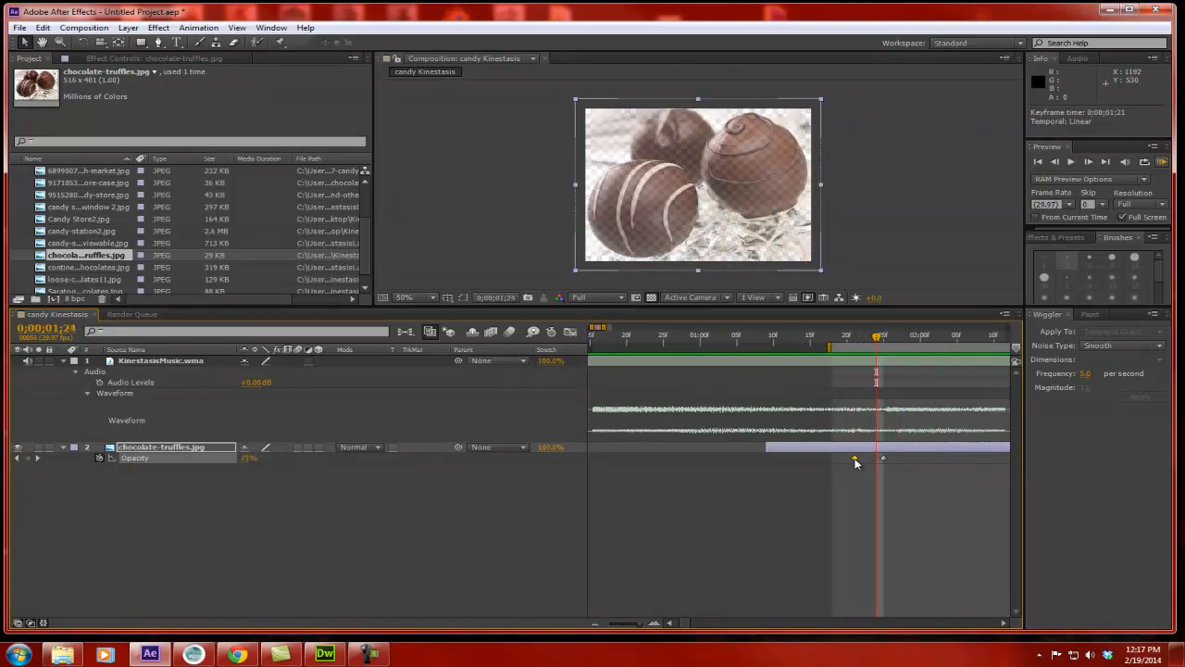
Place the time indicator at 0;00;02;10 and copy the 100% Opacity keyframe of chocolate-truffles.jpg from 0;00;01;25 to that time.
left_click_drag(877, 339, 989, 347)
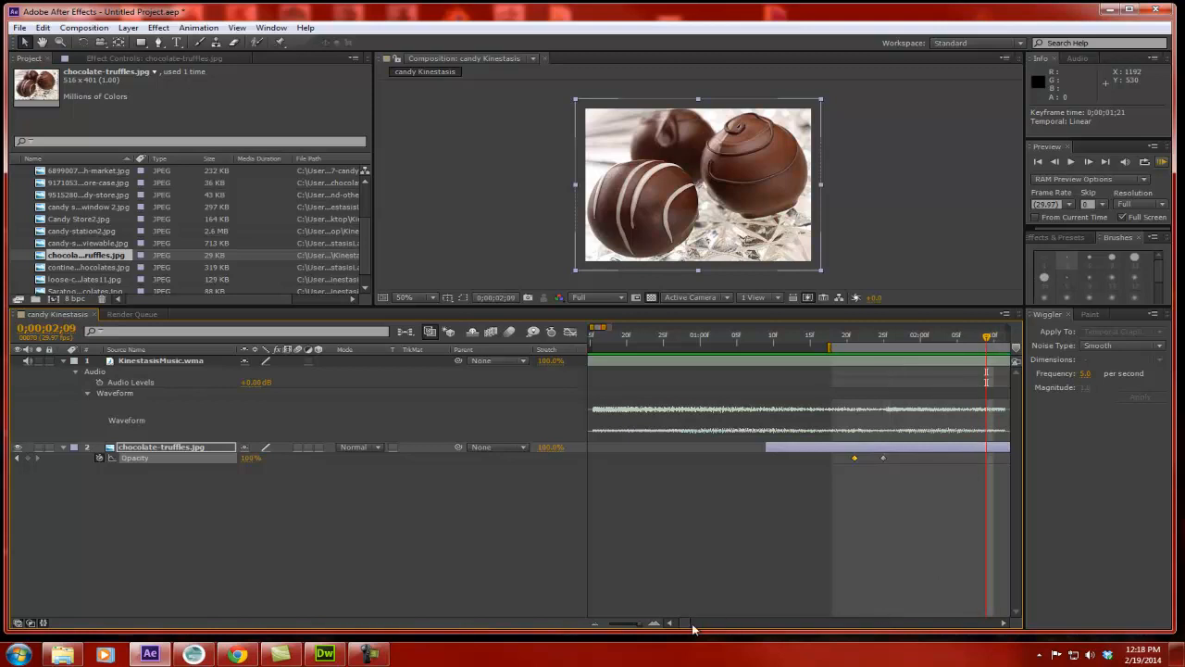
left_click(1003, 623)
left_click(1003, 623)
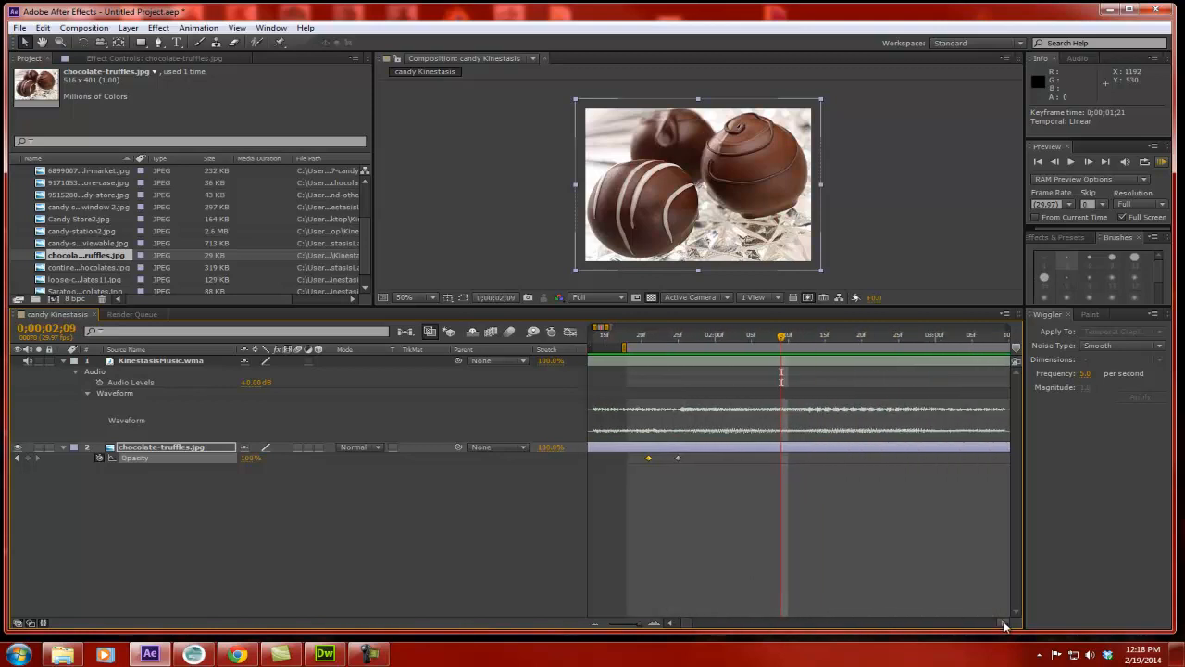
left_click_drag(741, 341, 748, 364)
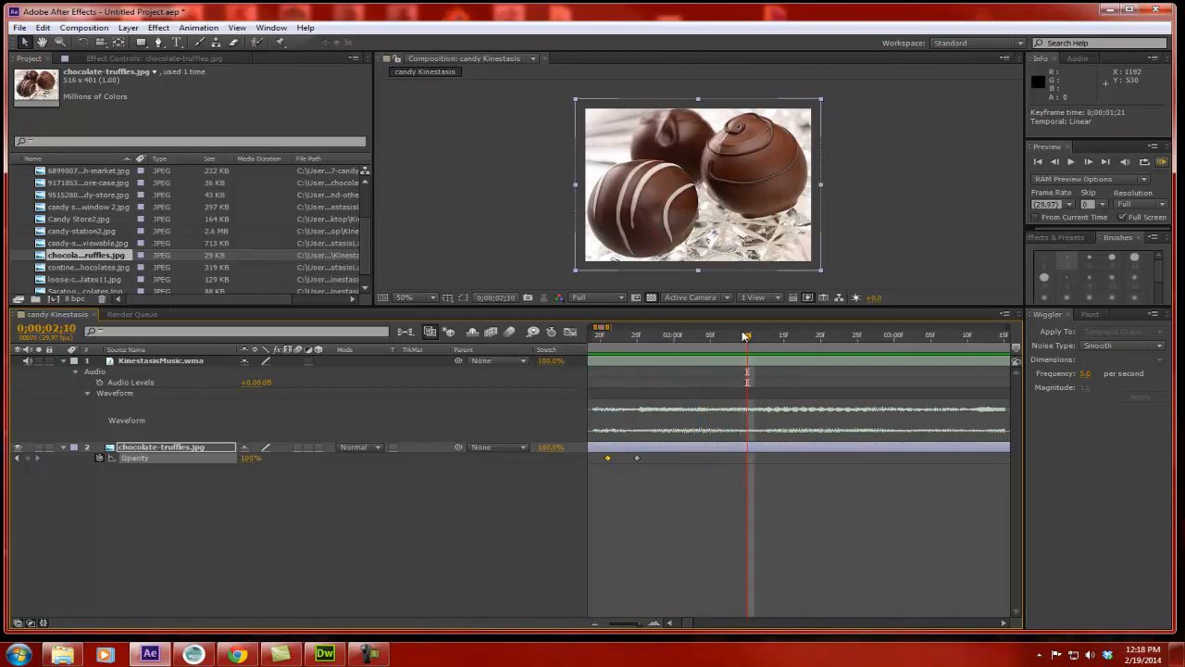
left_click(638, 457)
Add a 0% Opacity keyframe to the chocolate-truffles.jpg layer at 0;00;02;13.
left_click(1089, 162)
left_click(248, 457)
type("0")
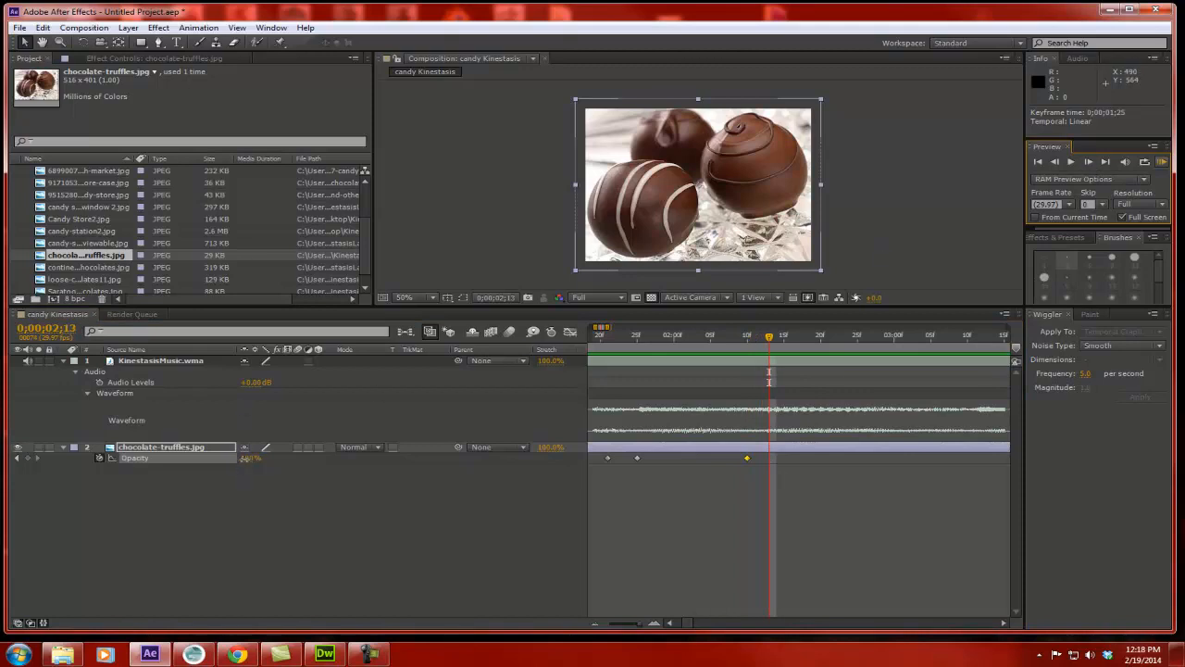
key("Return")
Move the two fade-out Opacity keyframes of chocolate-truffles.jpg earlier so that the fade ends at 0;00;02;10.
mouse_move(770, 341)
left_mouse_down()
mouse_move(639, 341)
mouse_move(752, 352)
left_mouse_up()
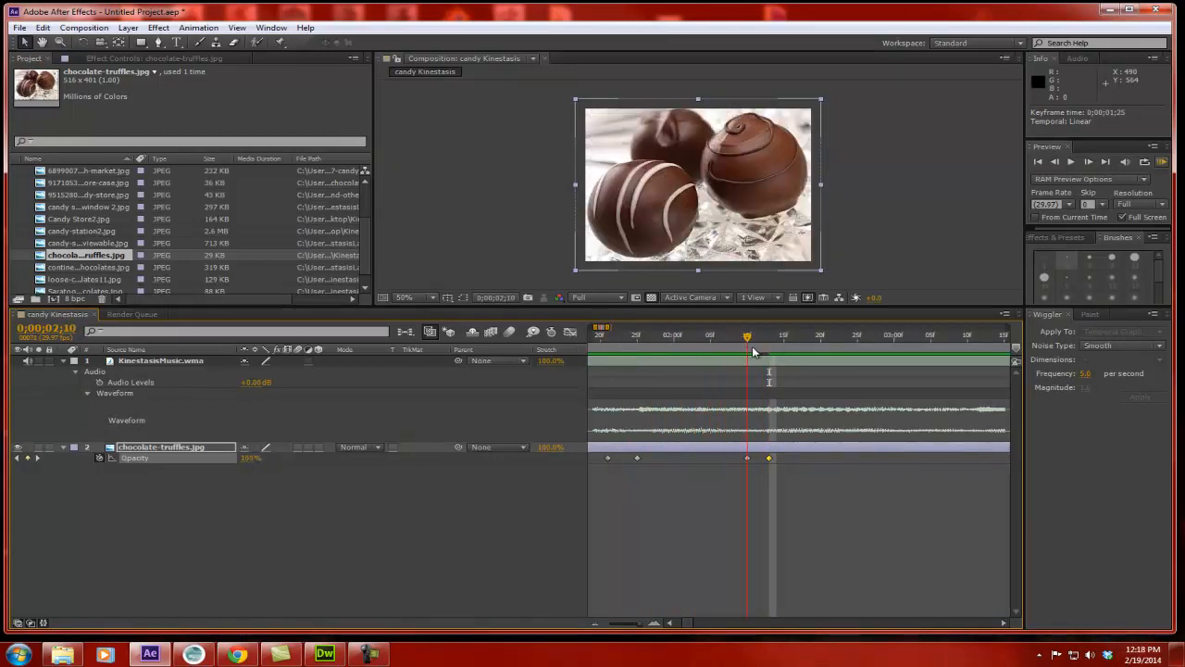
left_click(747, 457)
left_click(769, 457, "shift")
left_click_drag(769, 458, 749, 466)
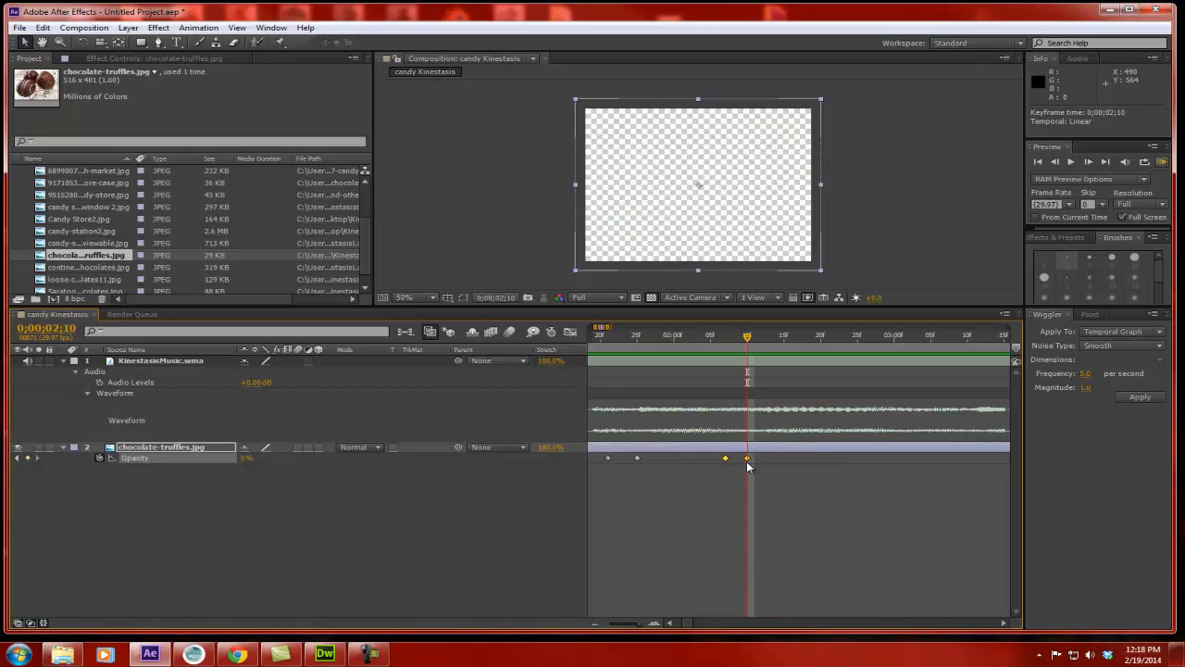
Place continental-chocolates.jpg below the chocolate-truffles.jpg layer, starting at 0;00;02;07.
left_click(71, 220)
scroll(86, 223, "down", 1)
left_click(66, 255)
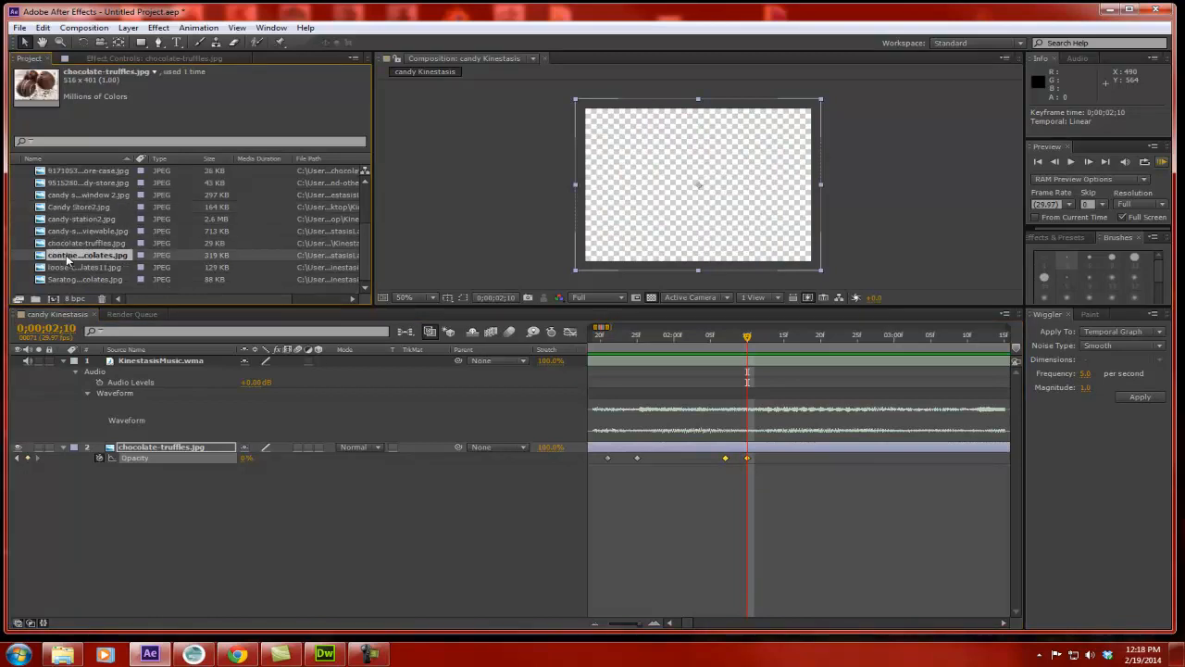
left_click_drag(72, 256, 809, 471)
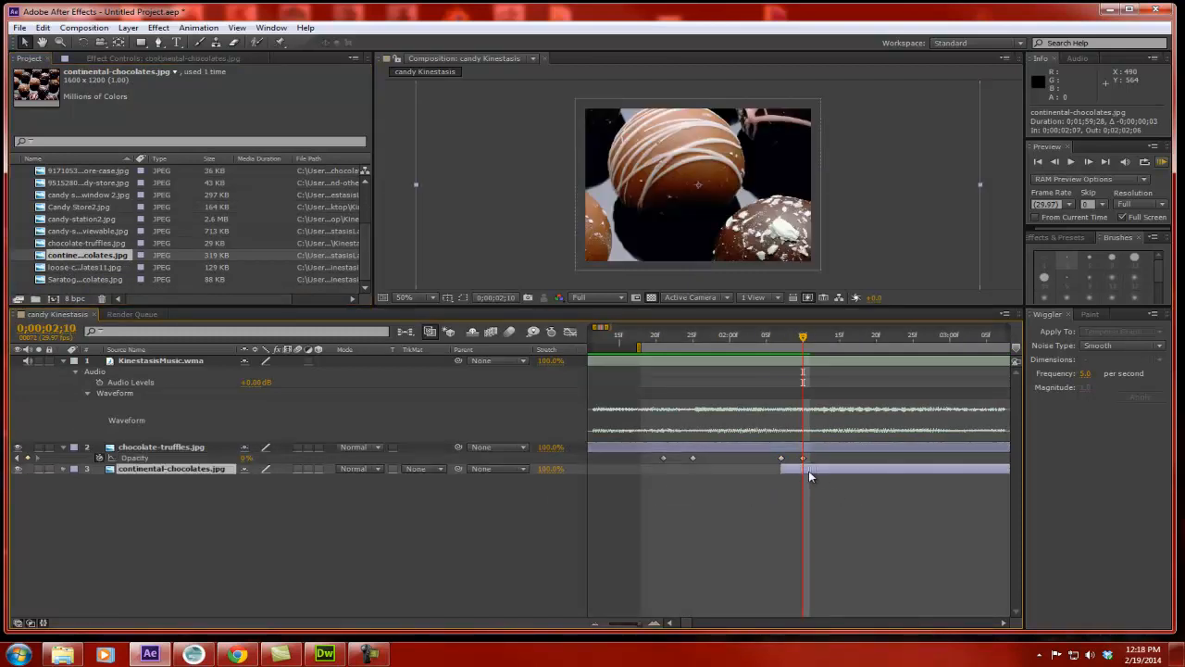
End the work area at 0;00;02;12 and run a RAM preview of the transition between the two chocolate images.
left_click_drag(804, 339, 818, 339)
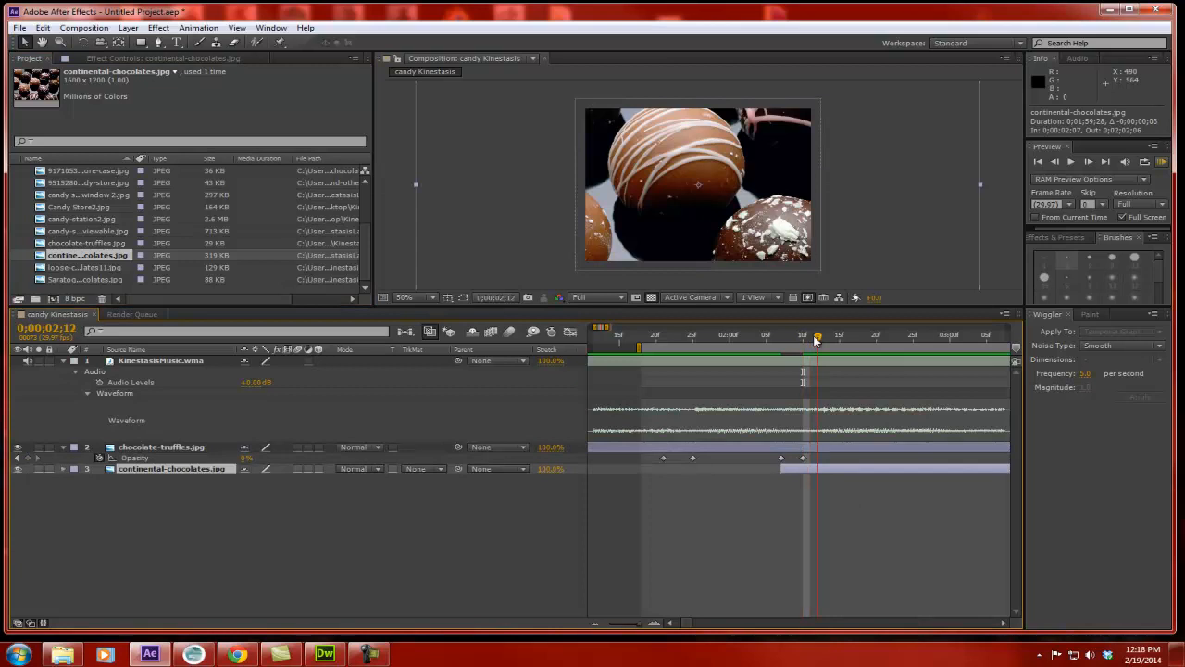
key("n")
left_click(1162, 161)
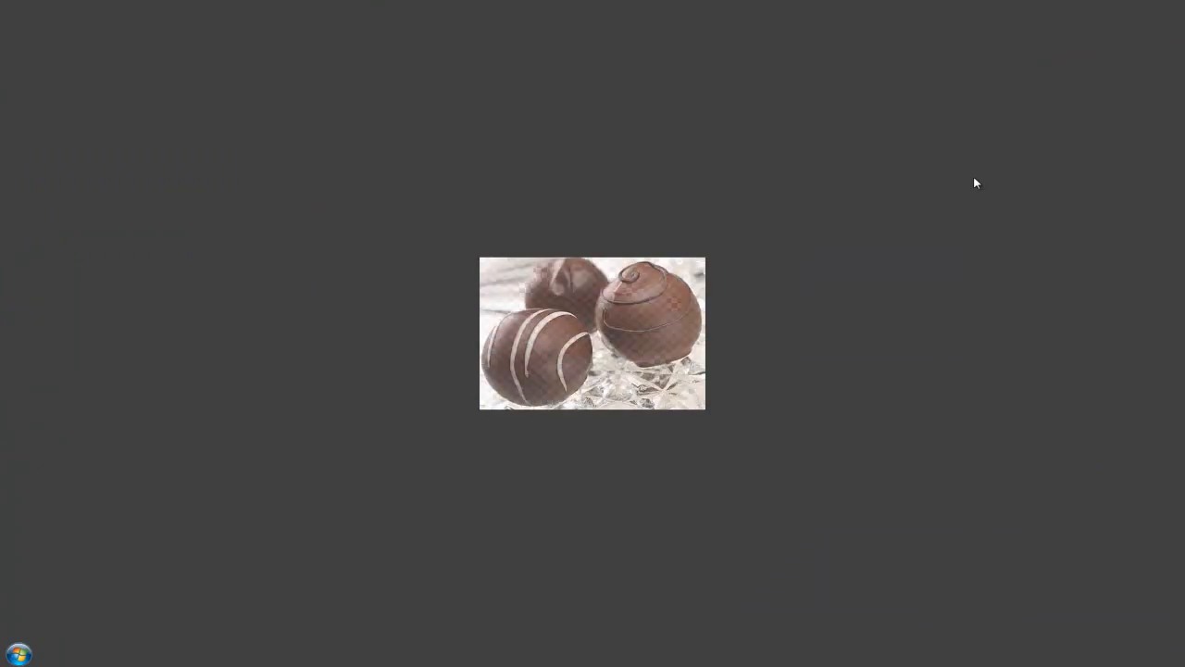
key("space")
key("semicolon")
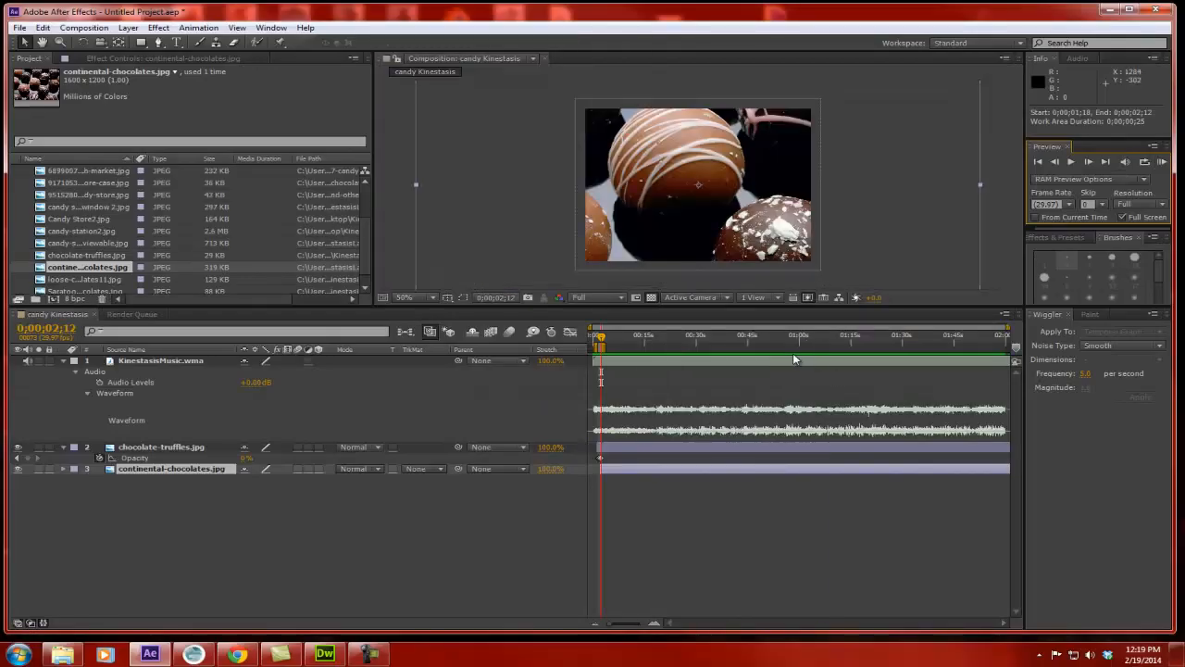
Zoom the timeline in on the two image layers and place the time indicator at 0;00;01;21.
left_click(655, 625)
left_click(656, 626)
left_click(655, 625)
left_click(655, 625)
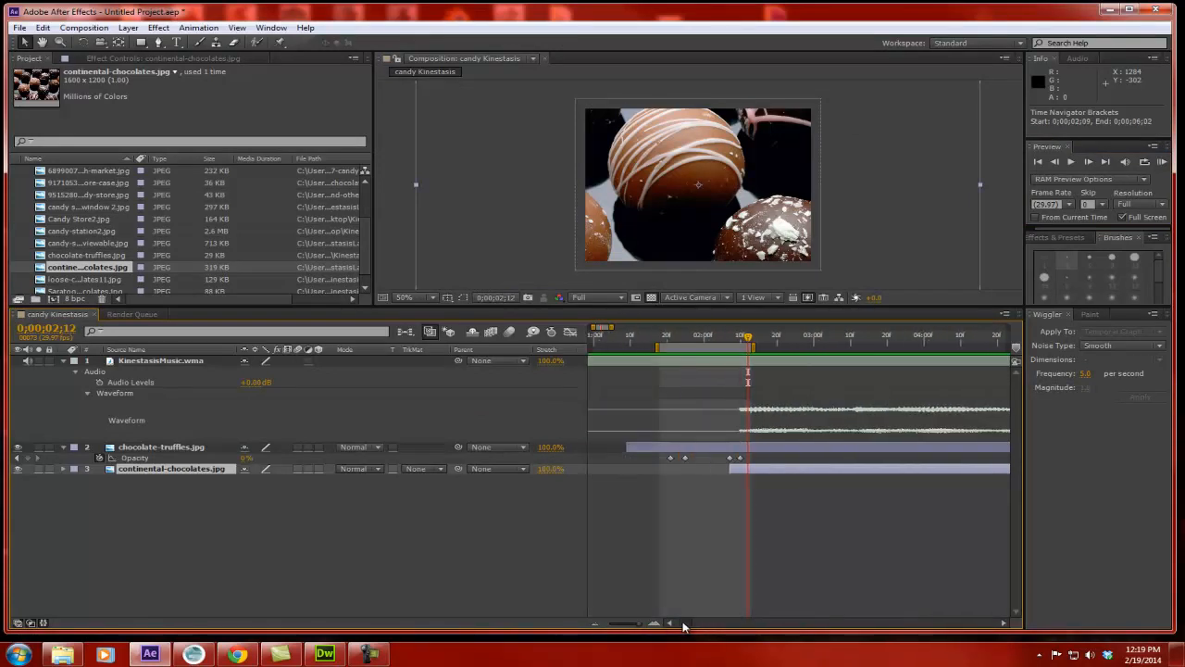
left_click_drag(810, 343, 733, 351)
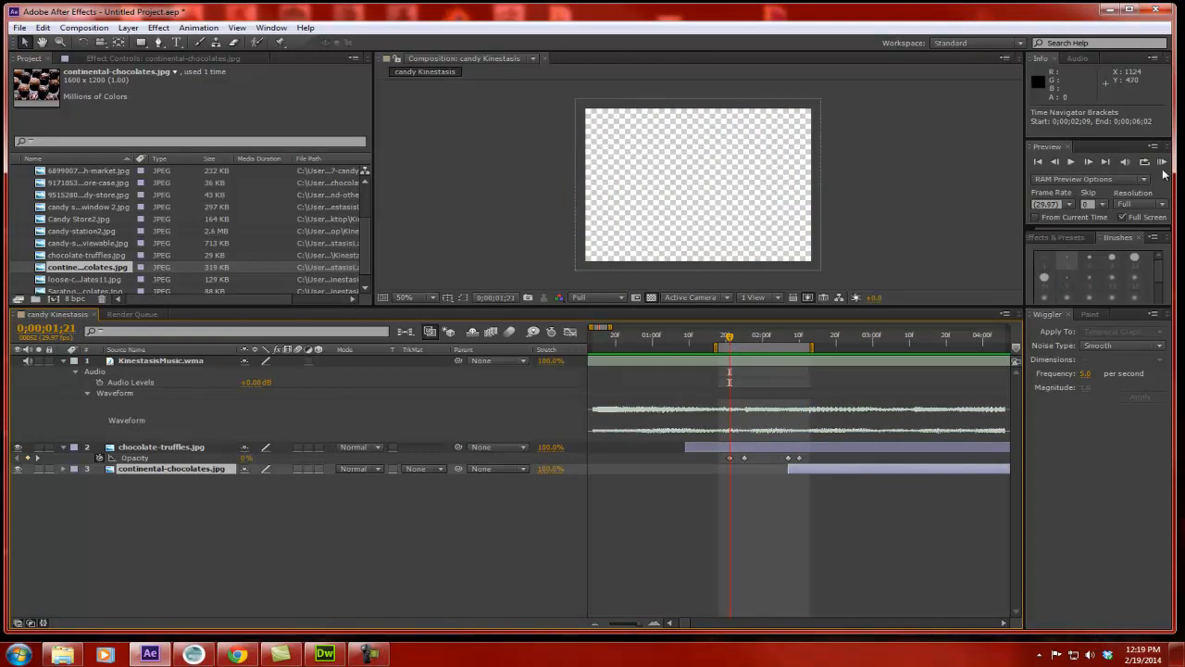
Raise the audio level of the KinestasisMusic.wma layer to +12 dB.
left_click(1077, 59)
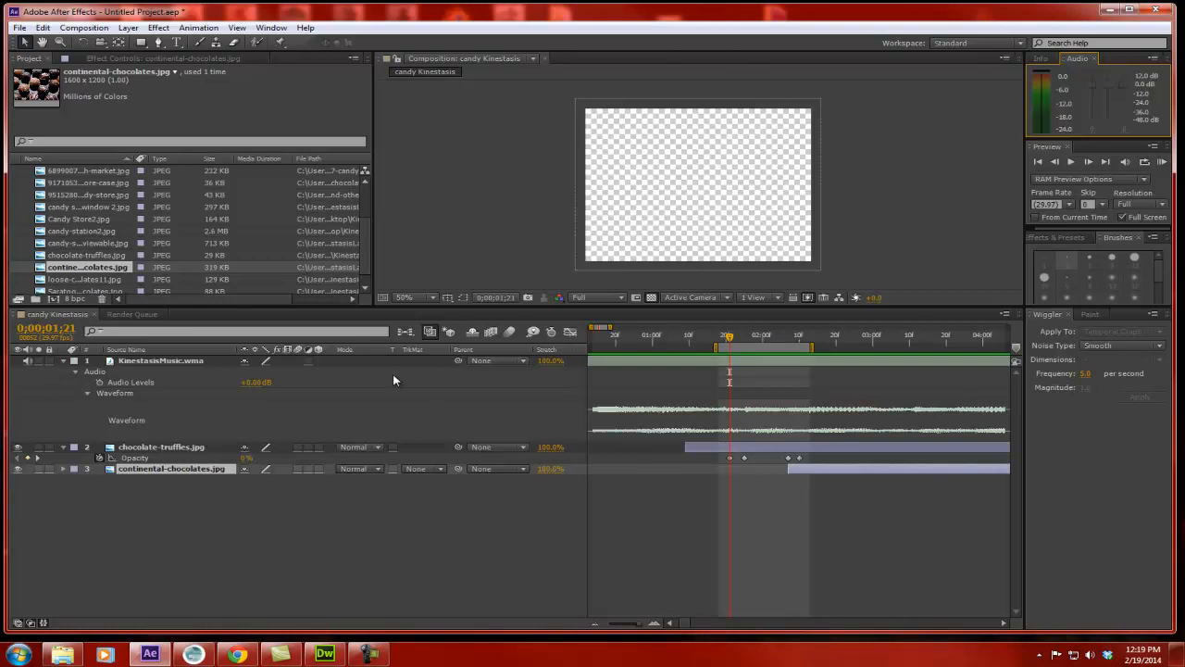
left_click(636, 361)
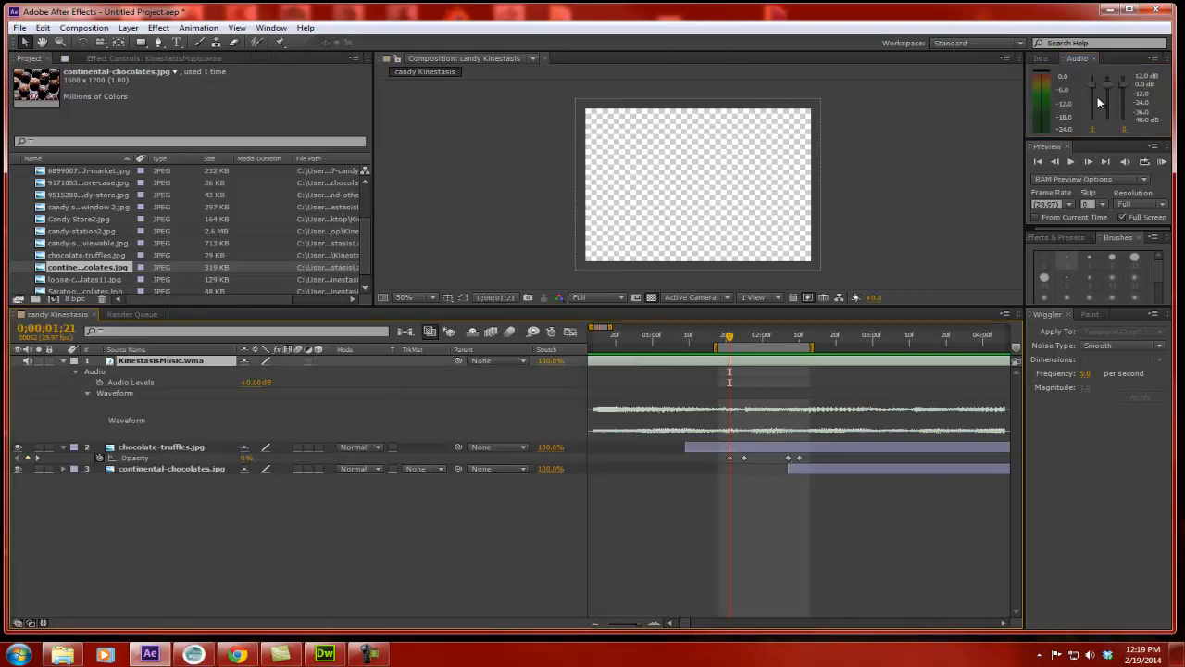
mouse_move(1107, 85)
left_mouse_down()
mouse_move(1113, 102)
mouse_move(1111, 71)
left_mouse_up()
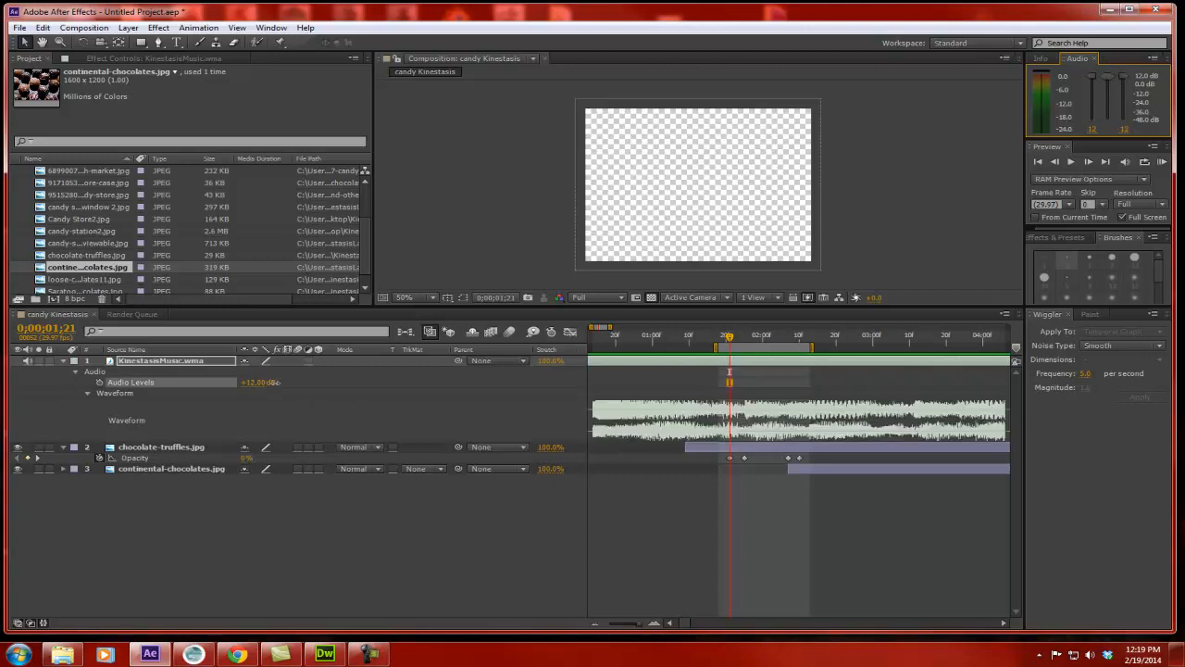
Try moving the chocolate-truffles.jpg fade-out keyframes to end at 0;00;03;13 and continental-chocolates.jpg to start at about 0;00;03;00.
left_click_drag(729, 338, 790, 361)
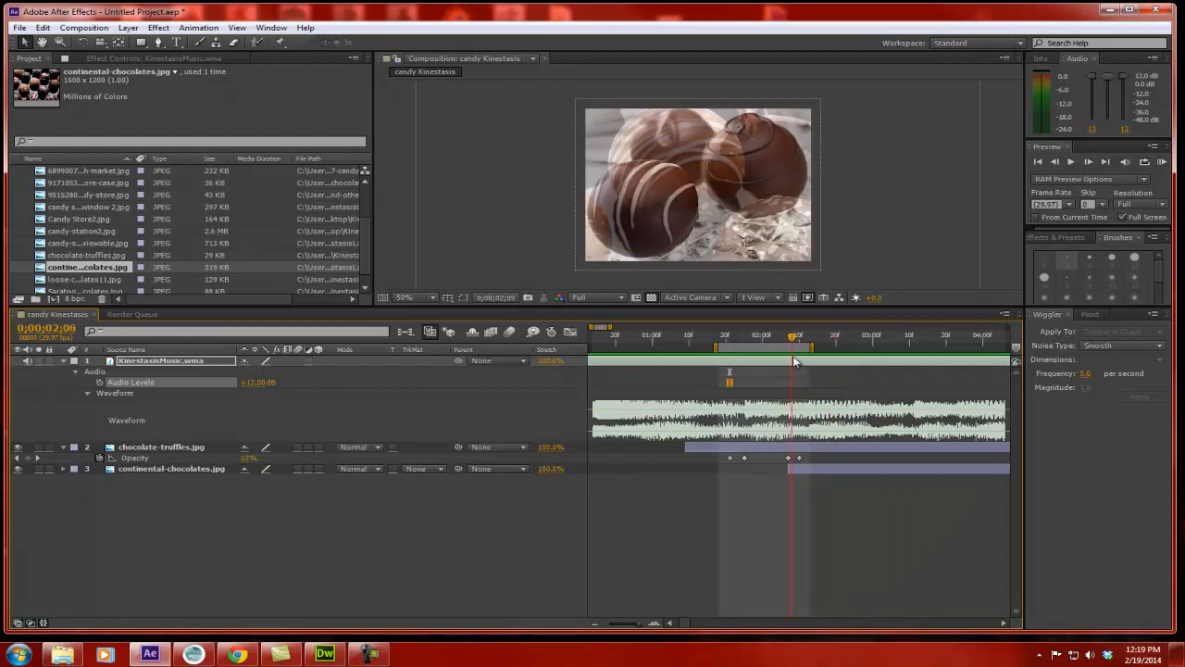
left_click_drag(802, 361, 843, 367)
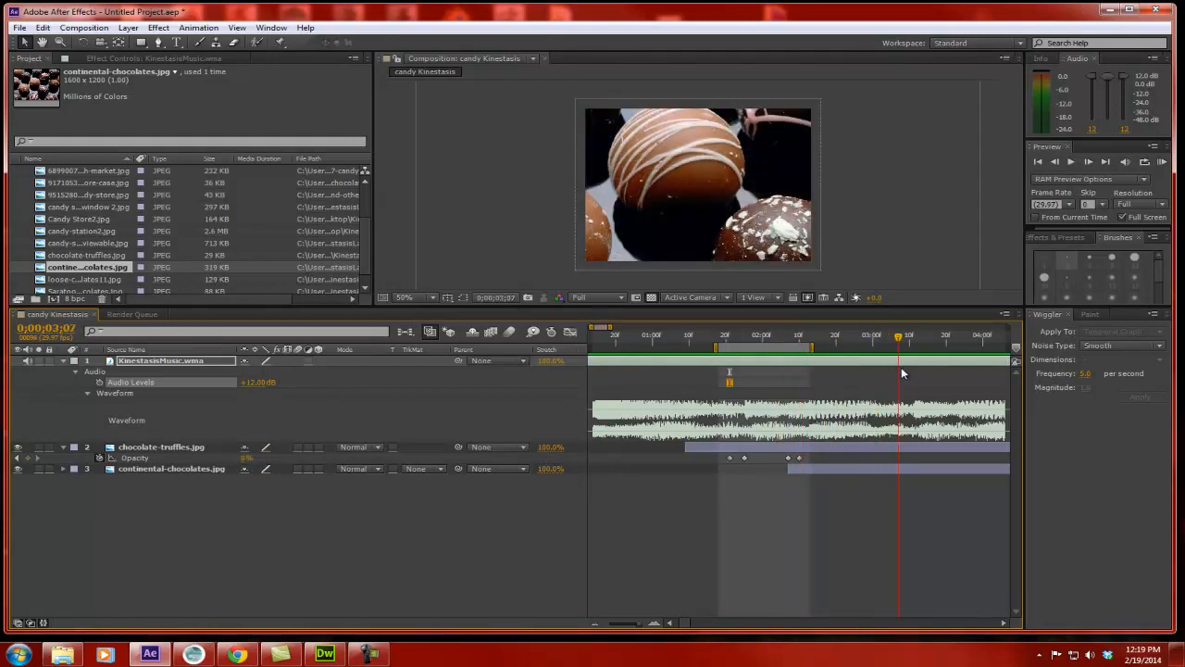
left_click_drag(929, 374, 920, 372)
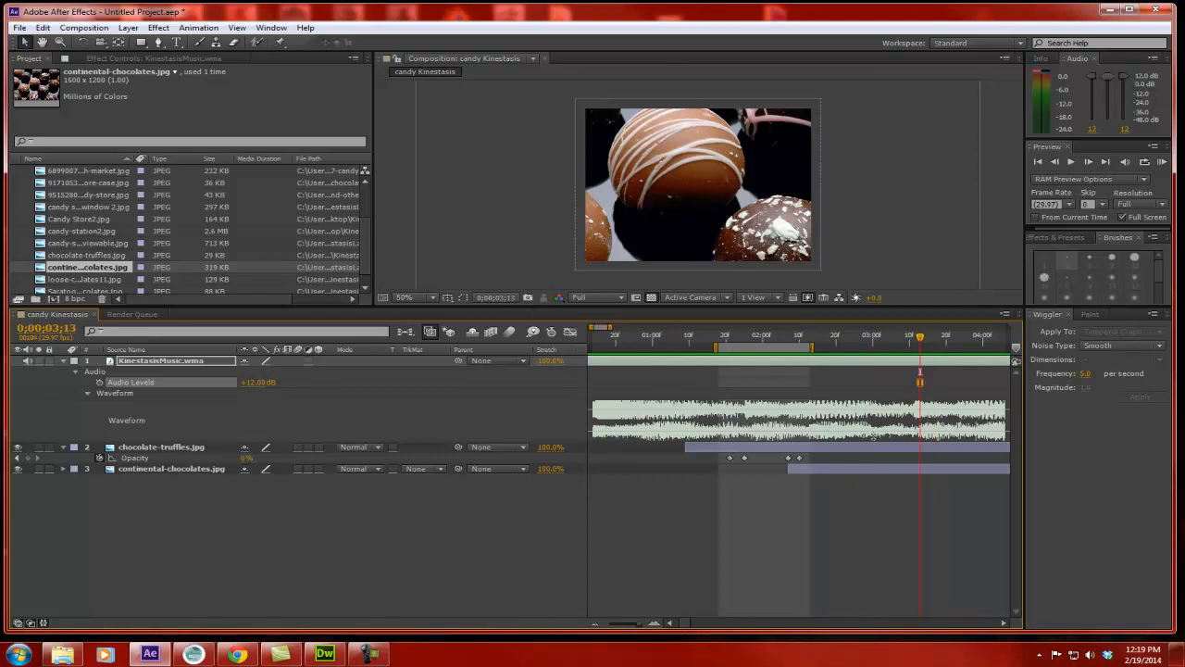
left_click_drag(779, 454, 814, 458)
left_click_drag(902, 461, 921, 461)
left_click_drag(828, 471, 915, 473)
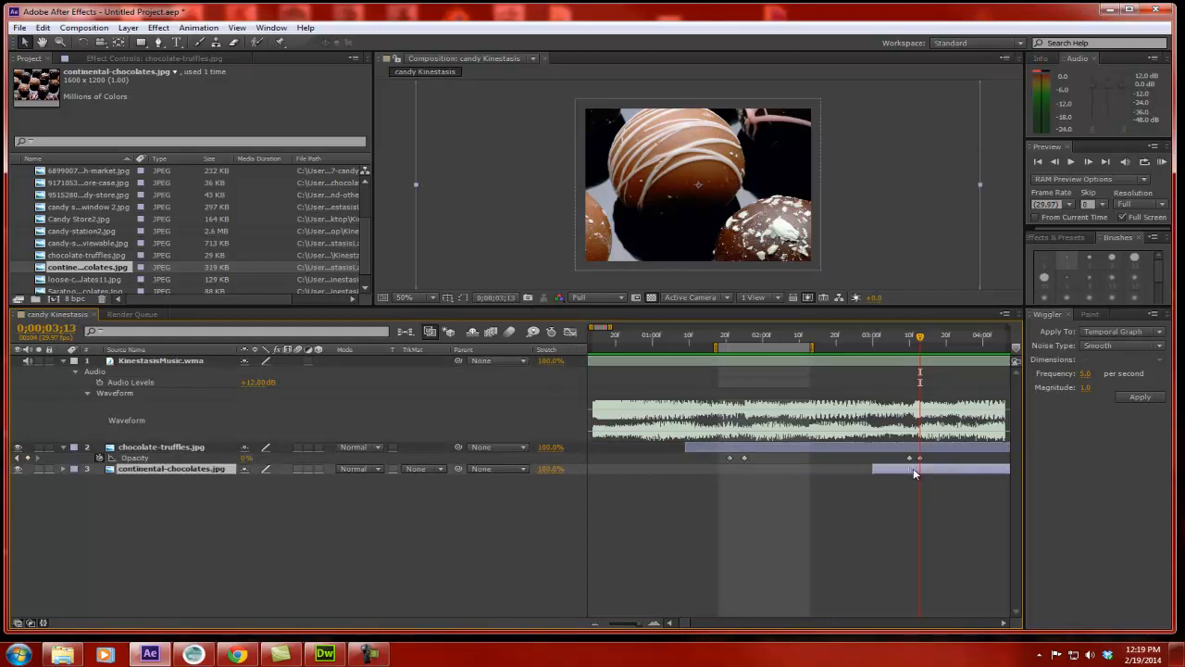
Undo the last moves of the fade-out keyframes and the continental-chocolates.jpg layer.
key("ctrl+z")
key("ctrl+z")
key("ctrl+z")
key("ctrl+z")
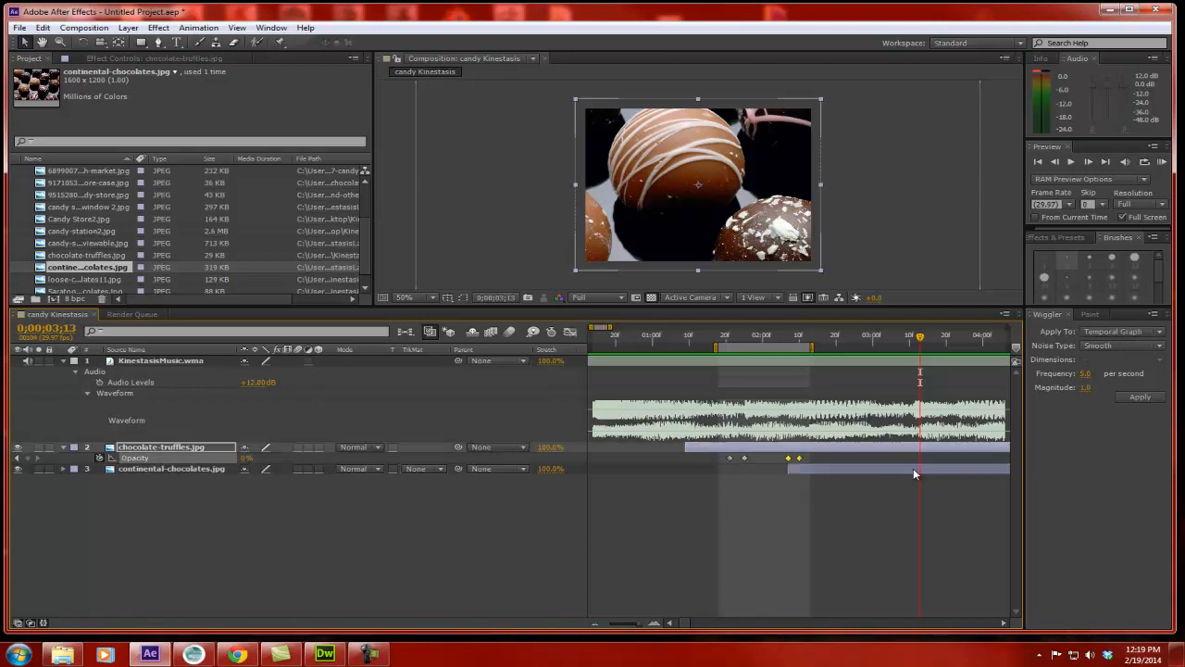
Move the chocolate-truffles.jpg fade-out keyframes to end at 0;00;03;12 and start continental-chocolates.jpg at about 0;00;03;07.
left_click_drag(809, 473, 841, 469)
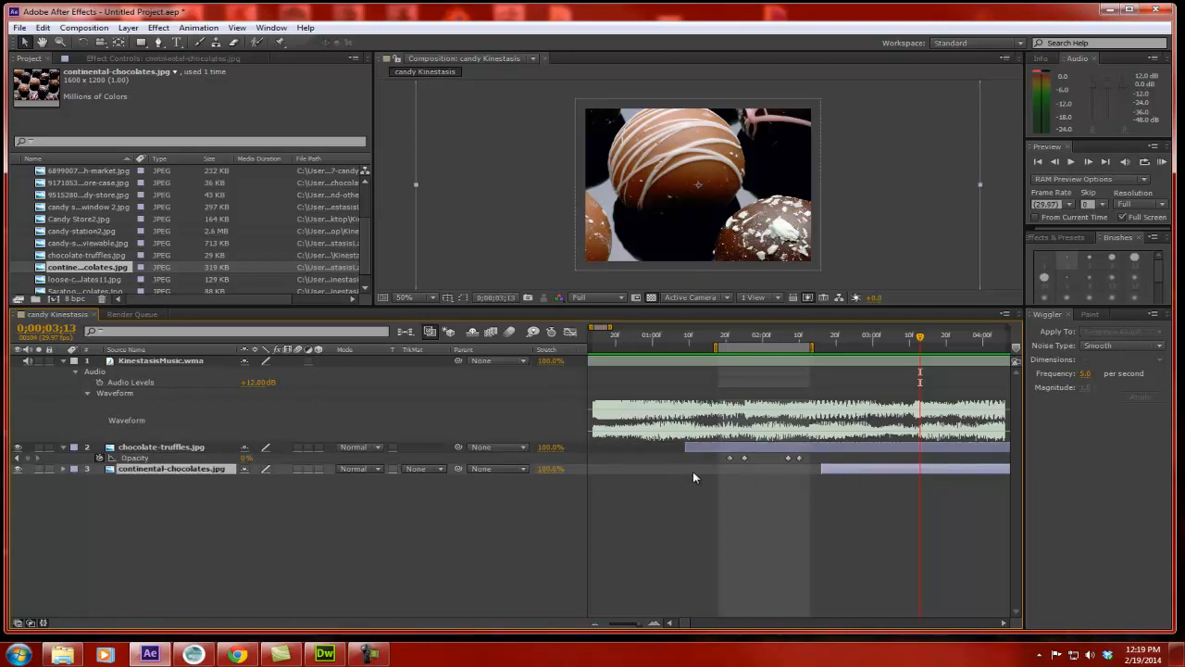
mouse_move(922, 338)
left_mouse_down()
mouse_move(734, 352)
mouse_move(932, 352)
mouse_move(917, 353)
left_mouse_up()
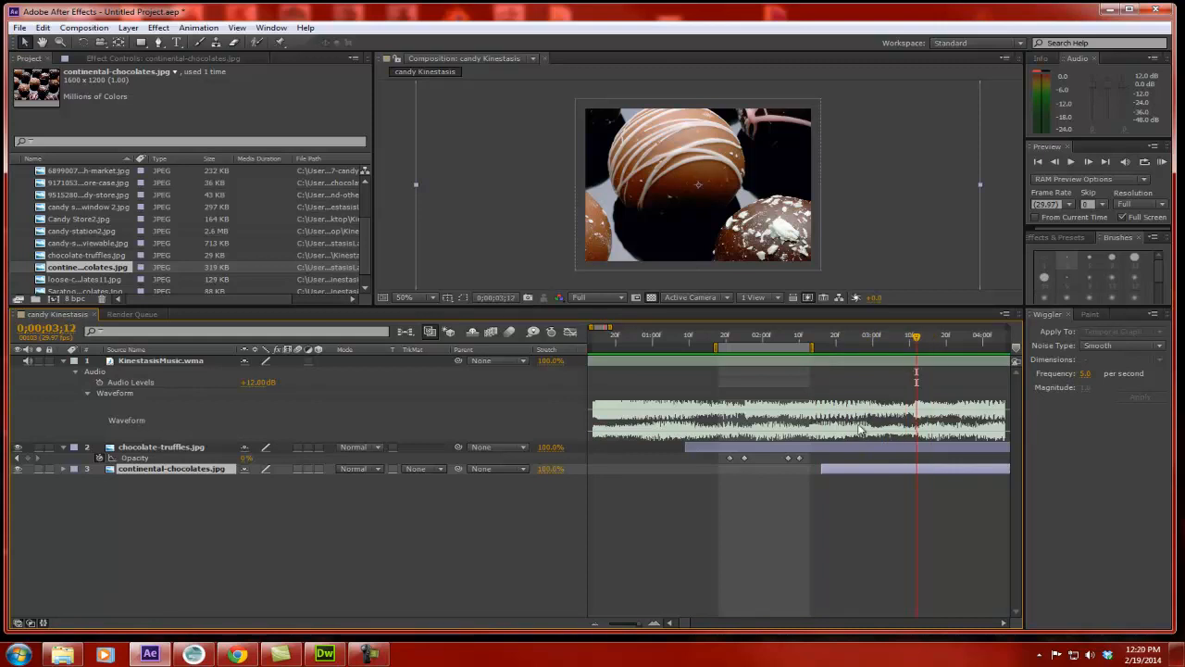
left_click(786, 458)
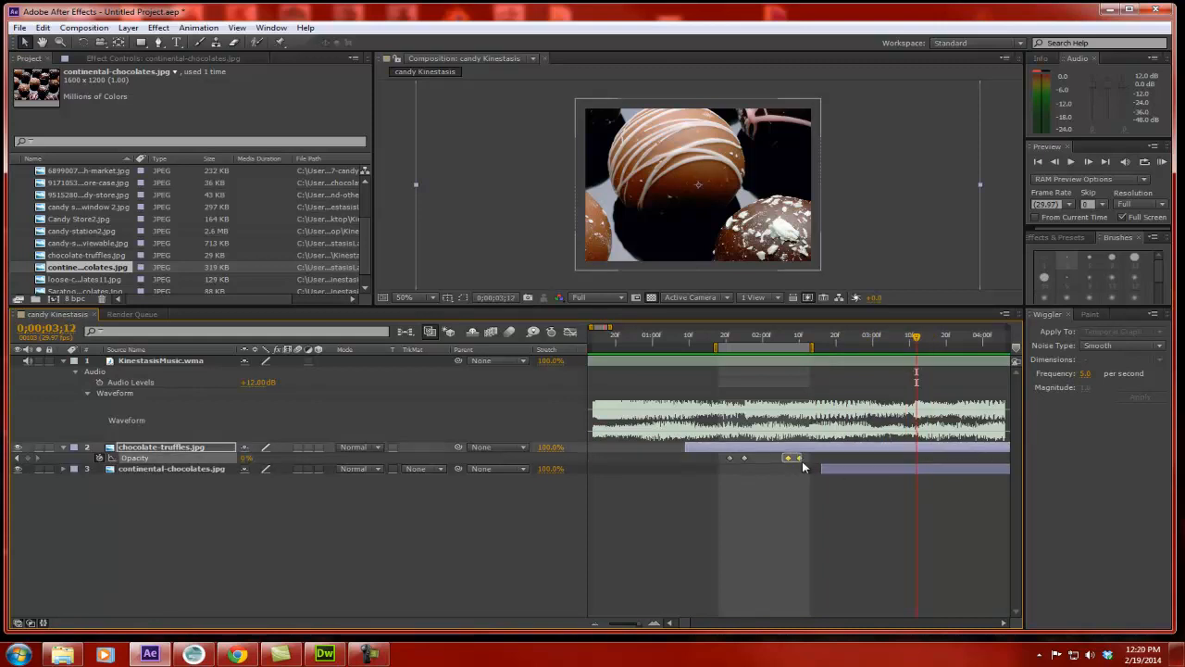
mouse_move(913, 463)
left_mouse_down()
mouse_move(874, 476)
mouse_move(923, 475)
left_mouse_up()
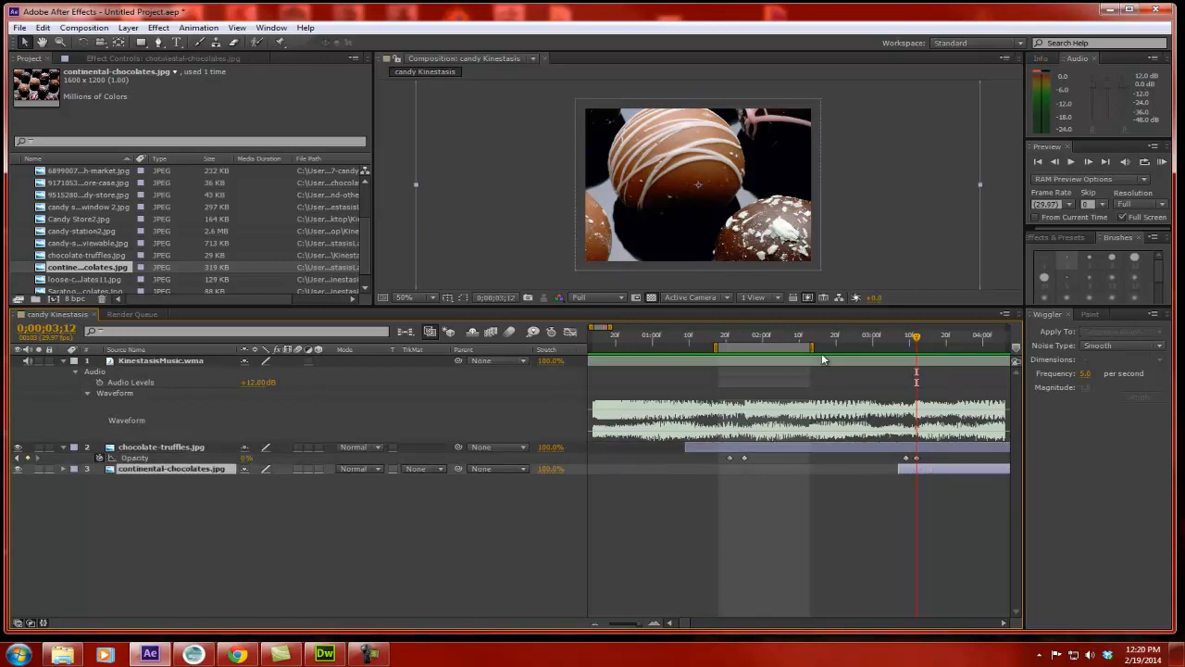
Extend the work area to about 0;00;15;00 and run RAM previews of the retimed transition between the chocolate images.
left_click_drag(812, 348, 937, 348)
left_click(1162, 161)
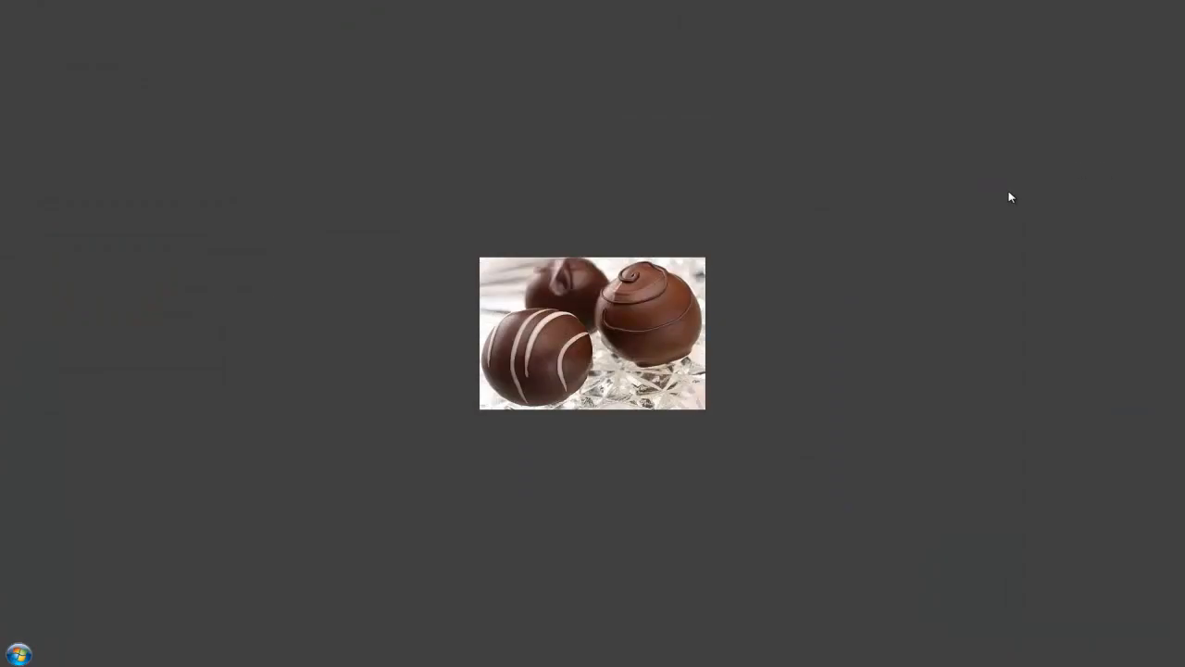
key("space")
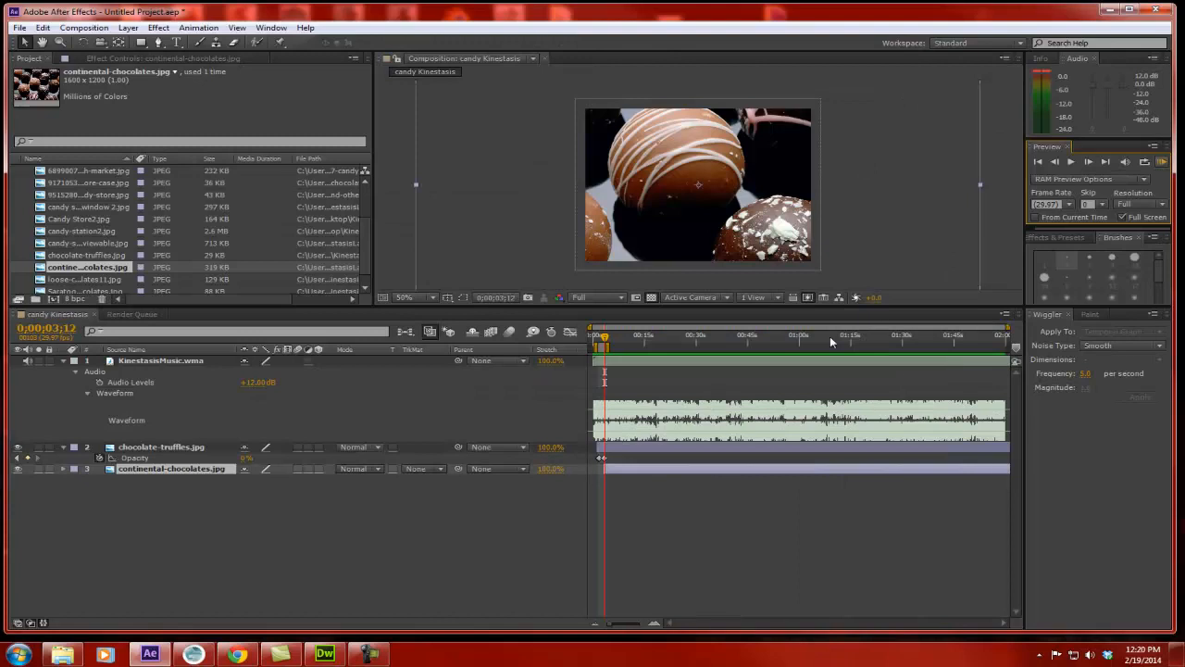
left_click_drag(607, 348, 647, 348)
left_click(1163, 164)
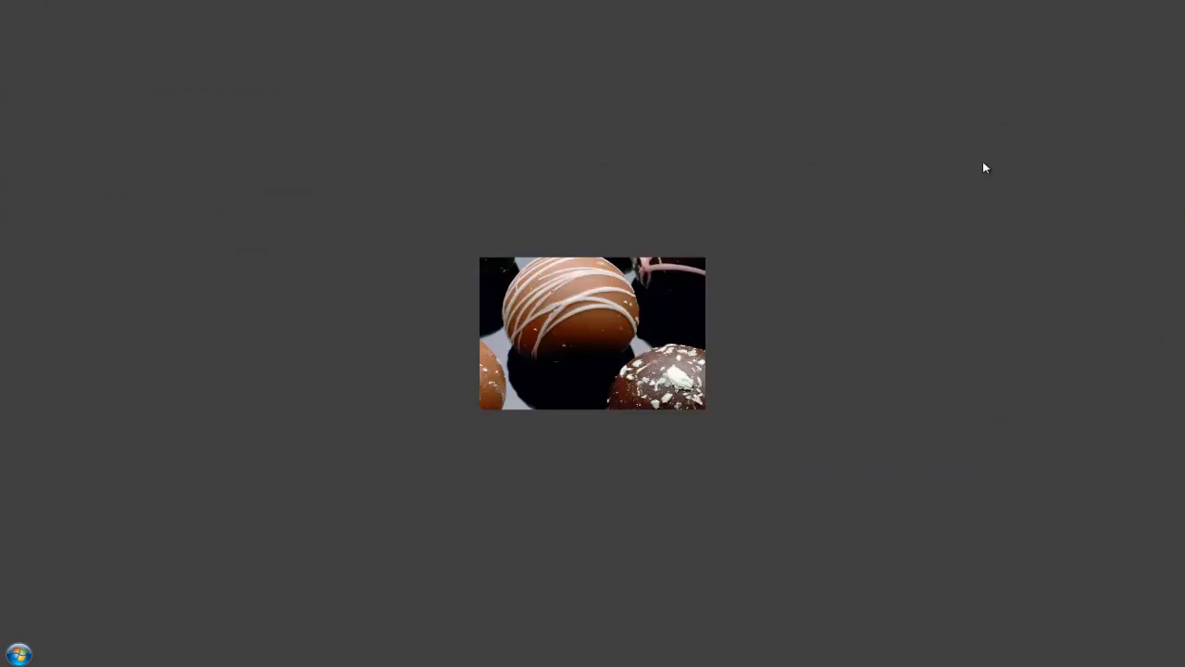
key("space")
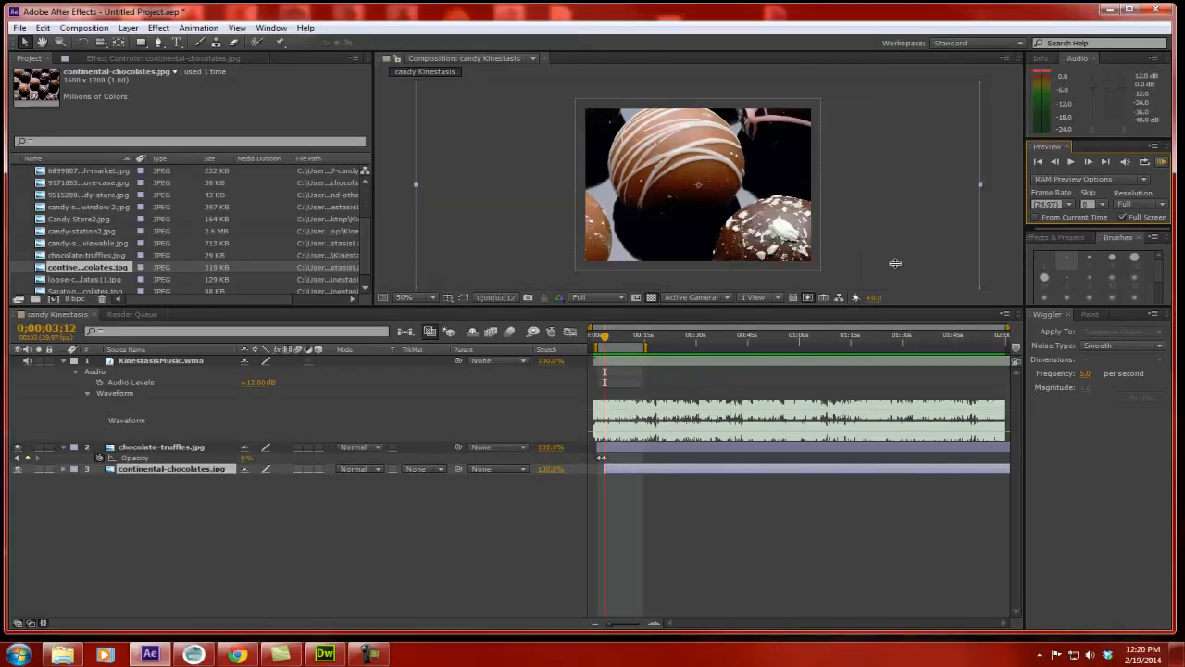
Set the KinestasisMusic.wma audio level to 0 dB and run another RAM preview.
left_click_drag(259, 382, 248, 383)
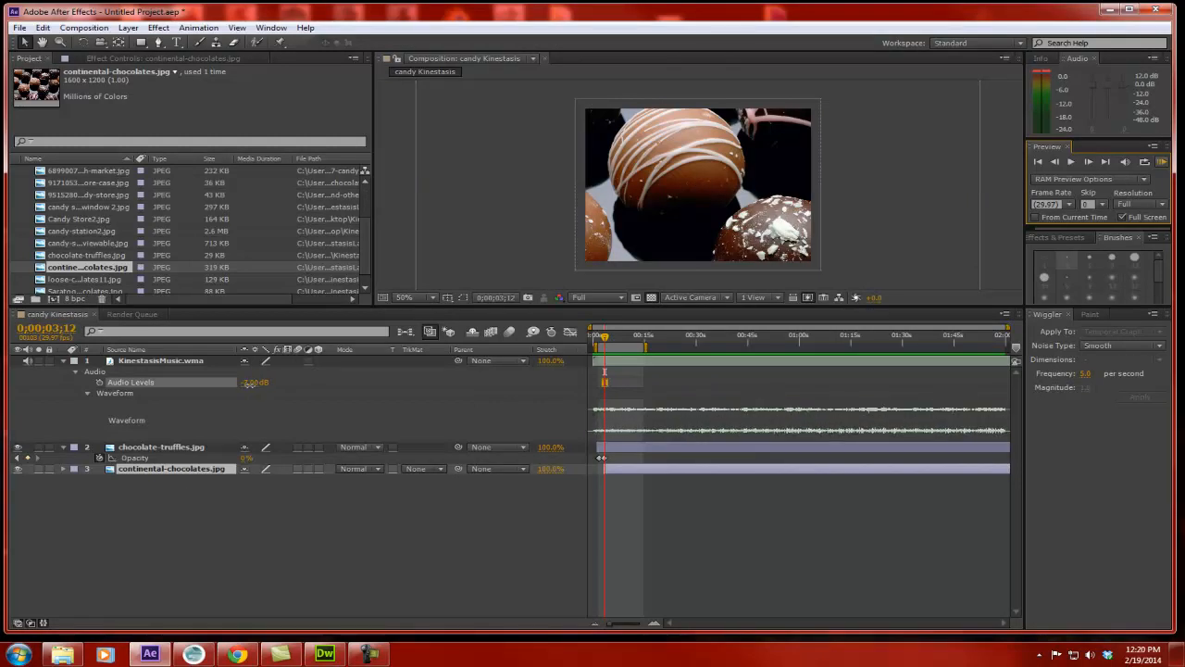
left_click(250, 382)
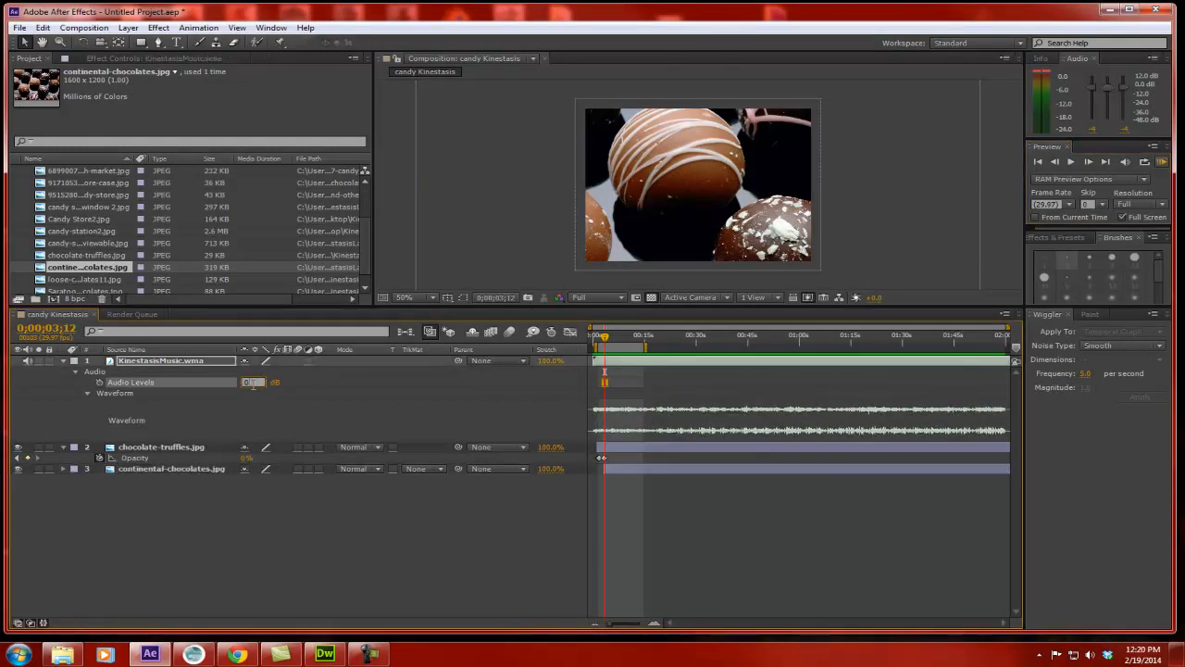
type("0")
key("Return")
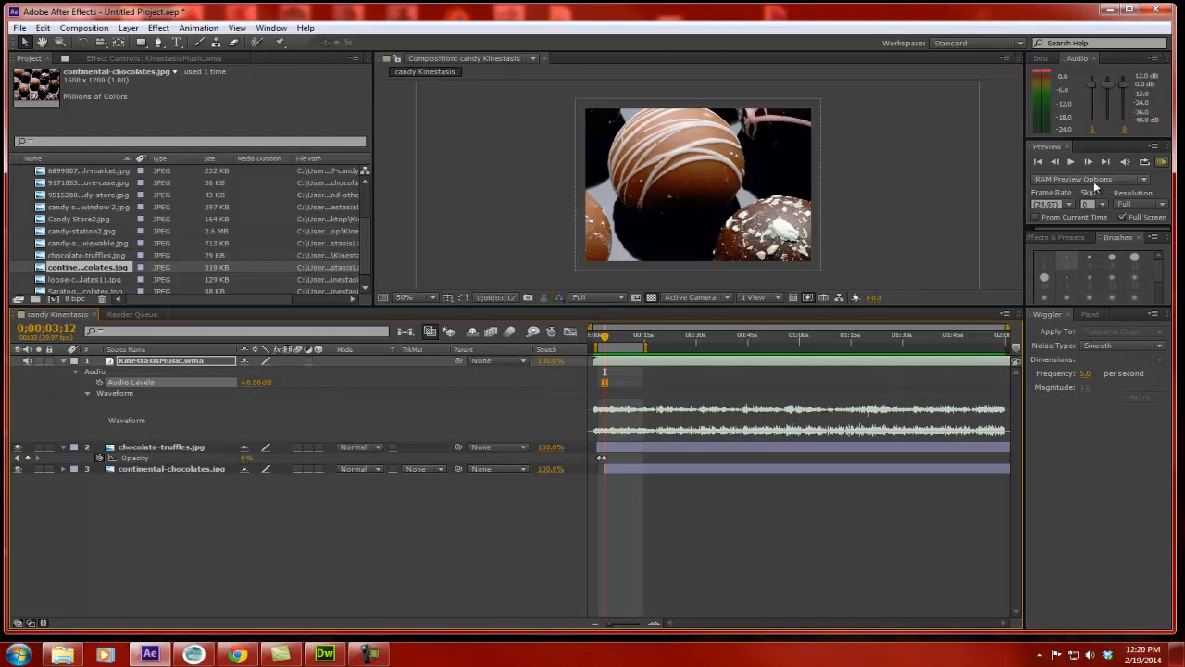
left_click(1161, 163)
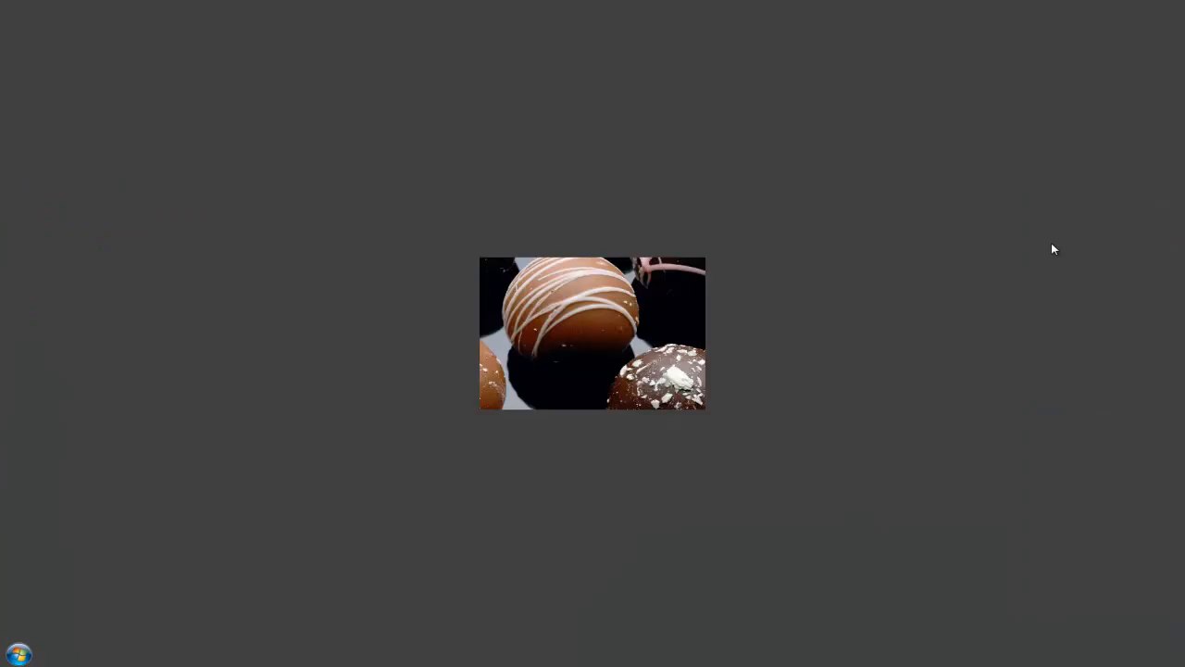
left_click(1052, 249)
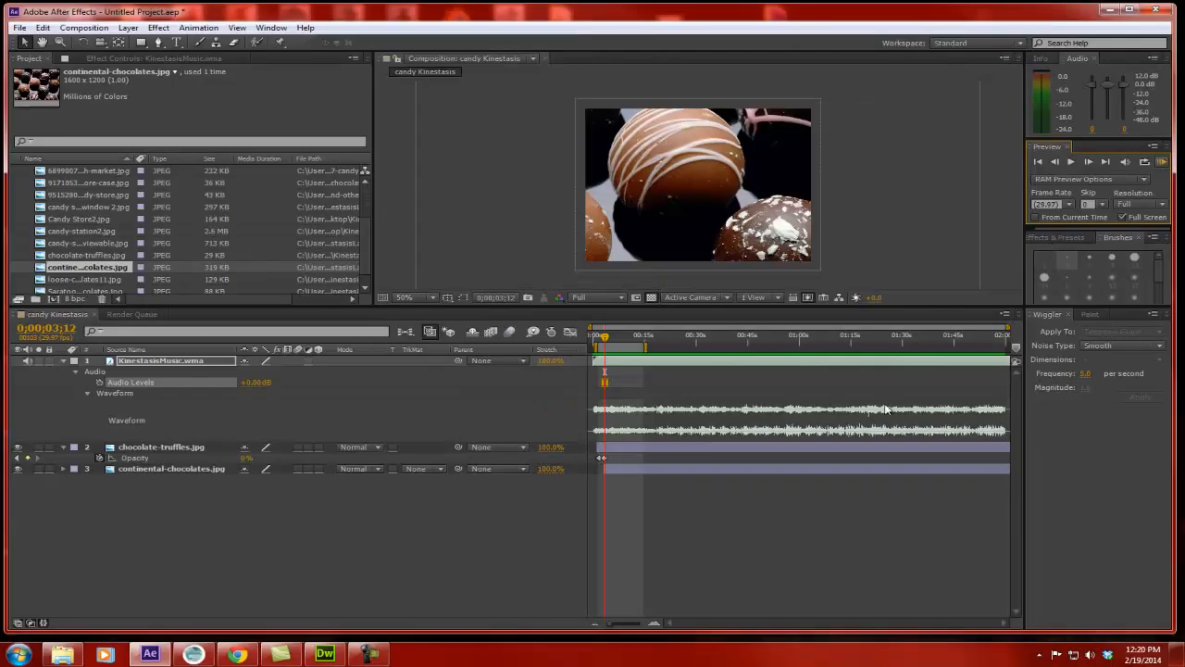
Examine the music waveform for the next beat after the transition and place the time indicator at 0;00;04;28.
mouse_move(606, 340)
left_mouse_down()
mouse_move(635, 340)
mouse_move(600, 341)
mouse_move(624, 343)
left_mouse_up()
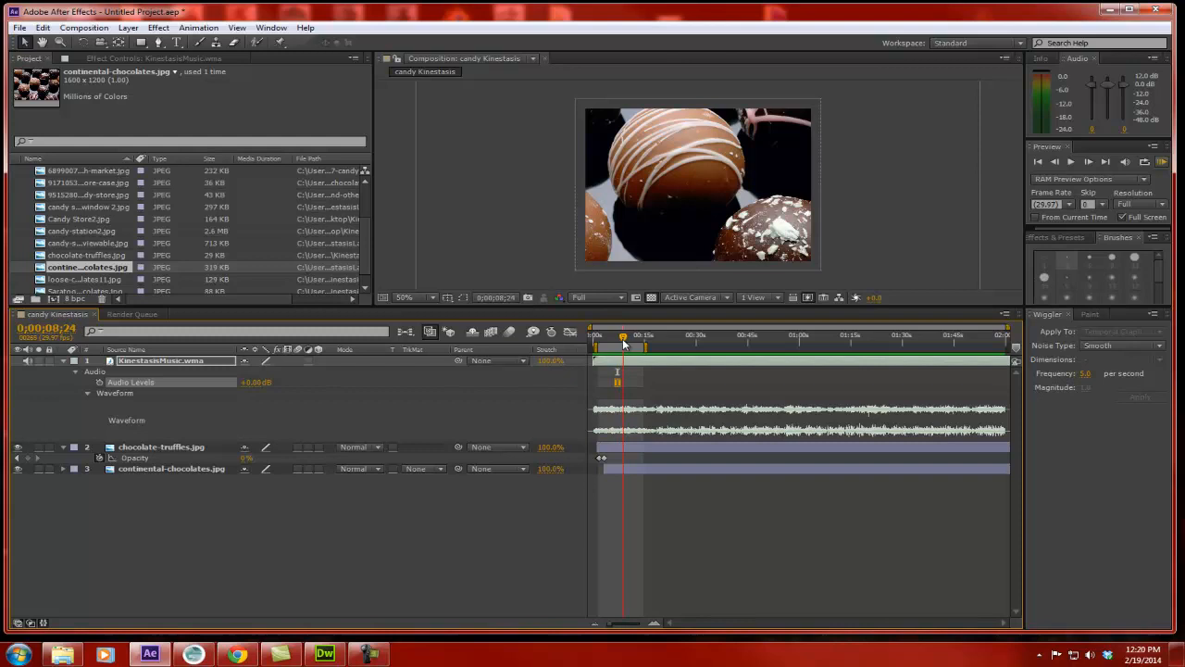
left_click(653, 624)
left_click(654, 623)
left_click(654, 623)
left_click(654, 623)
left_click(654, 623)
left_click(654, 624)
left_click(654, 623)
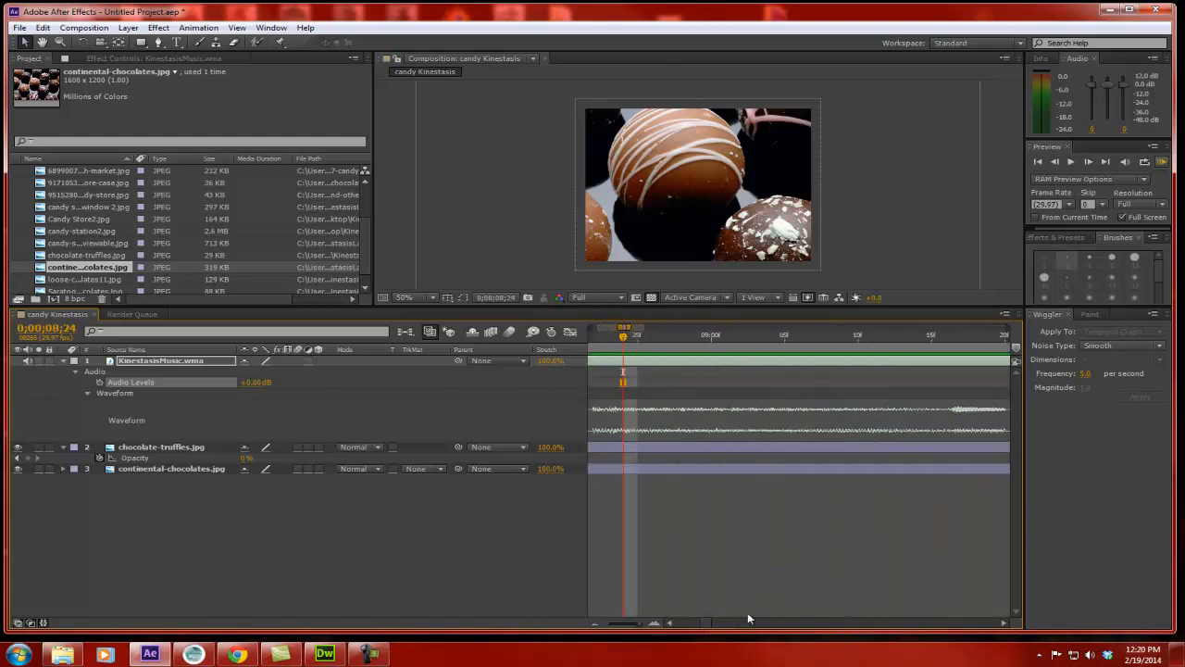
left_click(596, 625)
left_click(595, 624)
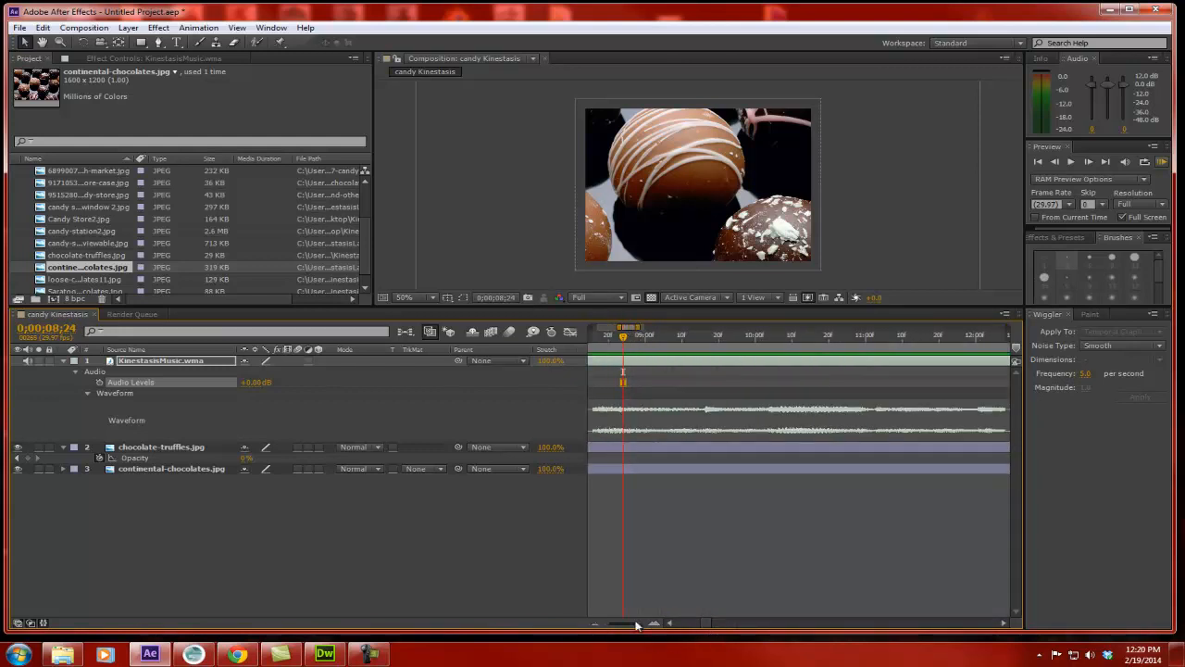
left_click_drag(707, 624, 704, 625)
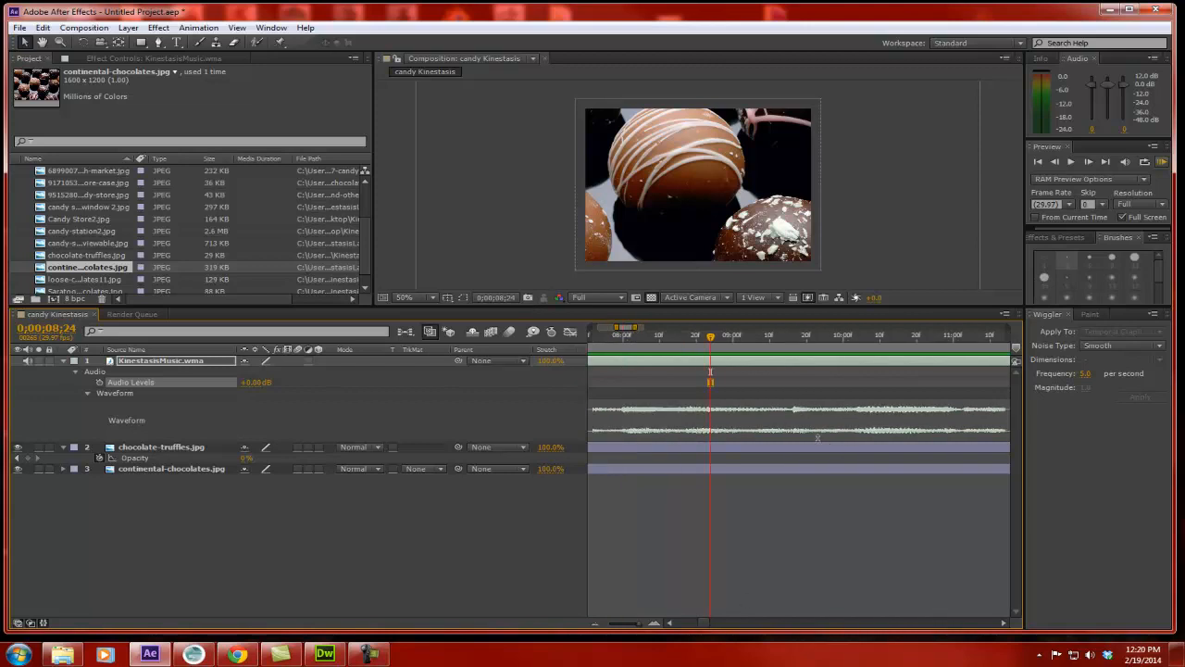
mouse_move(711, 339)
left_mouse_down()
mouse_move(627, 340)
mouse_move(809, 346)
mouse_move(592, 349)
mouse_move(690, 345)
mouse_move(598, 348)
mouse_move(639, 371)
mouse_move(693, 624)
left_mouse_up()
left_click_drag(879, 340, 658, 340)
left_click(593, 624)
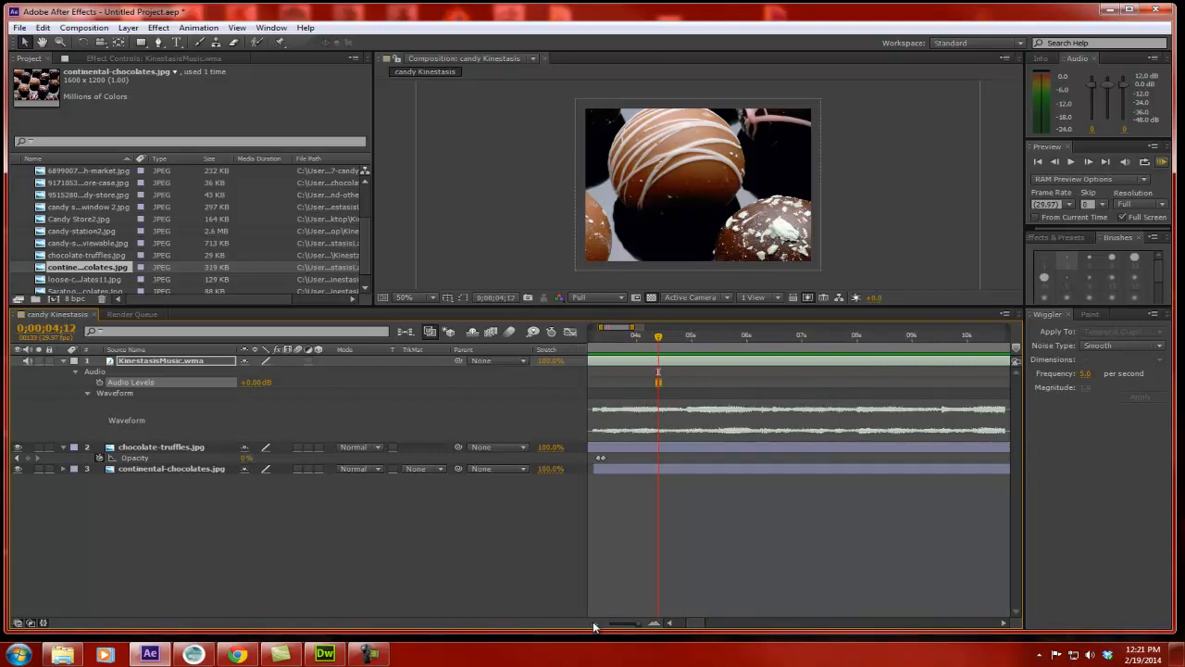
left_click_drag(661, 339, 690, 350)
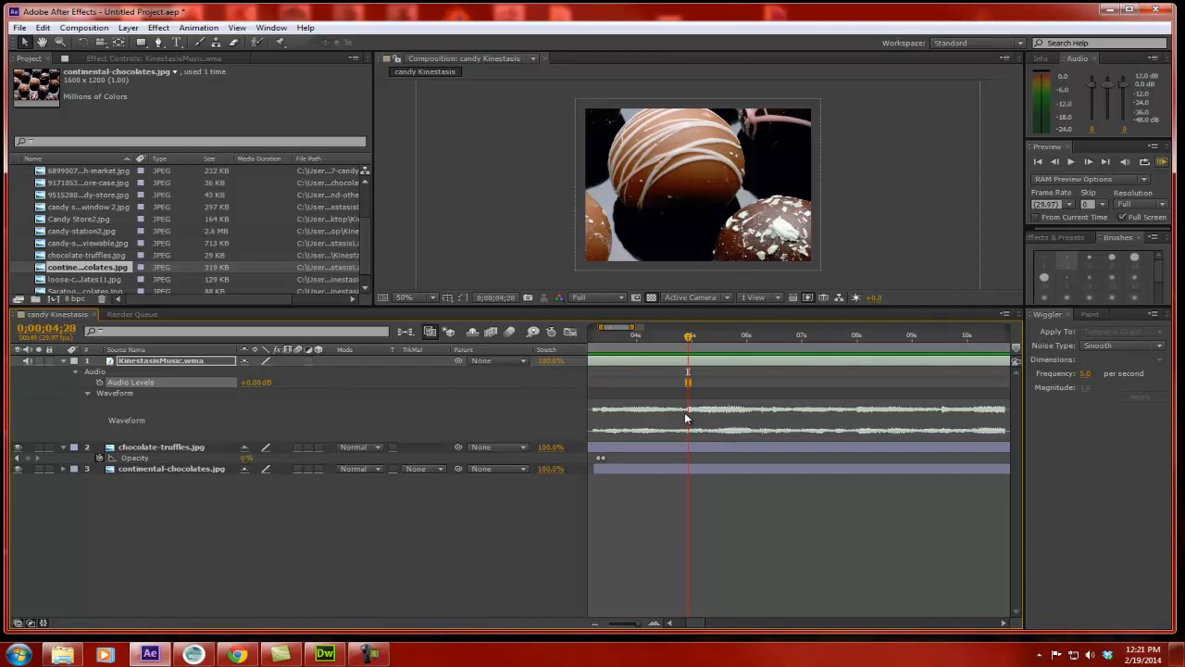
Fade out continental-chocolates.jpg with Opacity keyframes of 100% at 0;00;04;25 and 0% at 0;00;04;28.
left_click(150, 470)
key("t")
left_click(100, 480)
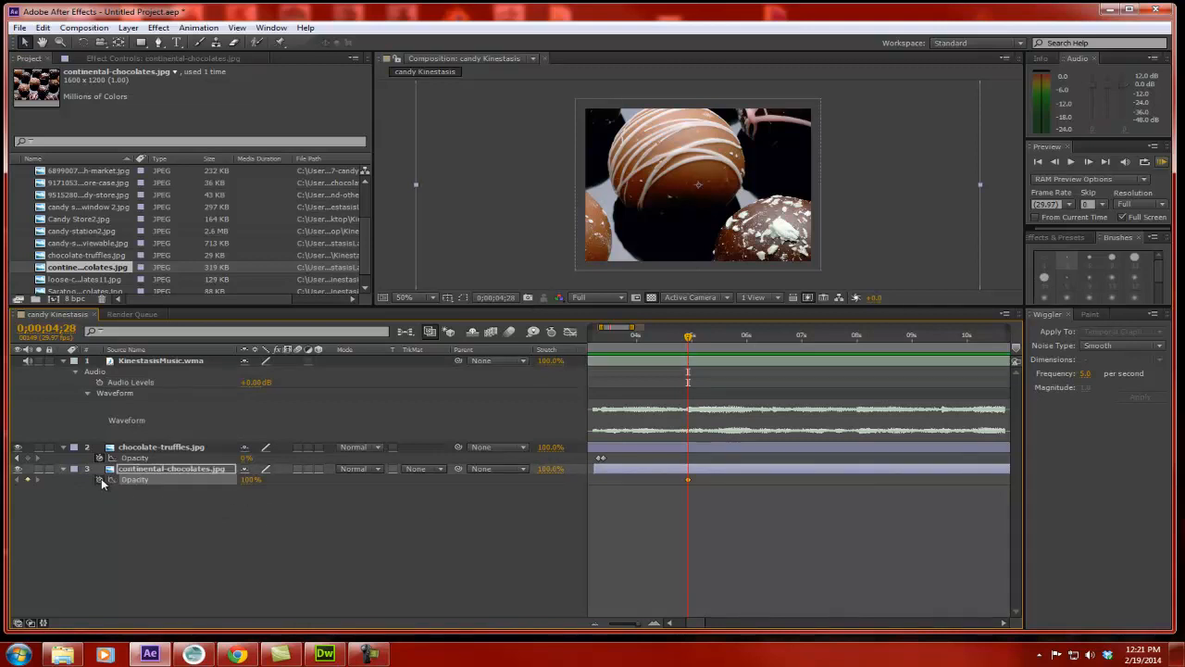
left_click(1056, 162)
left_click(1056, 162)
left_click(1057, 162)
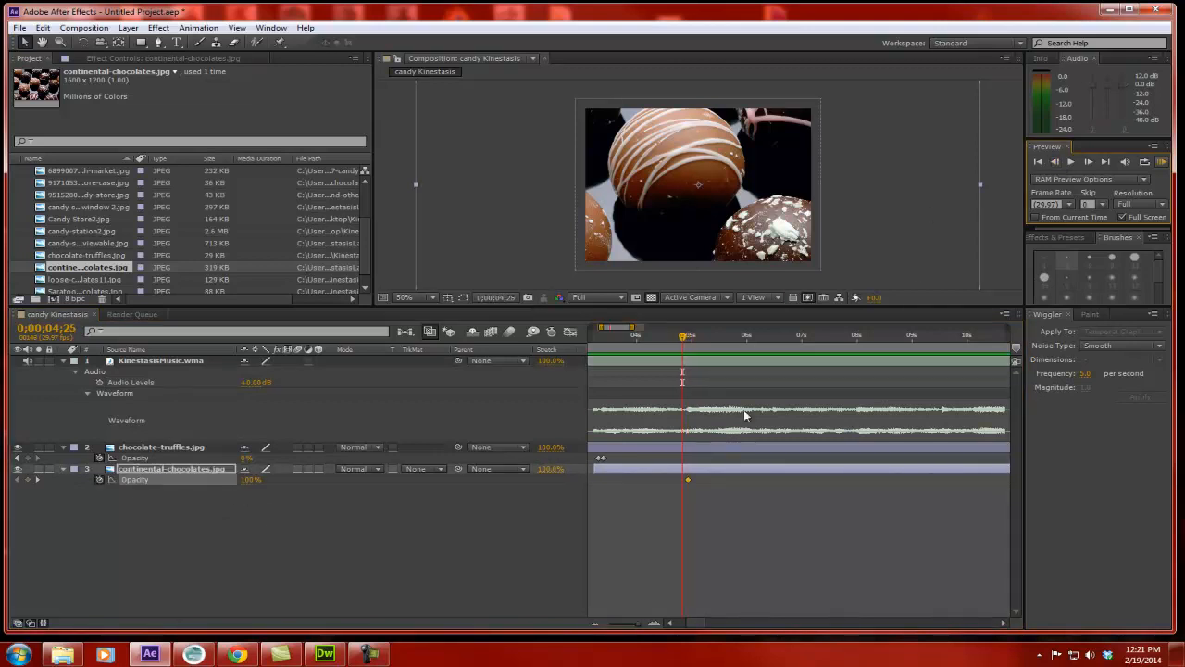
left_click(31, 480)
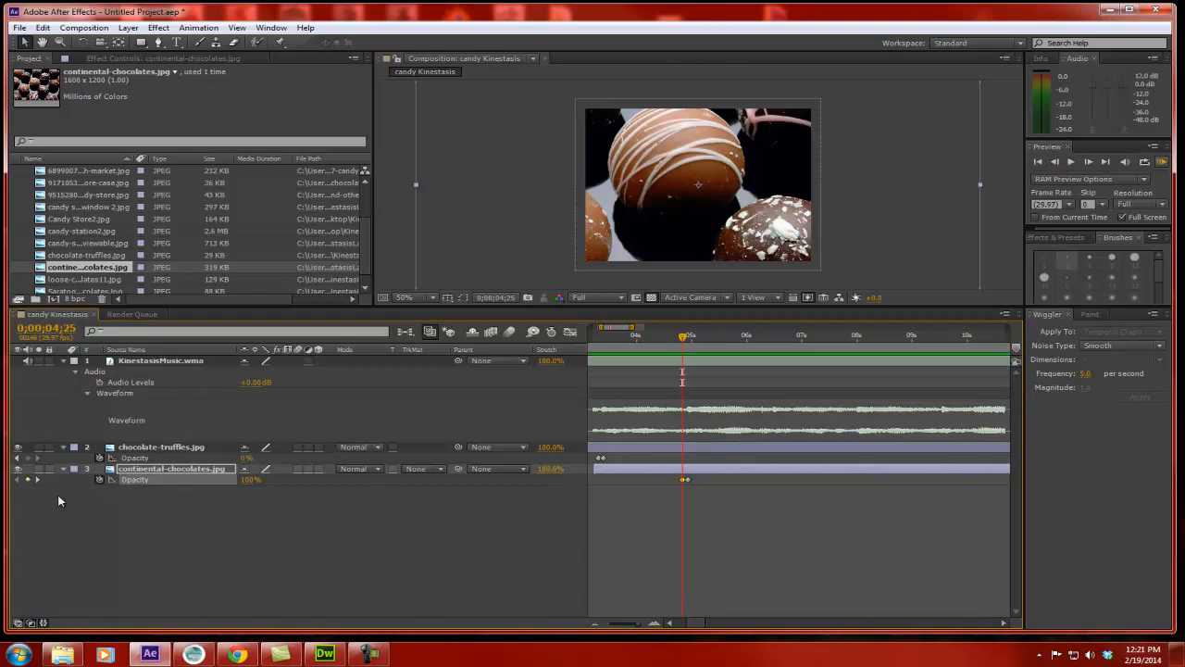
double_click(689, 477)
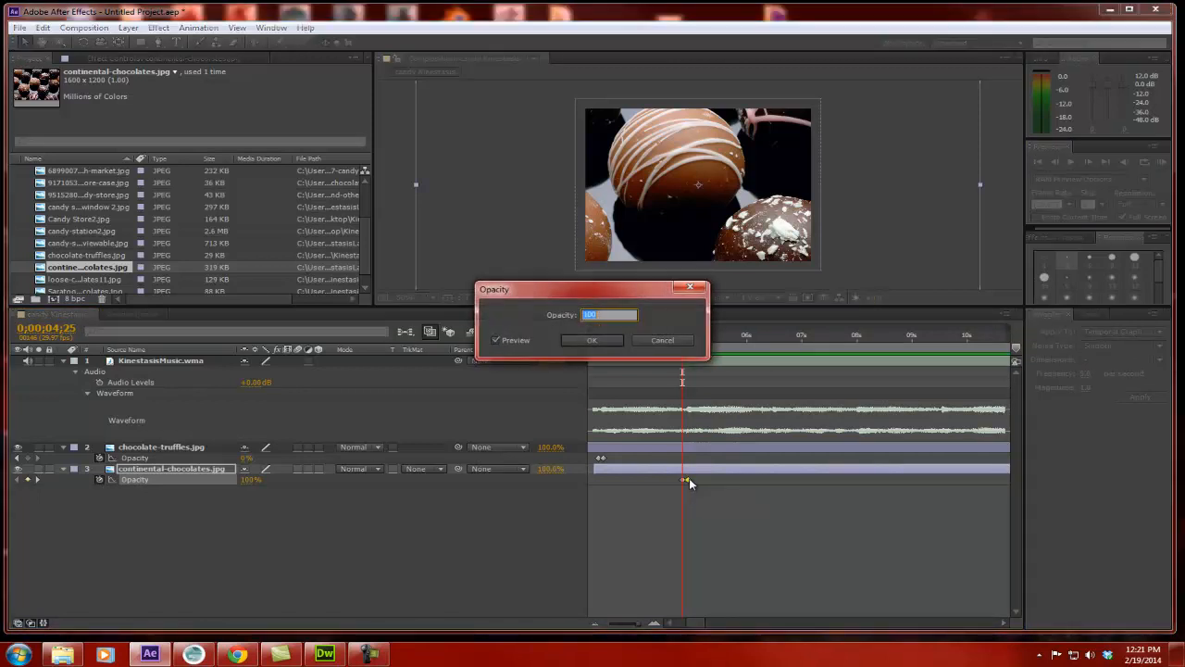
left_click(614, 341)
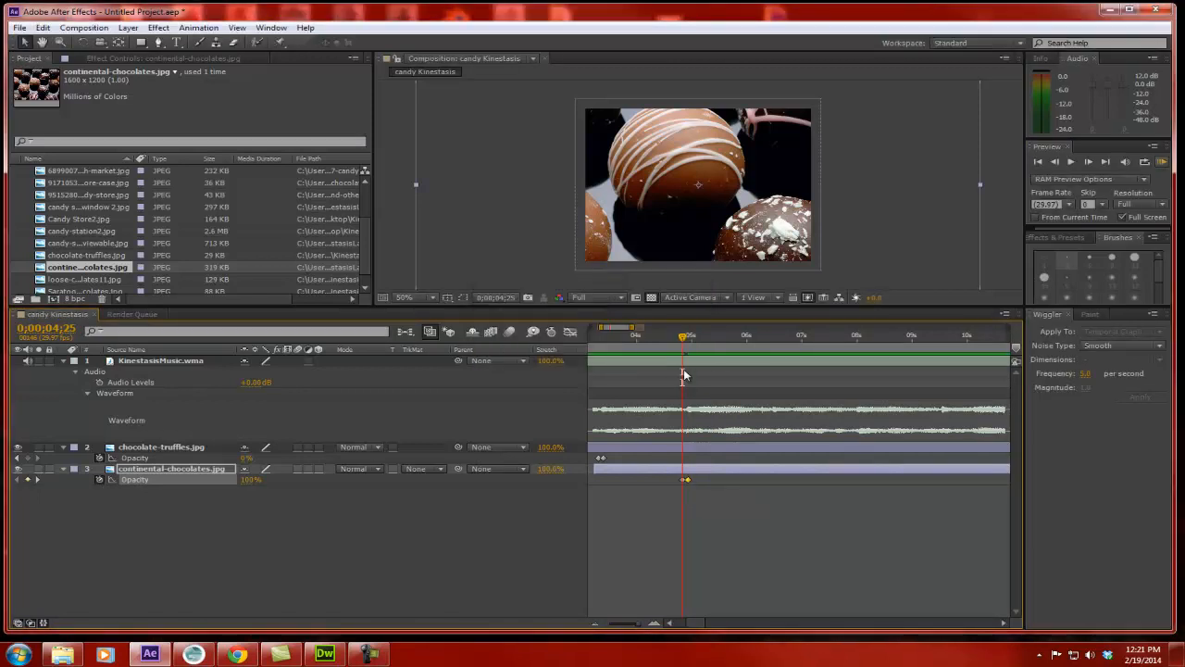
Place loose-chocolates11.jpg below continental-chocolates.jpg, starting at about 0;00;04;22, and show its Scale property at 0;00;04;29.
scroll(77, 276, "down", 1)
left_click(78, 269)
left_click_drag(79, 276, 817, 536)
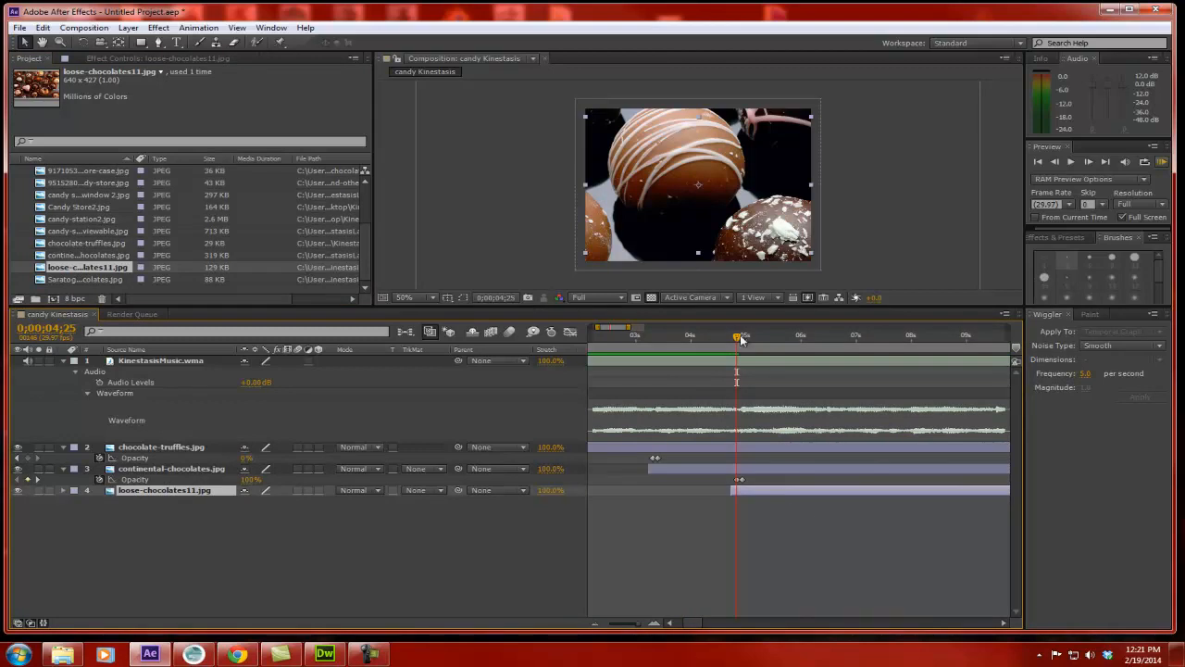
left_click_drag(740, 339, 748, 341)
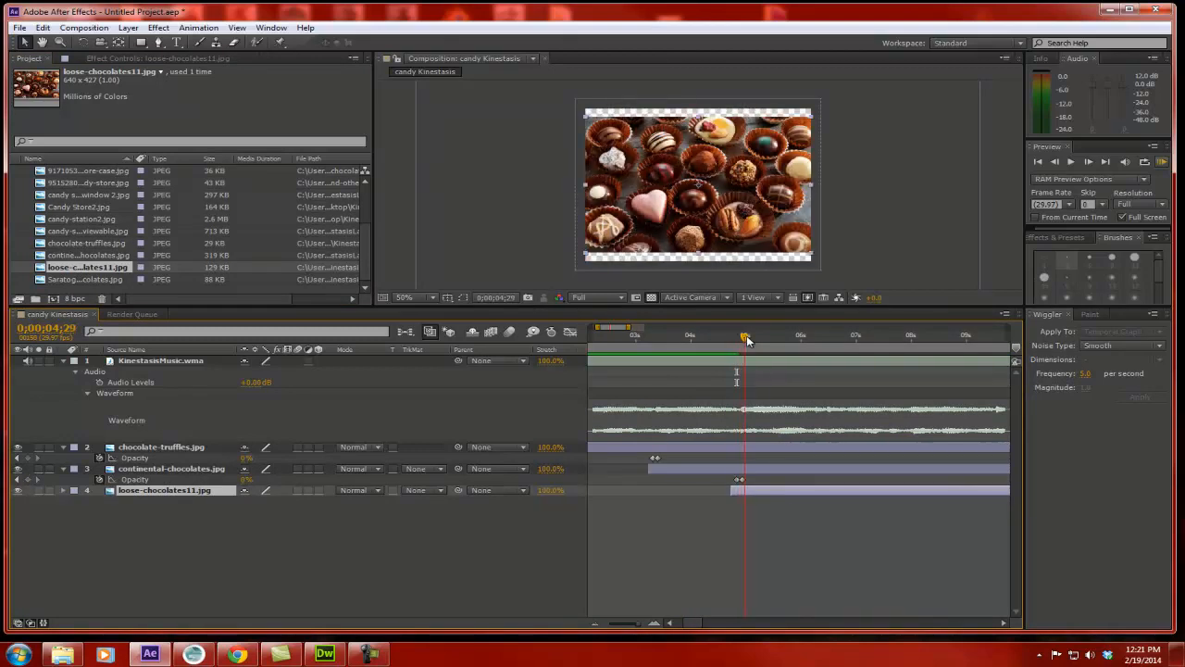
key("s")
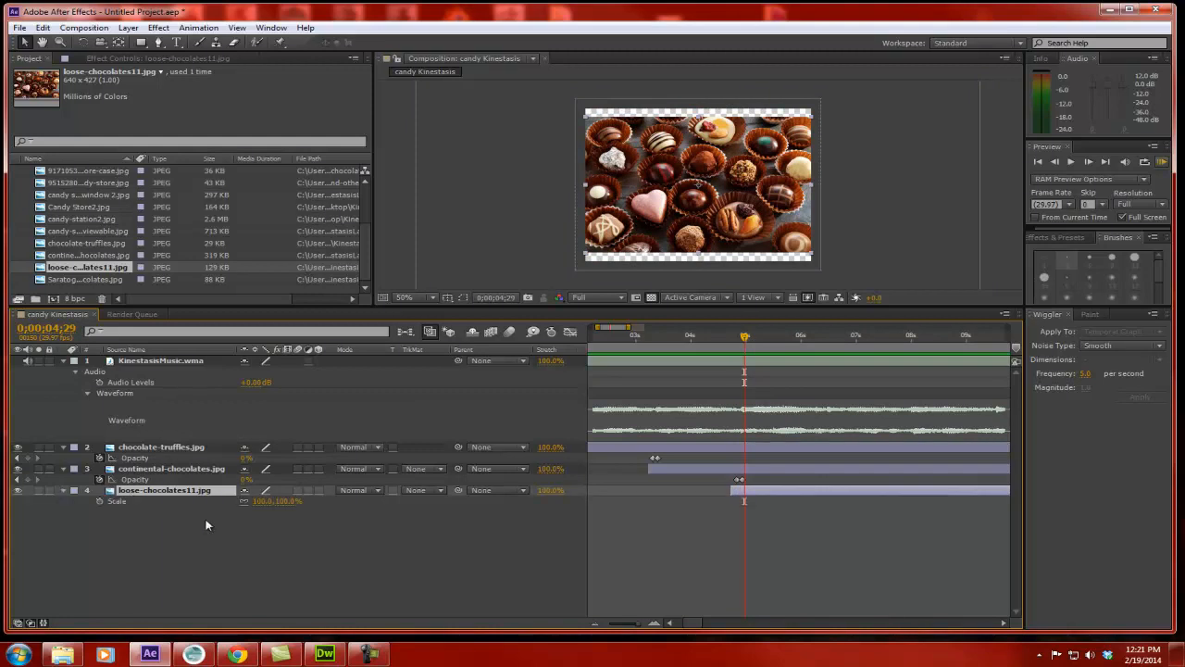
Scale loose-chocolates11.jpg to 125% so it fills the frame and shorten the work area to end at about 7.5 seconds.
left_click_drag(263, 505, 282, 504)
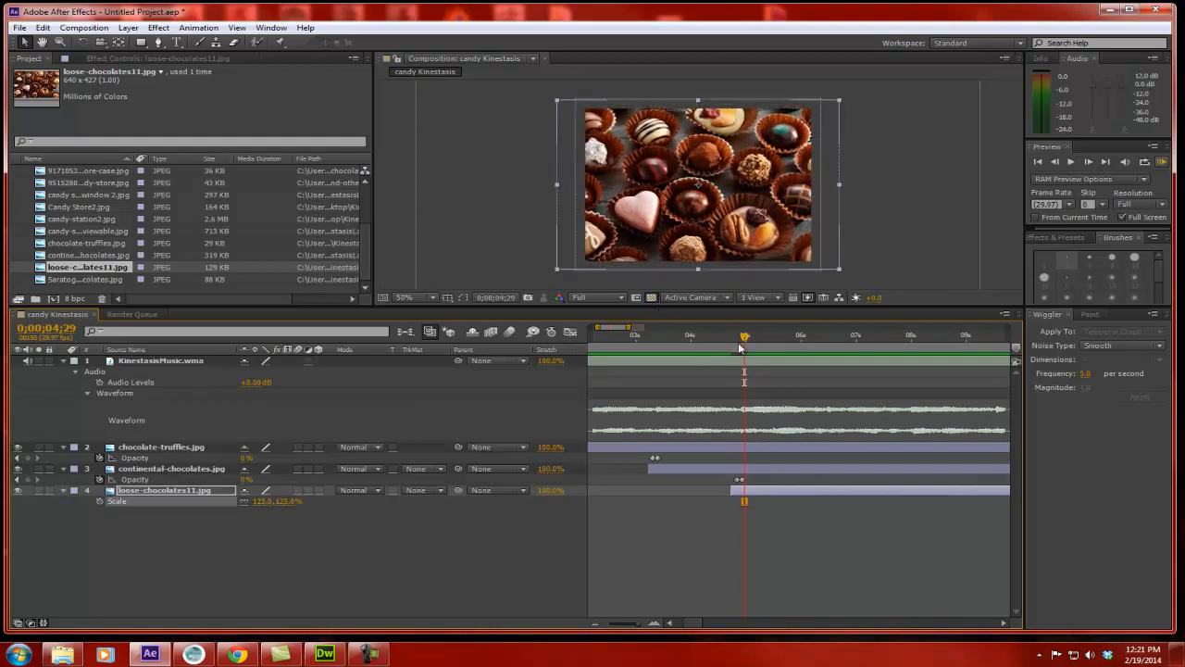
left_click_drag(745, 339, 651, 348)
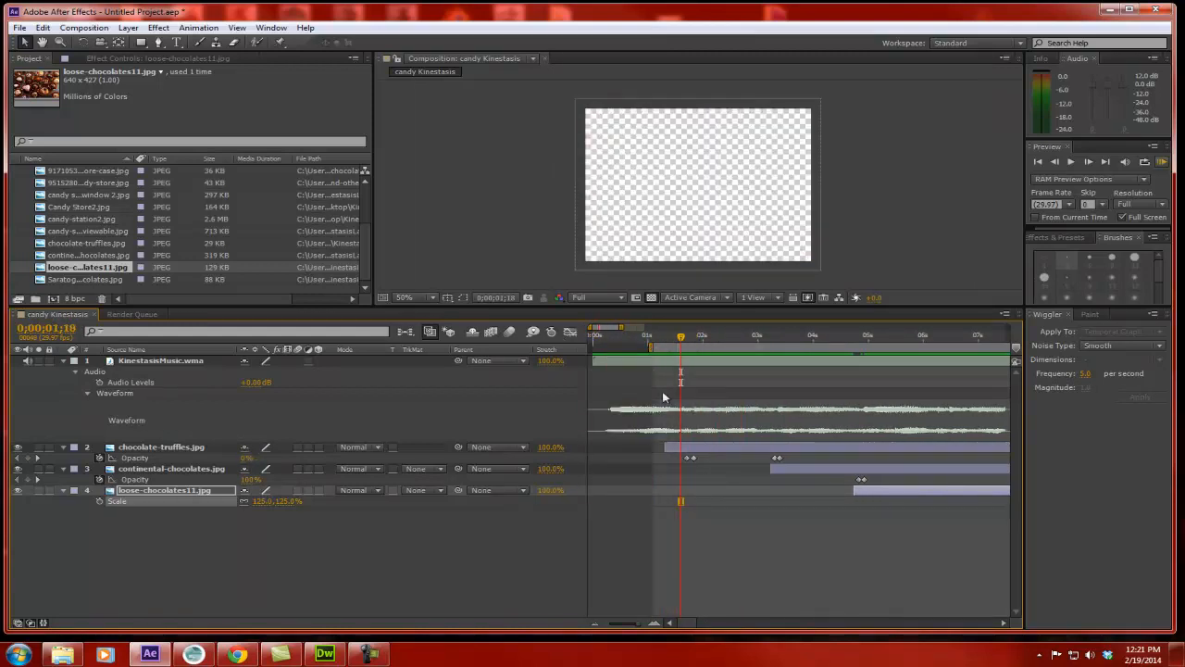
left_click_drag(636, 623, 625, 623)
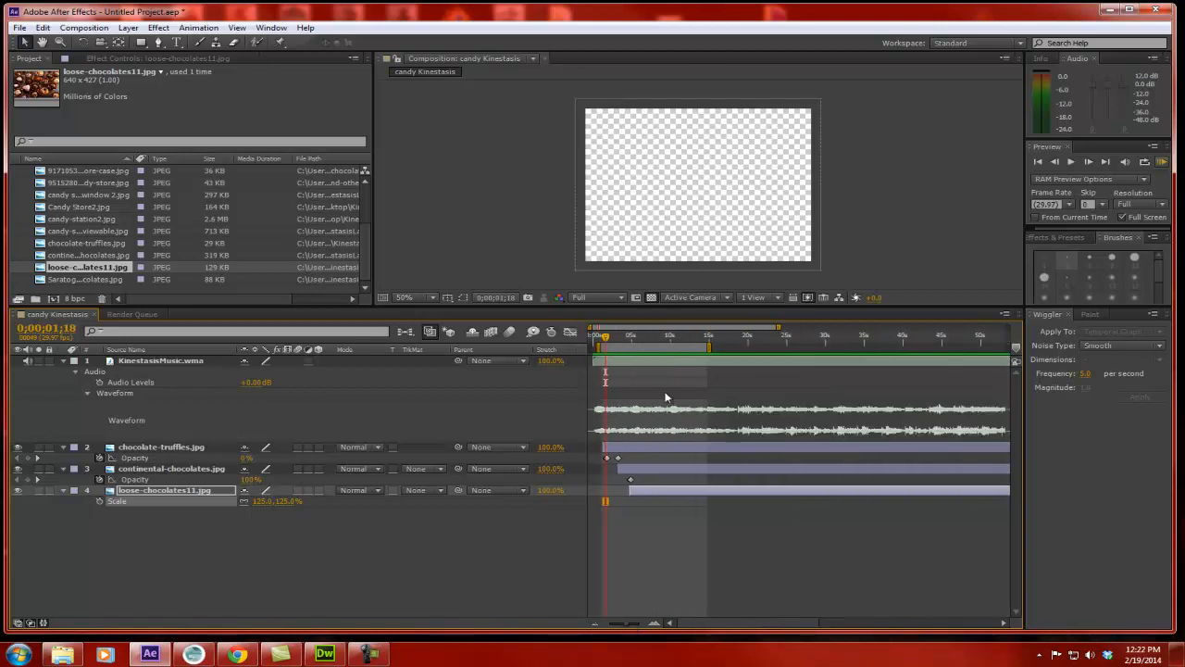
left_click_drag(604, 341, 653, 346)
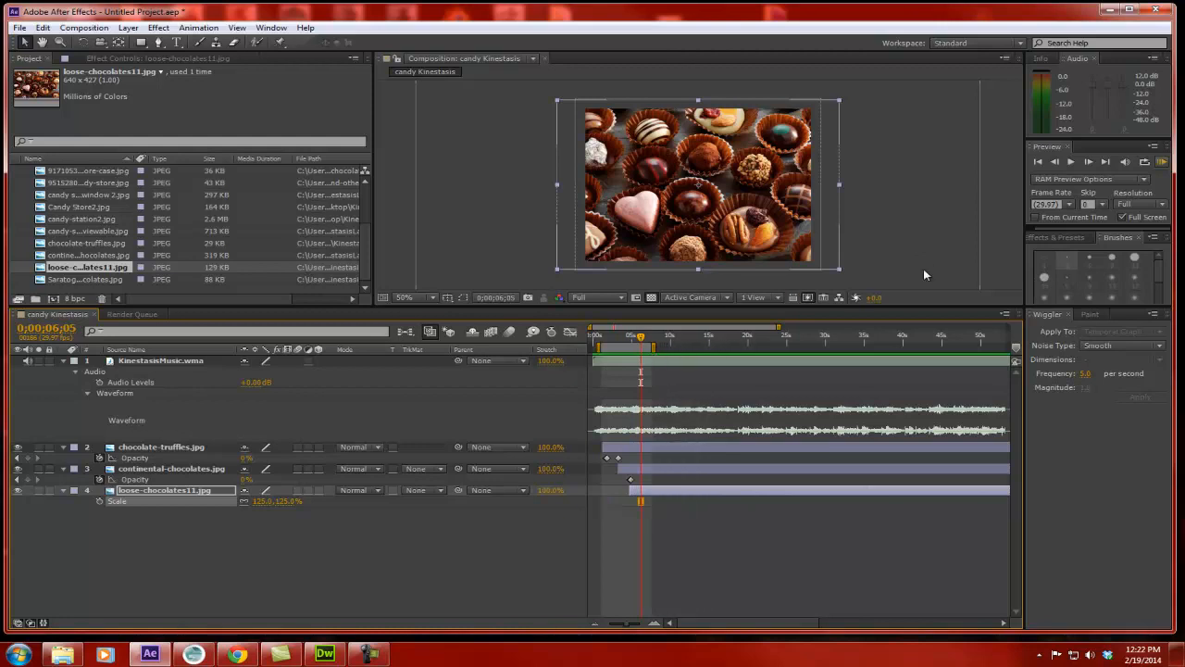
Play the work area twice as a full-screen RAM preview to check the image changes against the music.
left_click(1162, 162)
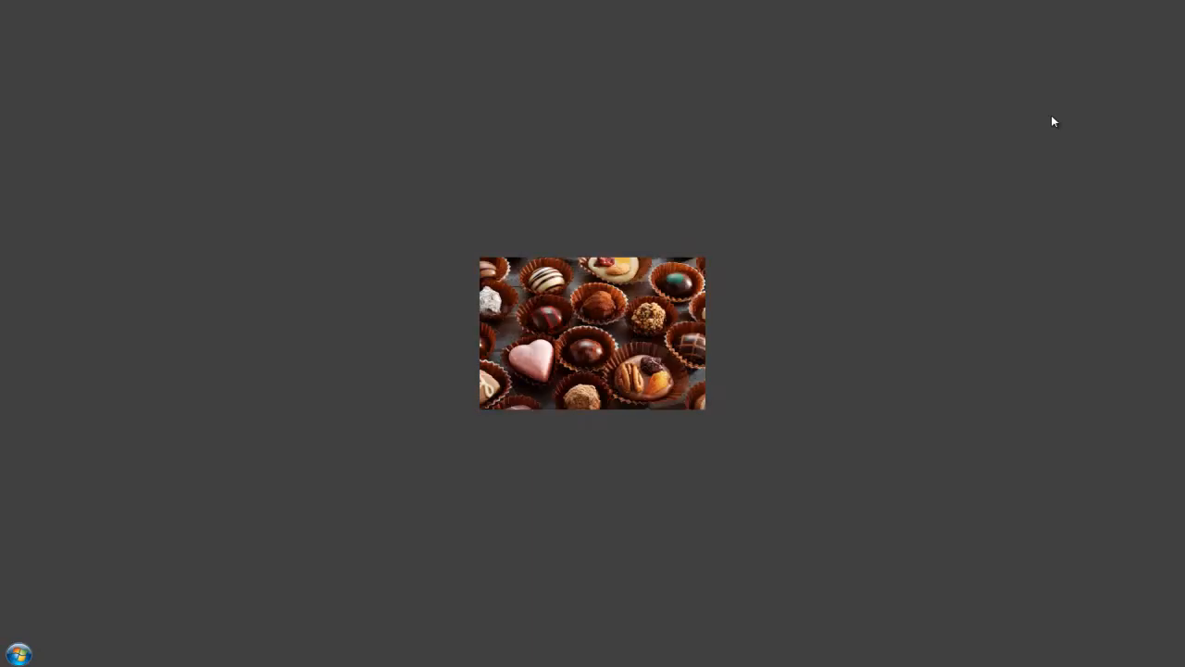
left_click(966, 287)
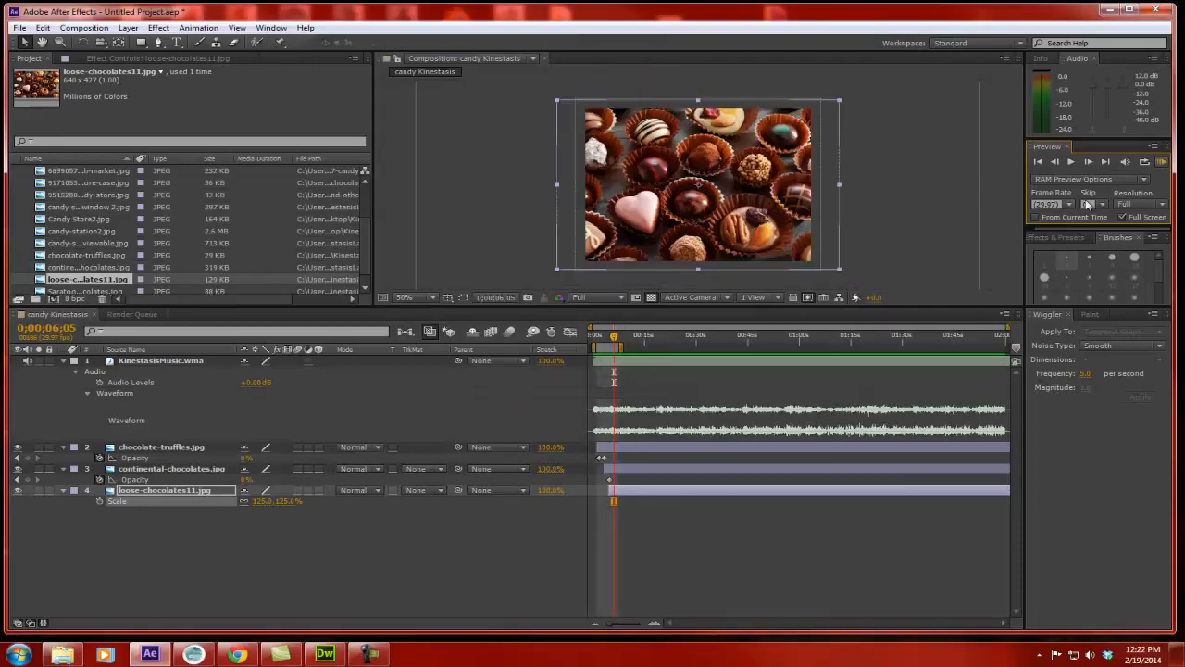
left_click(1161, 162)
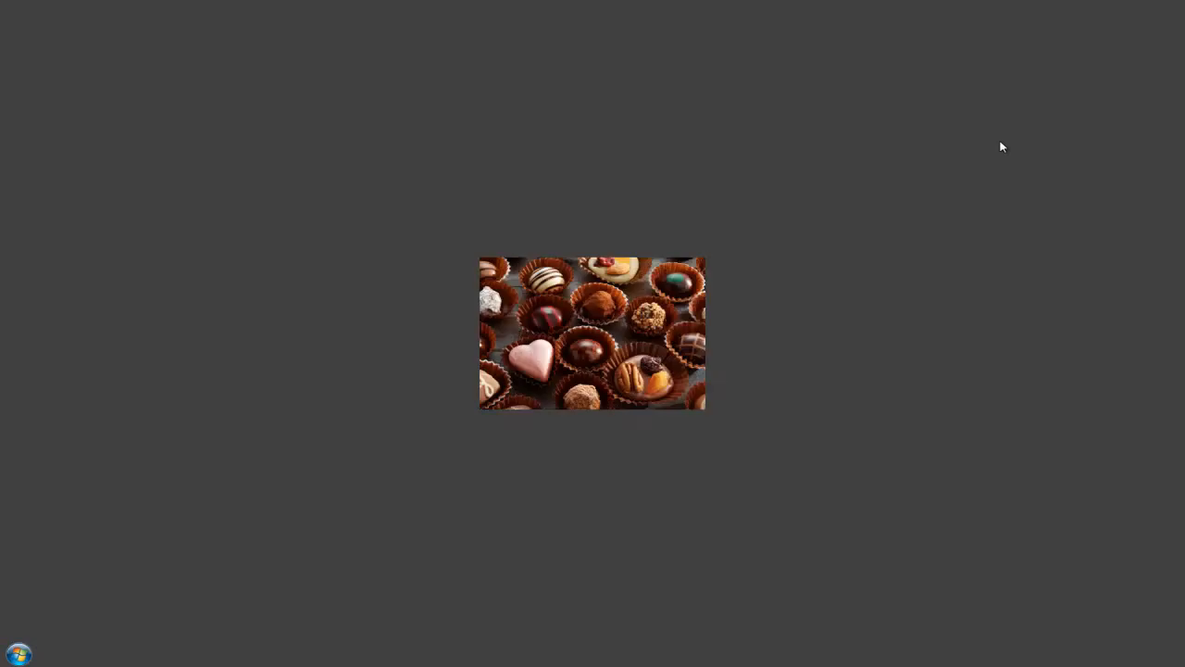
key("Escape")
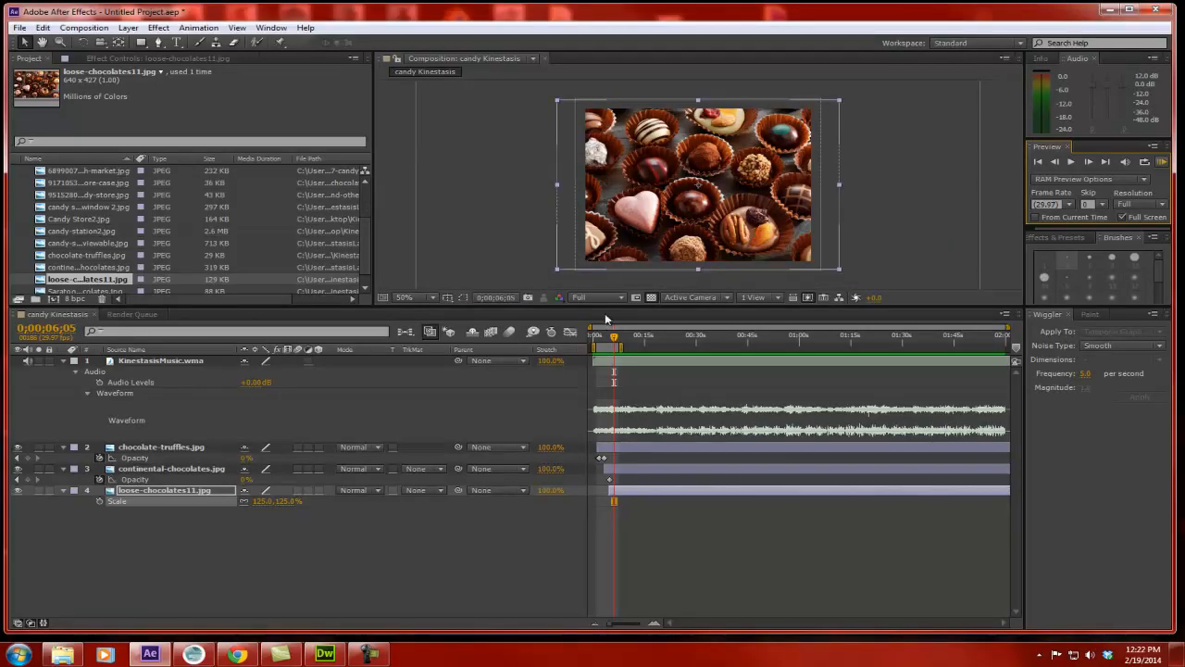
Animate the Scale of chocolate-truffles.jpg with keyframes of 135% at 0;00;01;07 and 142% at 0;00;02;26.
mouse_move(615, 339)
left_mouse_down()
mouse_move(591, 345)
mouse_move(597, 353)
left_mouse_up()
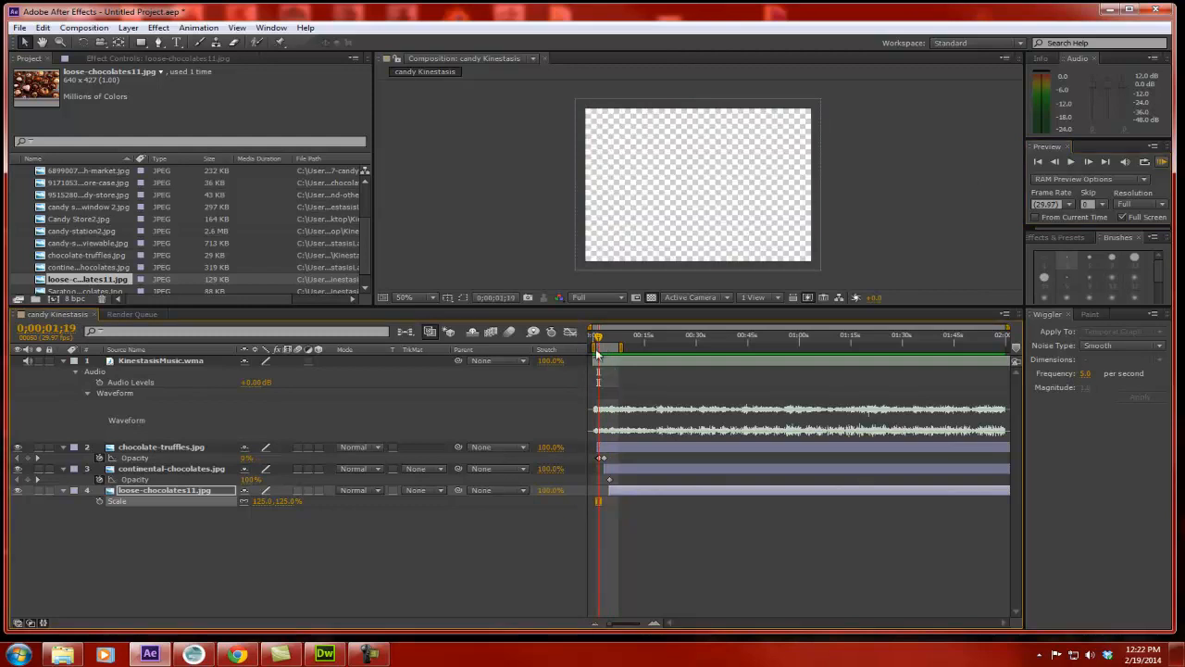
left_click(160, 448)
key("a")
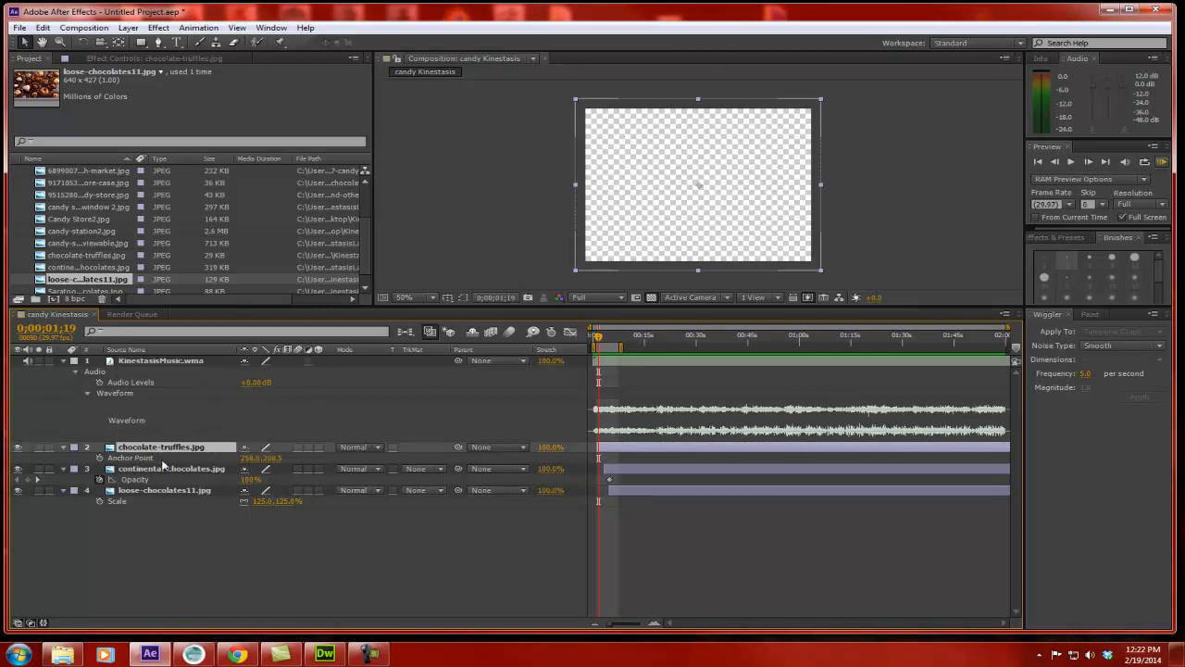
left_click(602, 340)
left_click_drag(600, 339, 599, 339)
key("s")
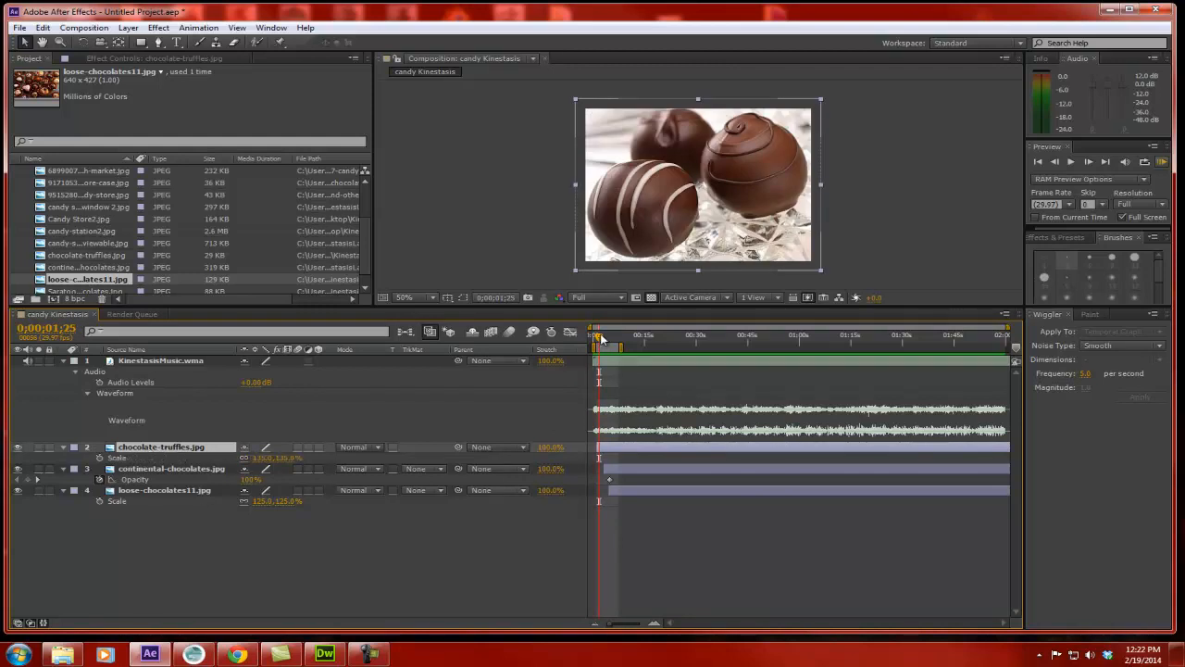
left_click_drag(602, 339, 599, 339)
left_click(99, 457)
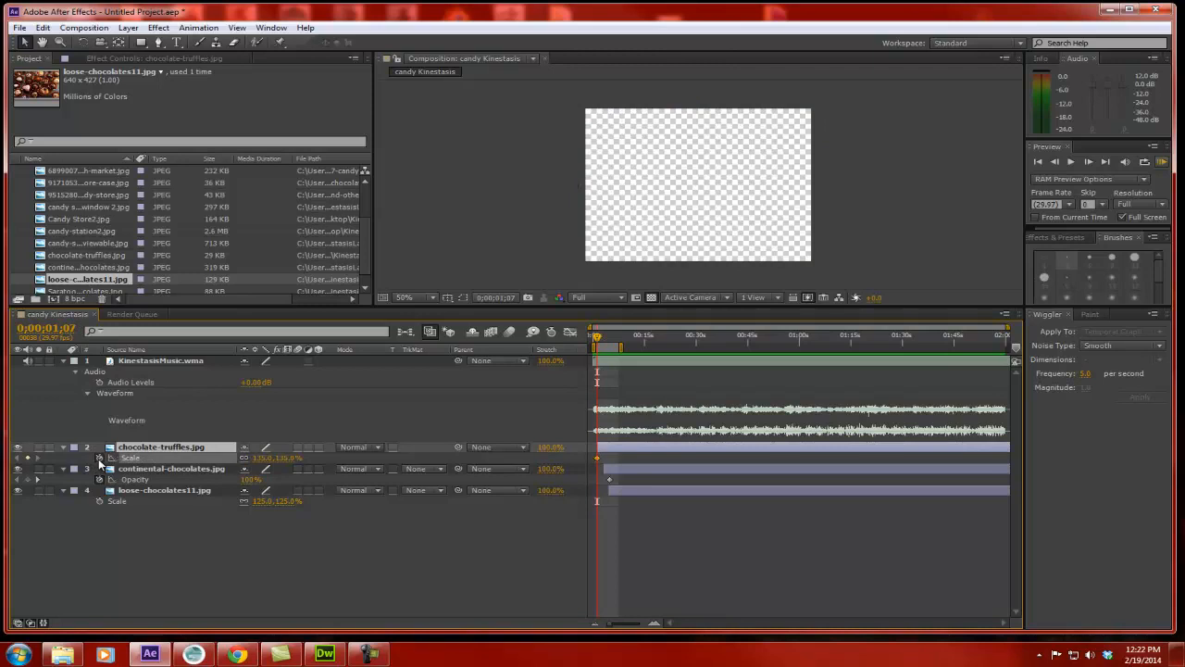
left_click_drag(598, 339, 604, 338)
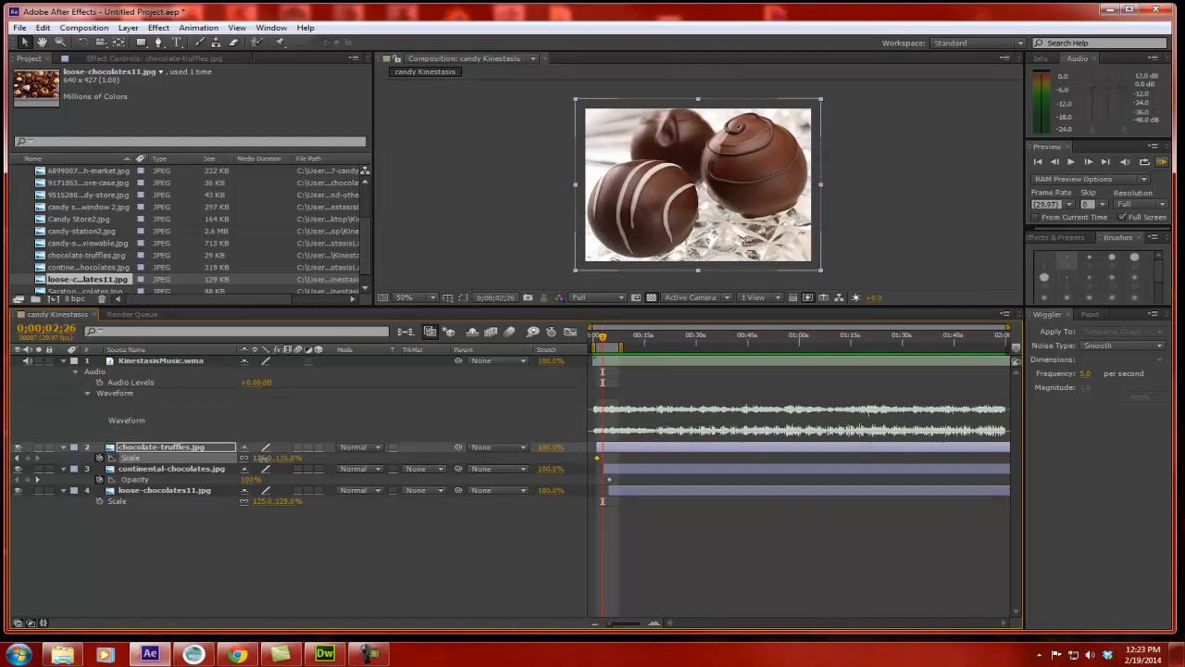
left_click_drag(264, 458, 267, 458)
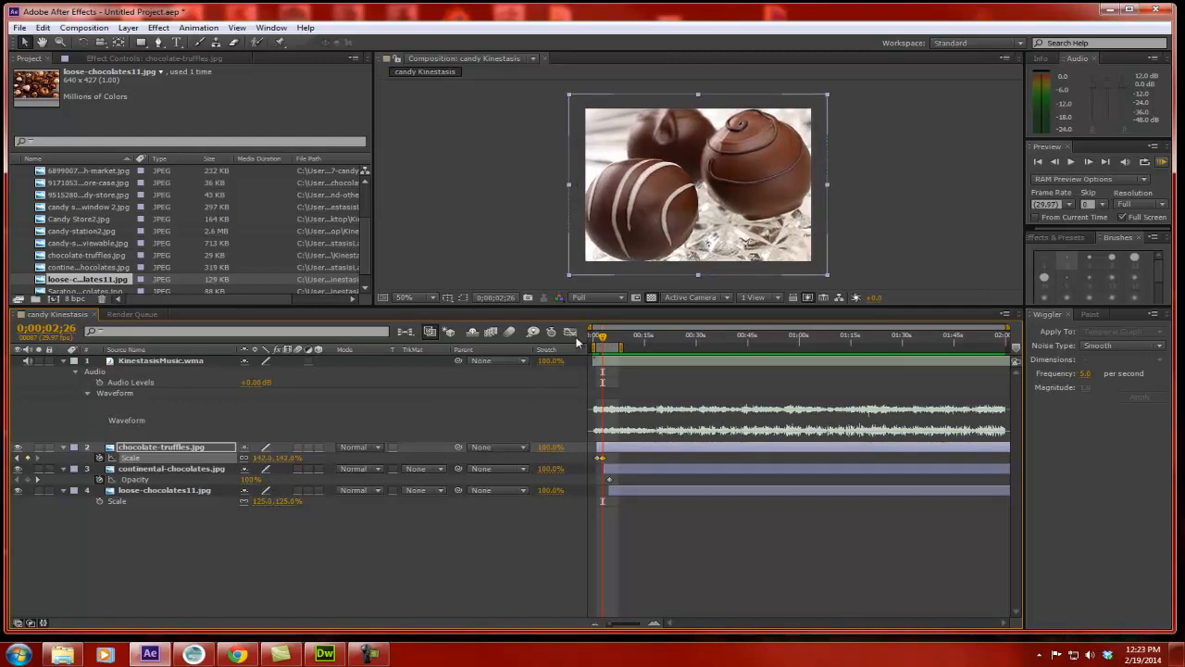
Animate the Anchor Point of continental-chocolates.jpg with keyframes of 800, 600 at 0;00;03;14 and 853, 684 at 0;00;04;21.
left_click_drag(603, 341, 607, 339)
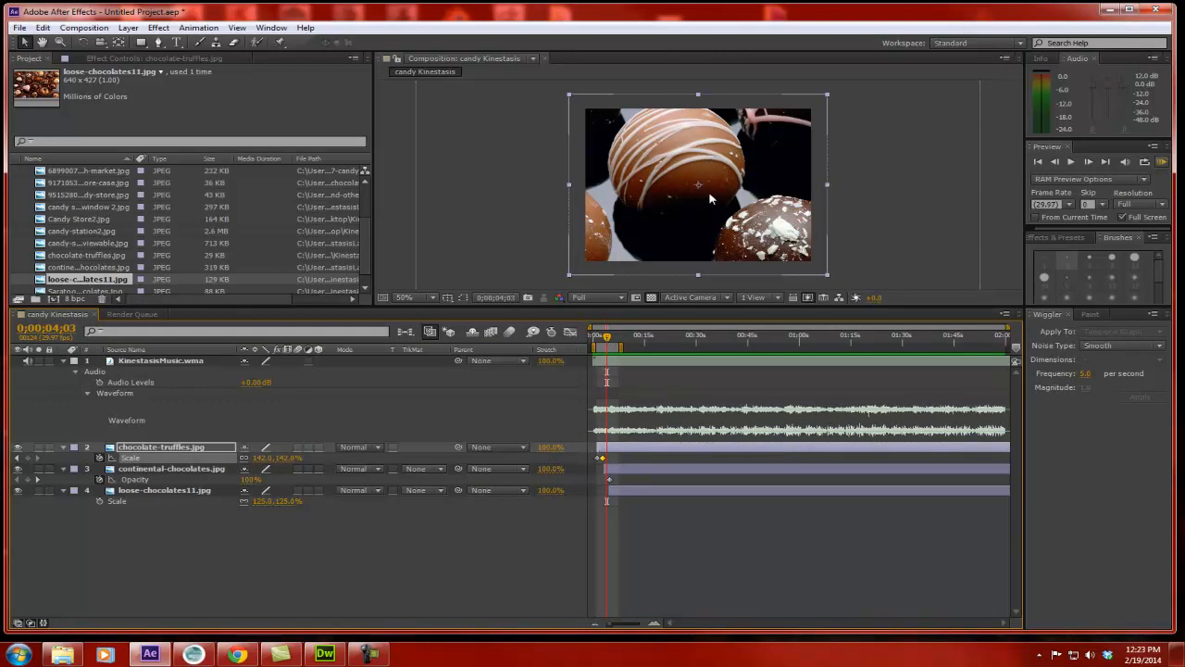
left_click(149, 470)
key("a")
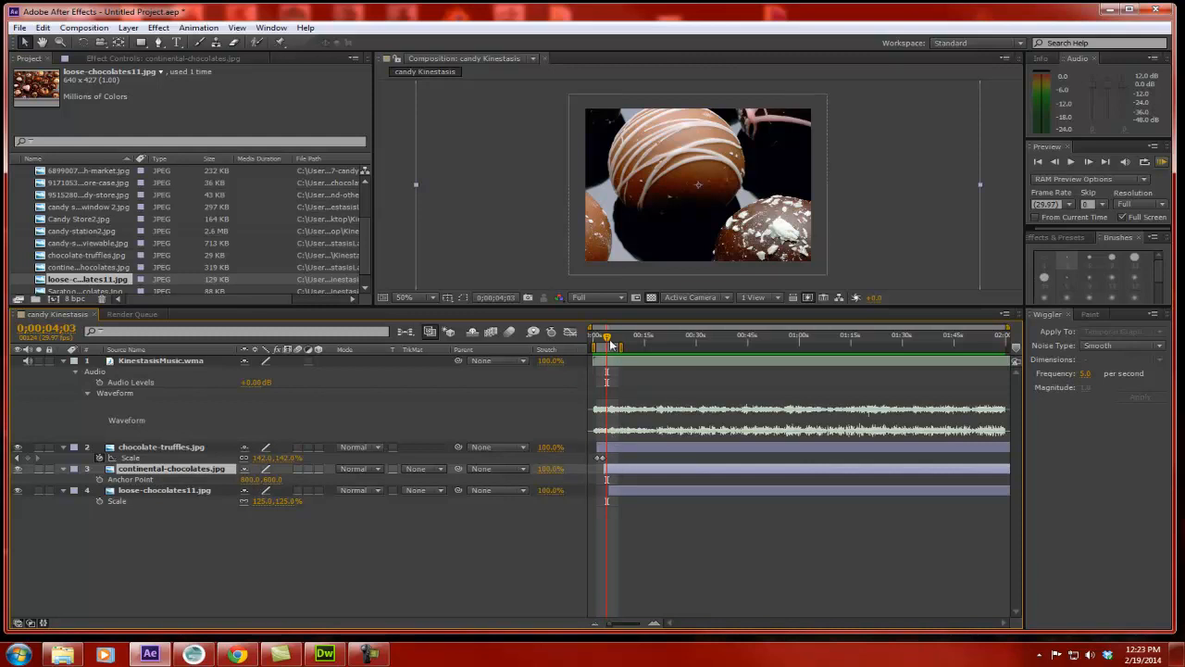
left_click_drag(608, 341, 604, 340)
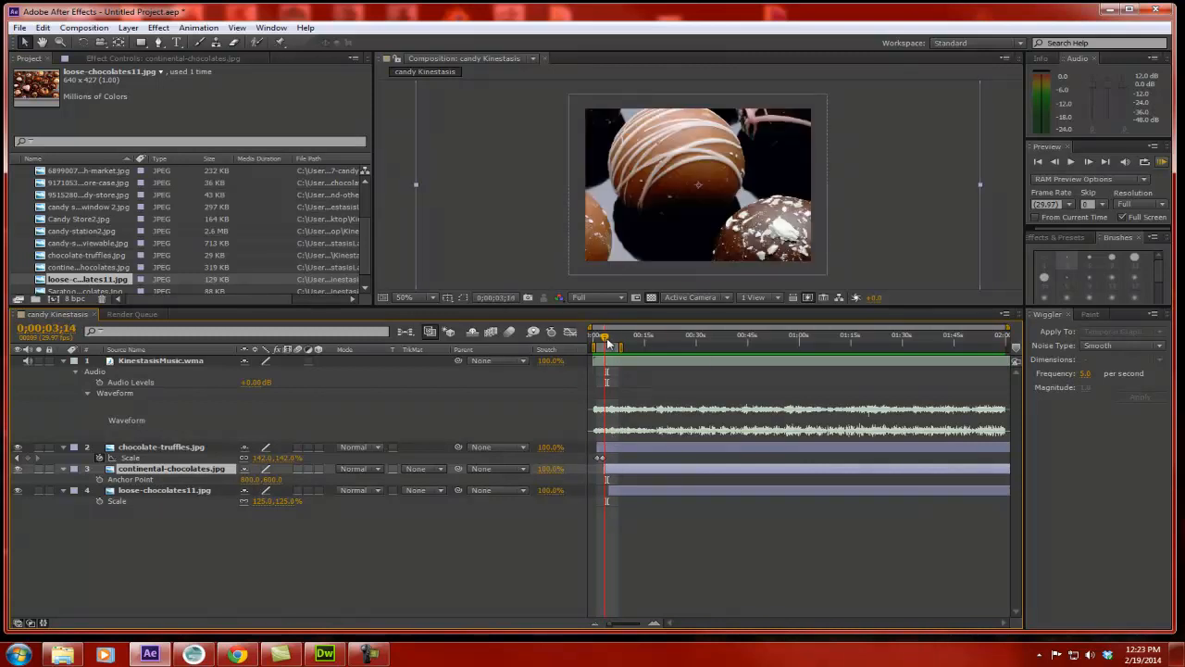
key("alt+shift+a")
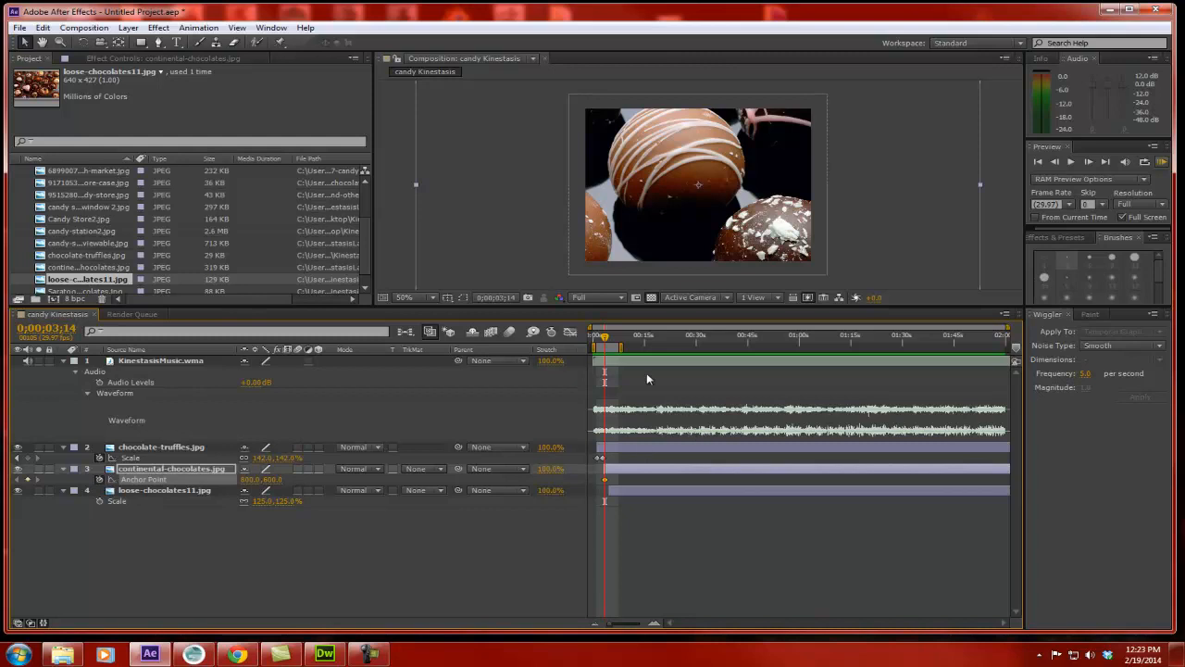
left_click_drag(604, 339, 608, 339)
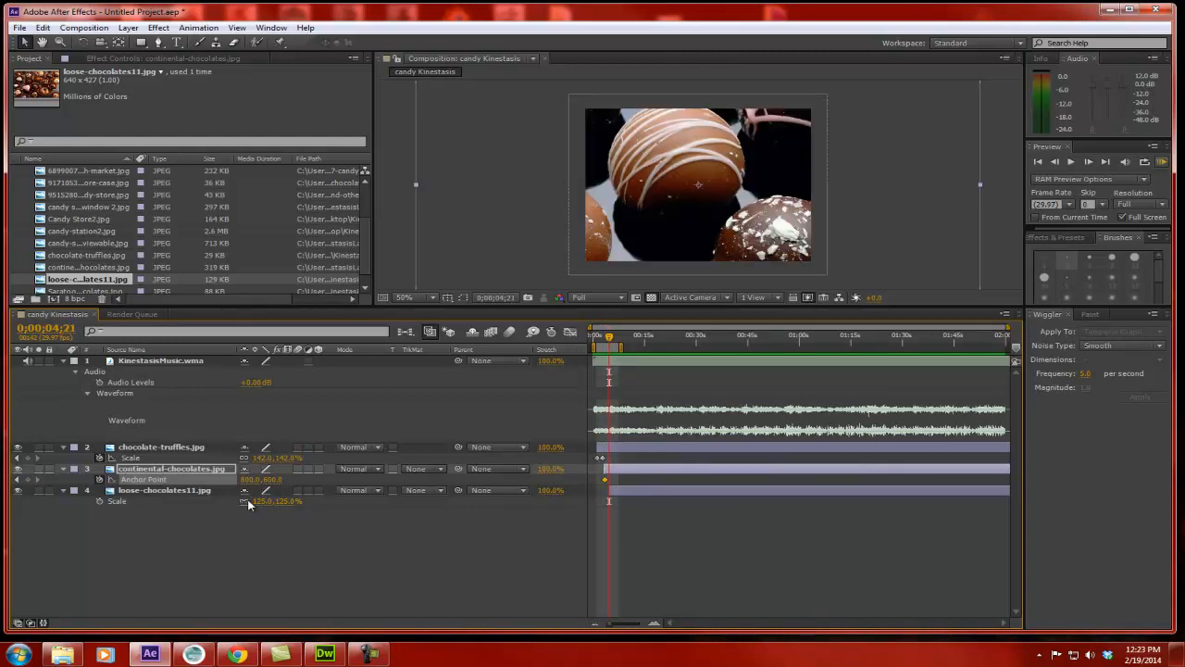
left_click_drag(252, 480, 324, 492)
Start a RAM preview of the new Scale and Anchor Point animation, then stop it.
left_click_drag(610, 339, 602, 340)
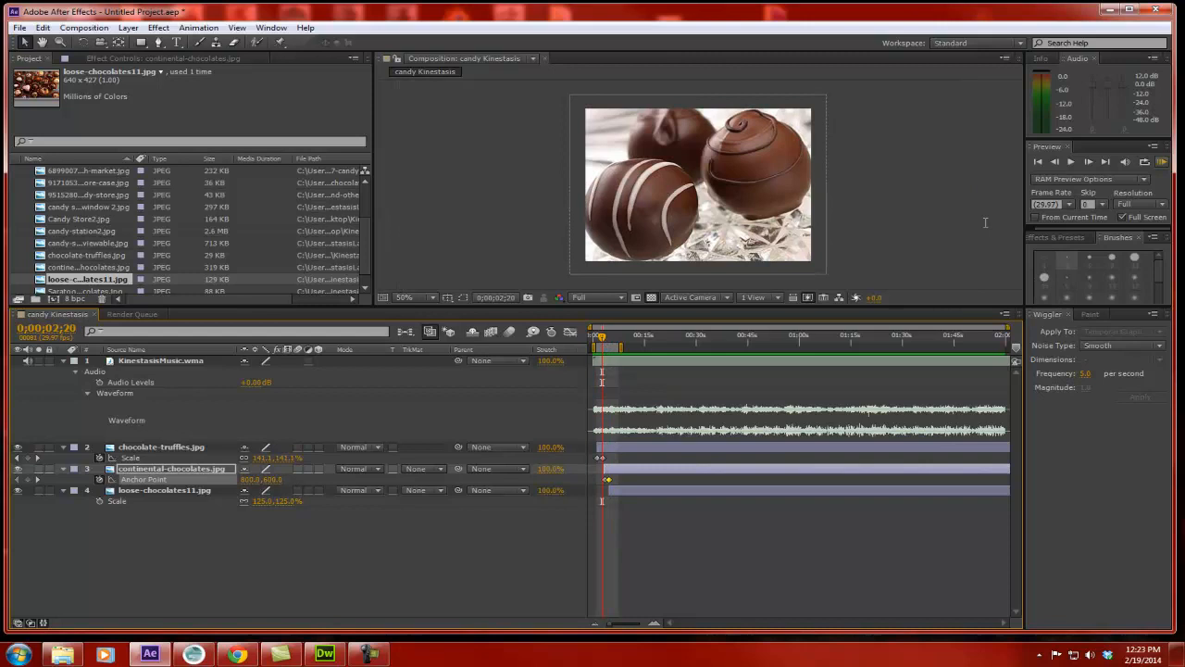
left_click(1164, 163)
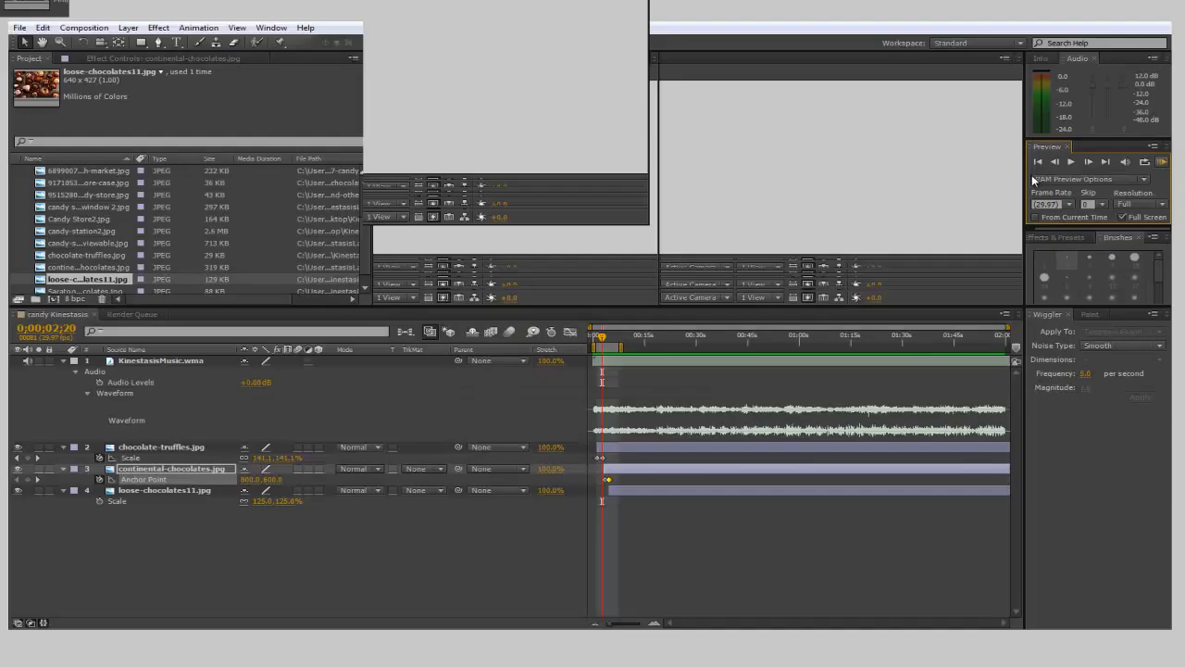
left_click(1034, 182)
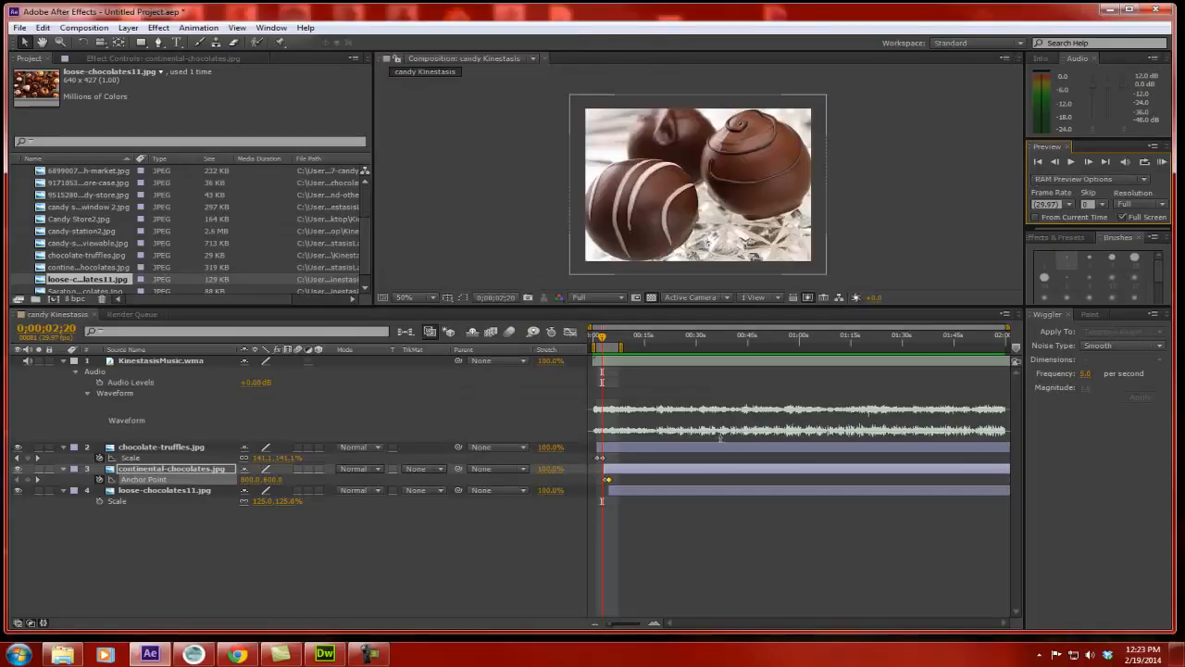
Move the first Anchor Point keyframe of continental-chocolates.jpg and the first Scale keyframe of chocolate-truffles.jpg to just before their layers start.
left_click(655, 625)
left_click(655, 625)
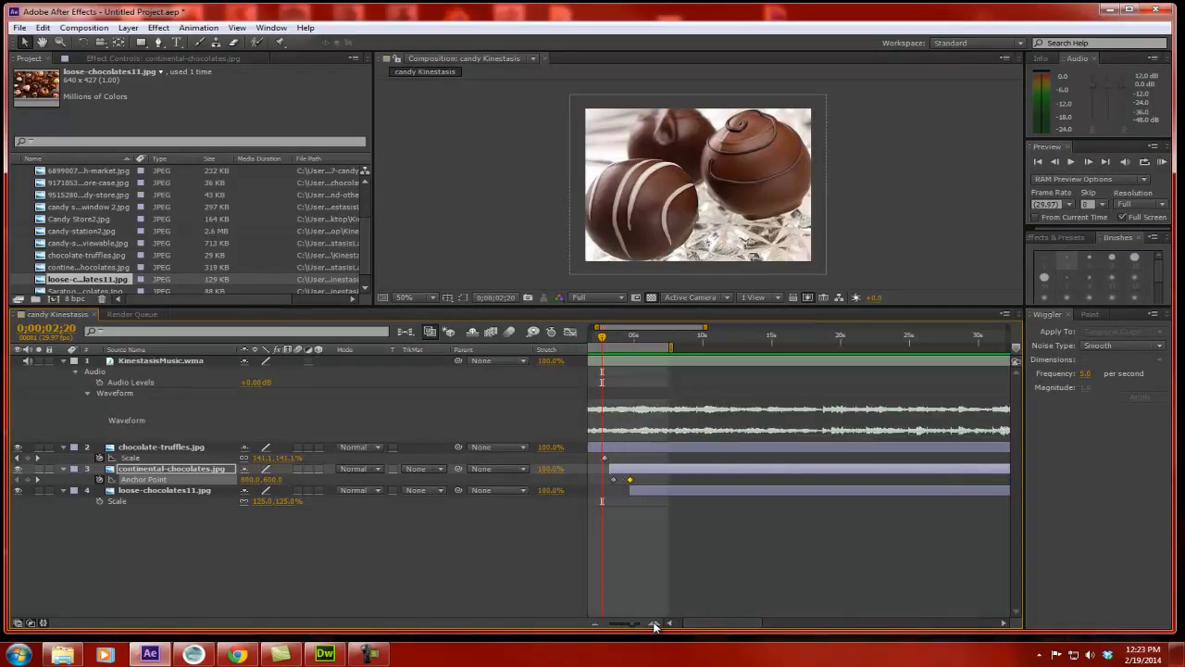
left_click_drag(701, 625, 694, 625)
left_click_drag(631, 339, 637, 339)
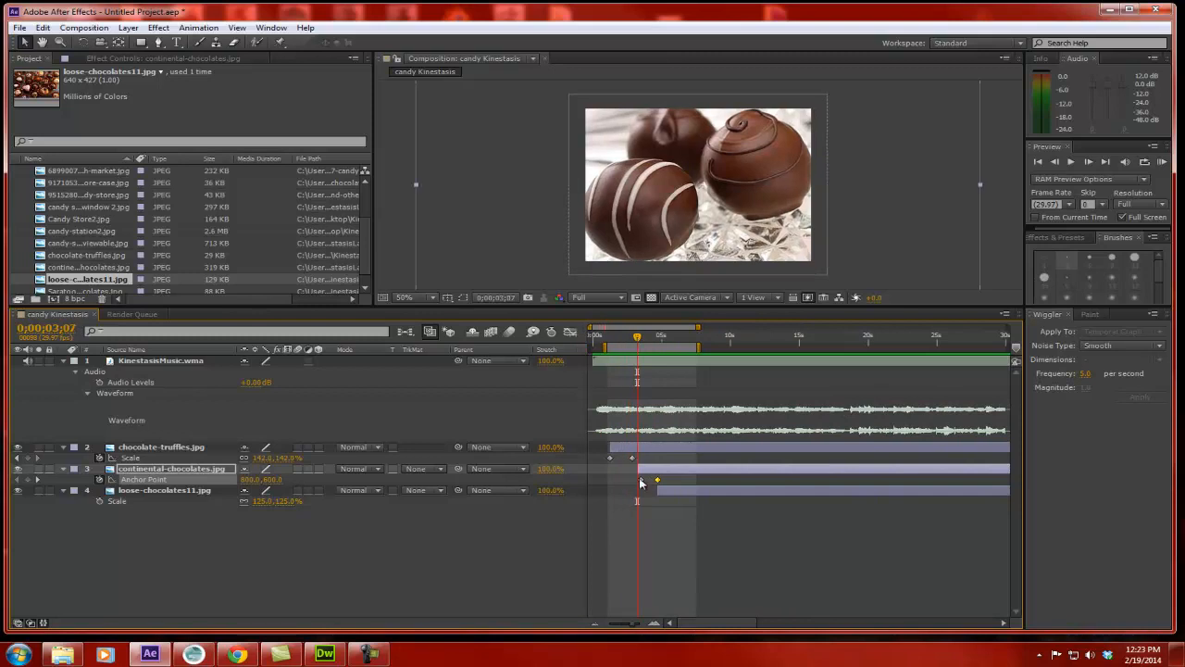
left_click_drag(638, 480, 627, 479)
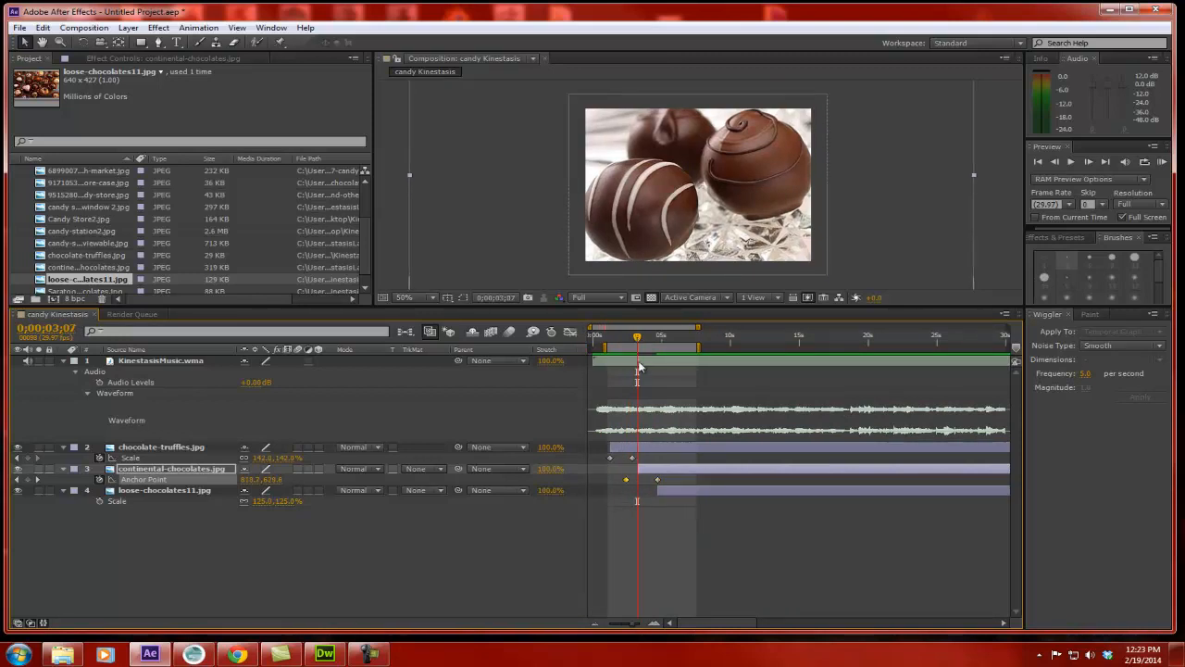
mouse_move(641, 343)
left_mouse_down()
mouse_move(605, 341)
mouse_move(661, 349)
left_mouse_up()
left_click(609, 458)
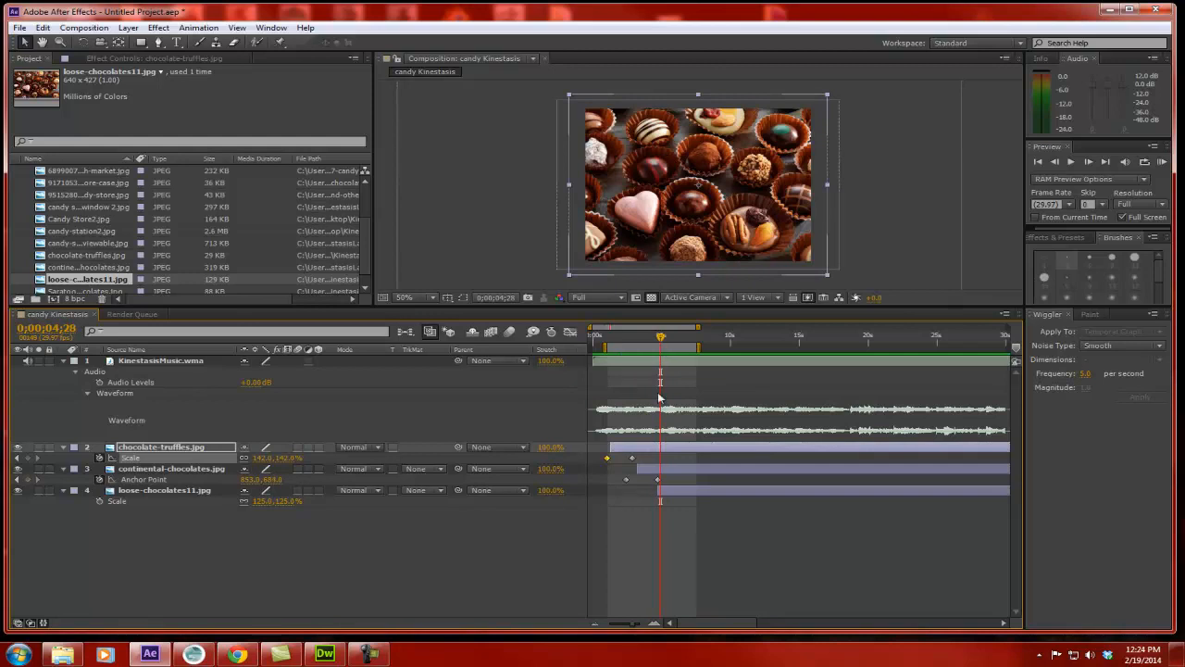
Increase the Scale of loose-chocolates11.jpg to 136% without adding keyframes.
left_click(144, 502)
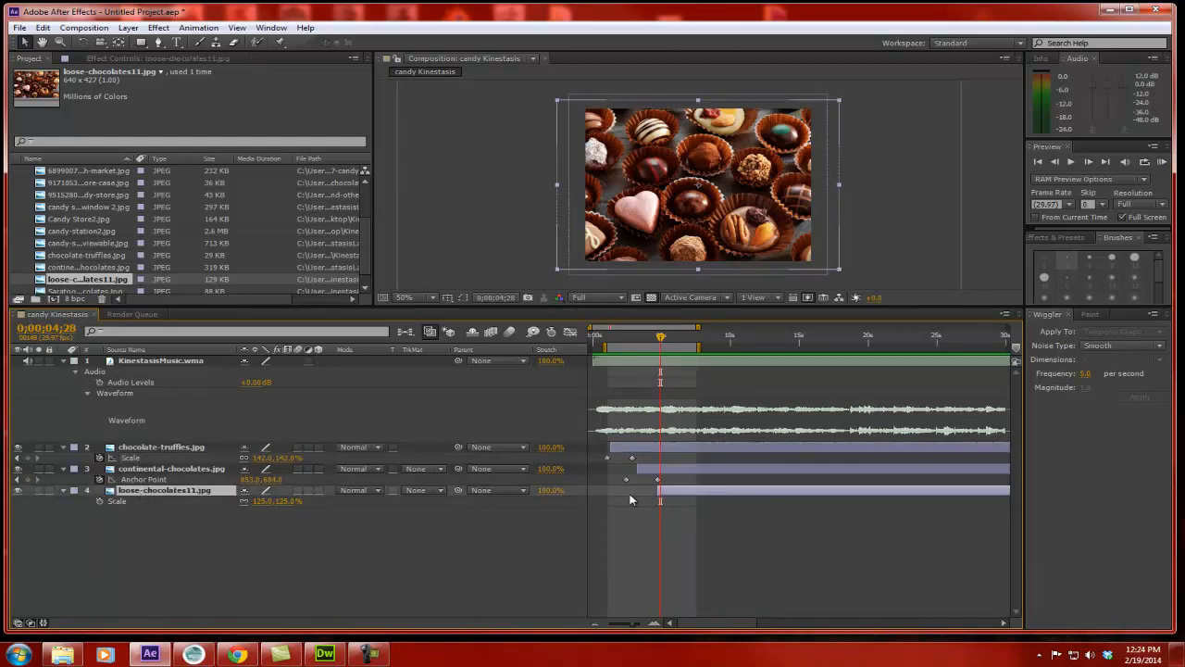
left_click_drag(662, 341, 676, 341)
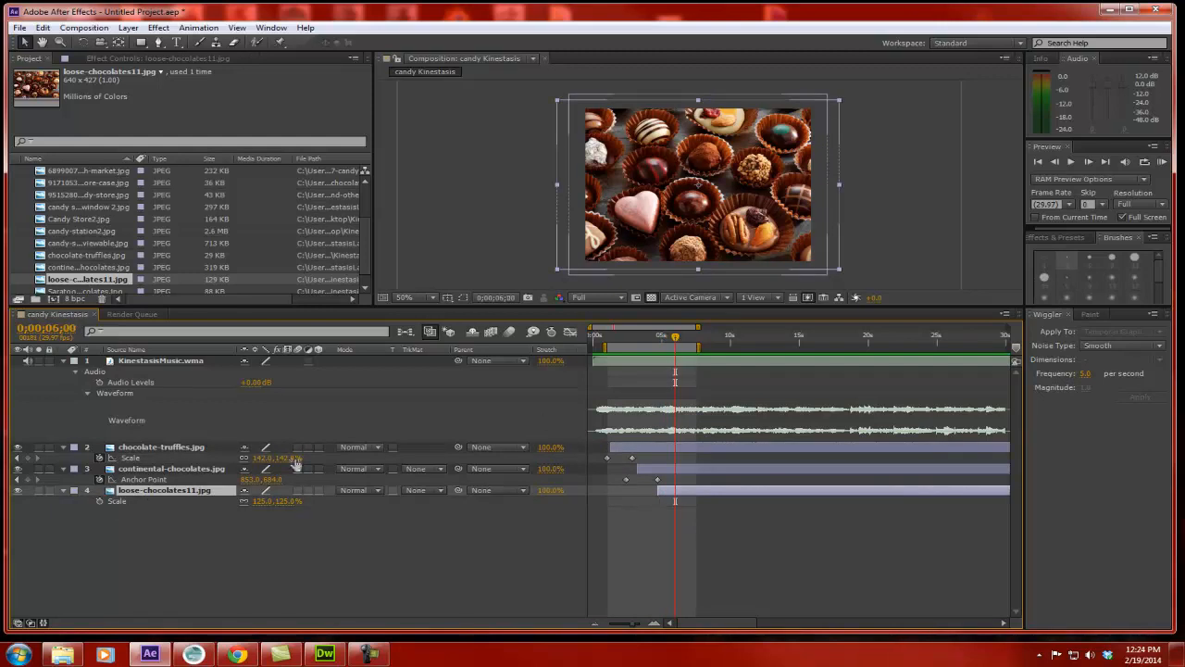
left_click_drag(264, 501, 290, 501)
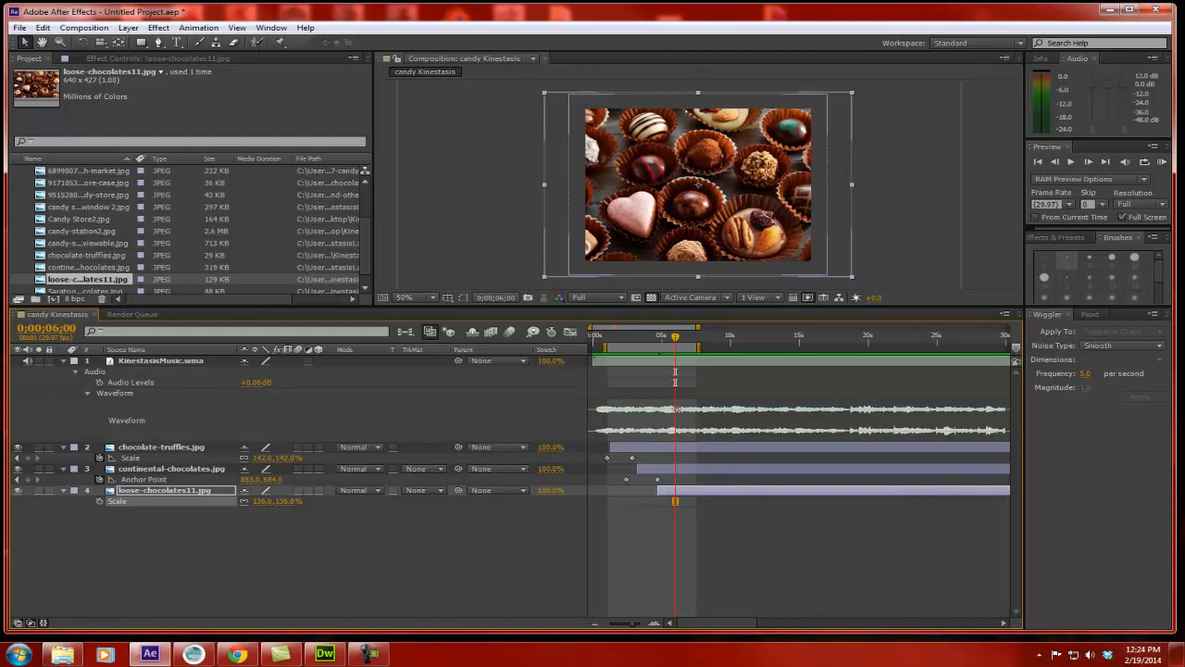
mouse_move(677, 341)
left_mouse_down()
mouse_move(660, 345)
mouse_move(679, 347)
left_mouse_up()
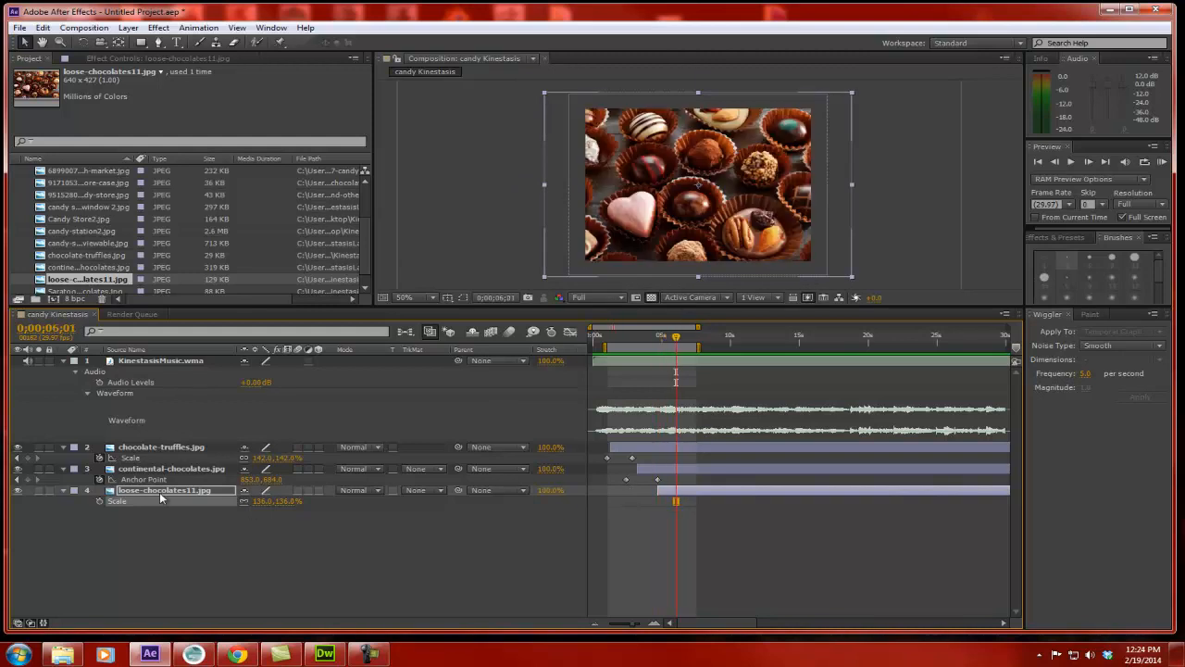
Animate the Anchor Point of loose-chocolates11.jpg from a keyframe just before the layer starts to 195, 265.5 at 0;00;06;08.
left_click(180, 497)
key("s")
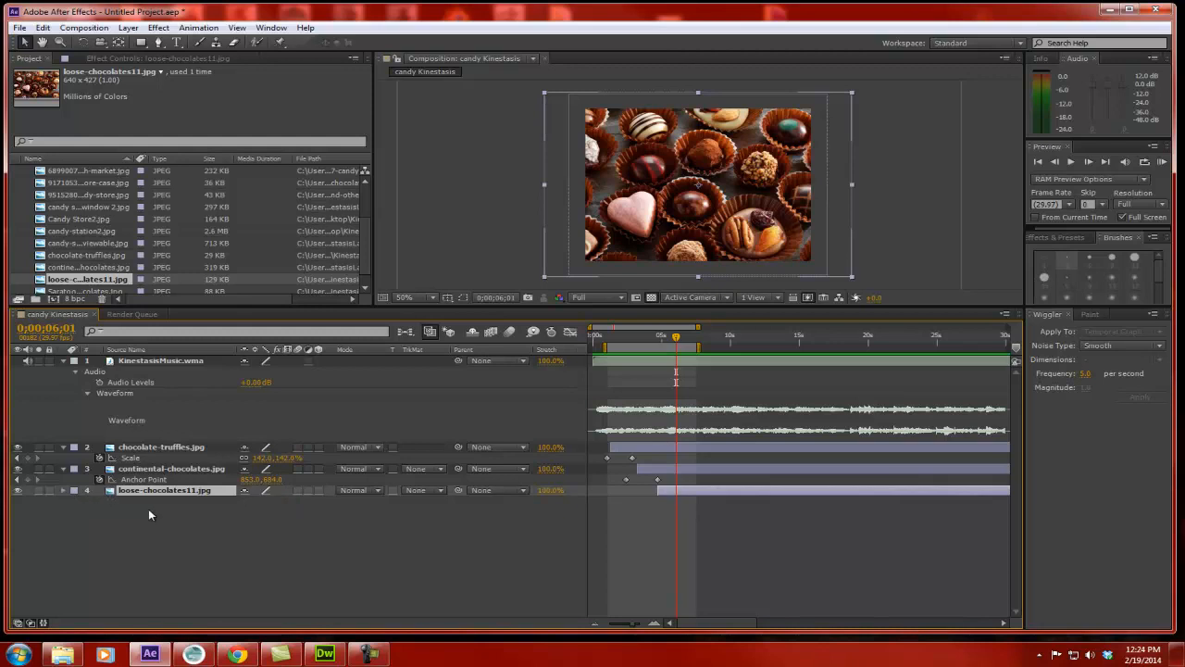
left_click(65, 491)
left_click(100, 512)
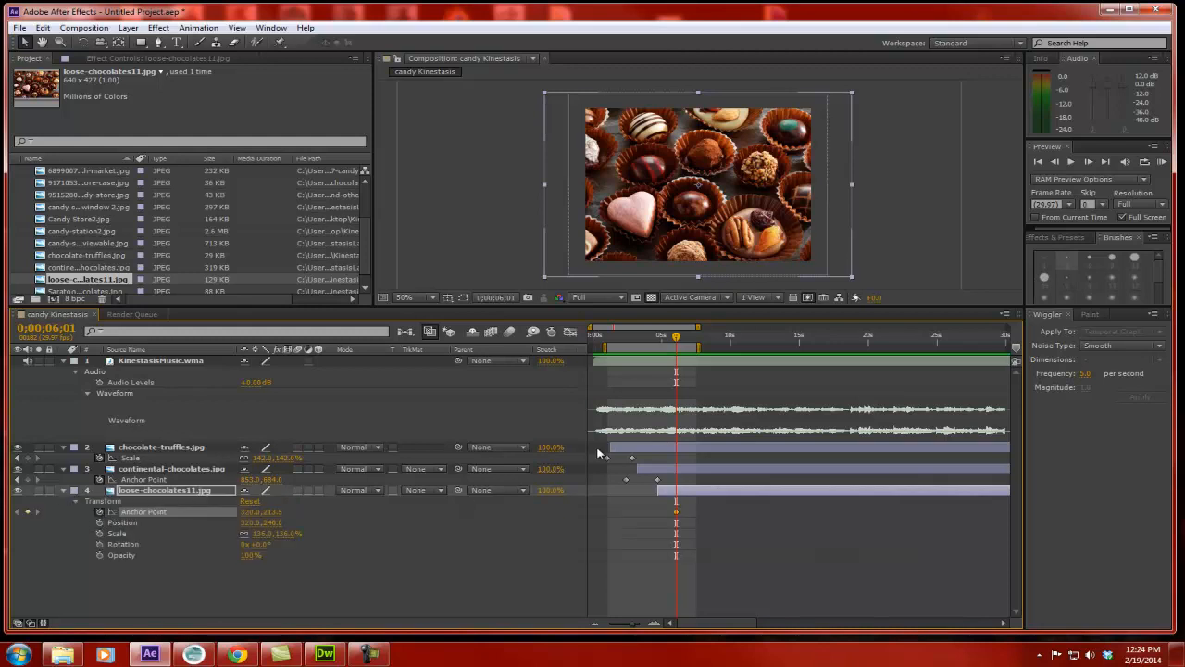
left_click_drag(676, 514, 654, 514)
left_click_drag(677, 341, 680, 339)
left_click_drag(250, 512, 174, 517)
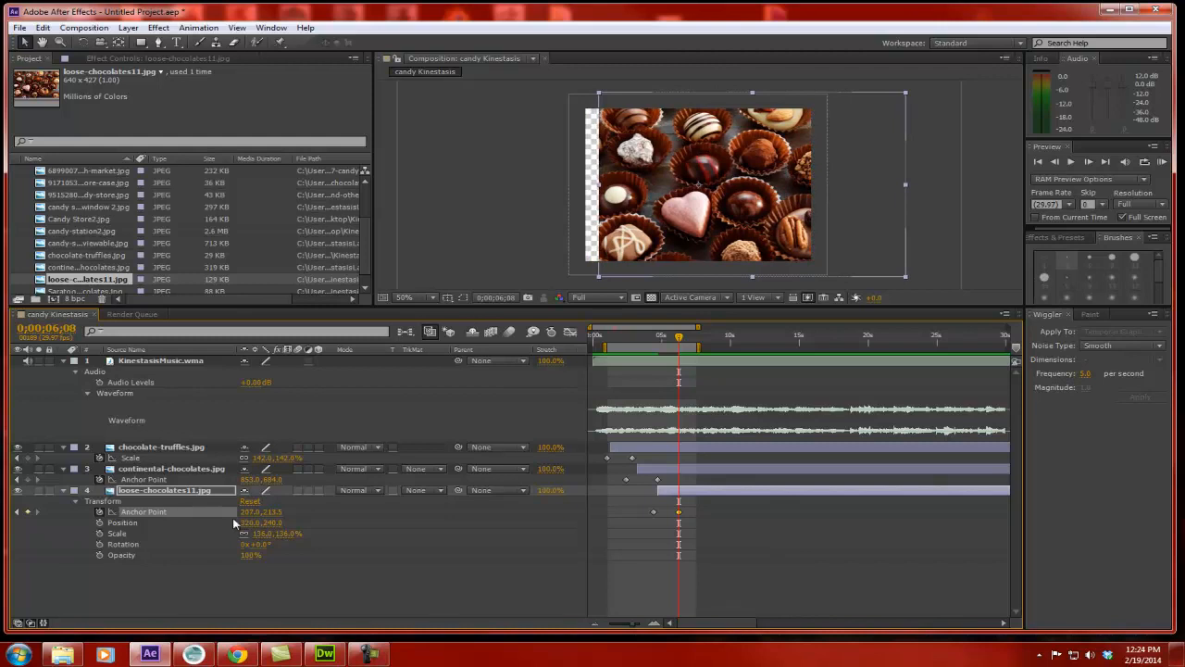
left_click_drag(273, 516, 243, 512)
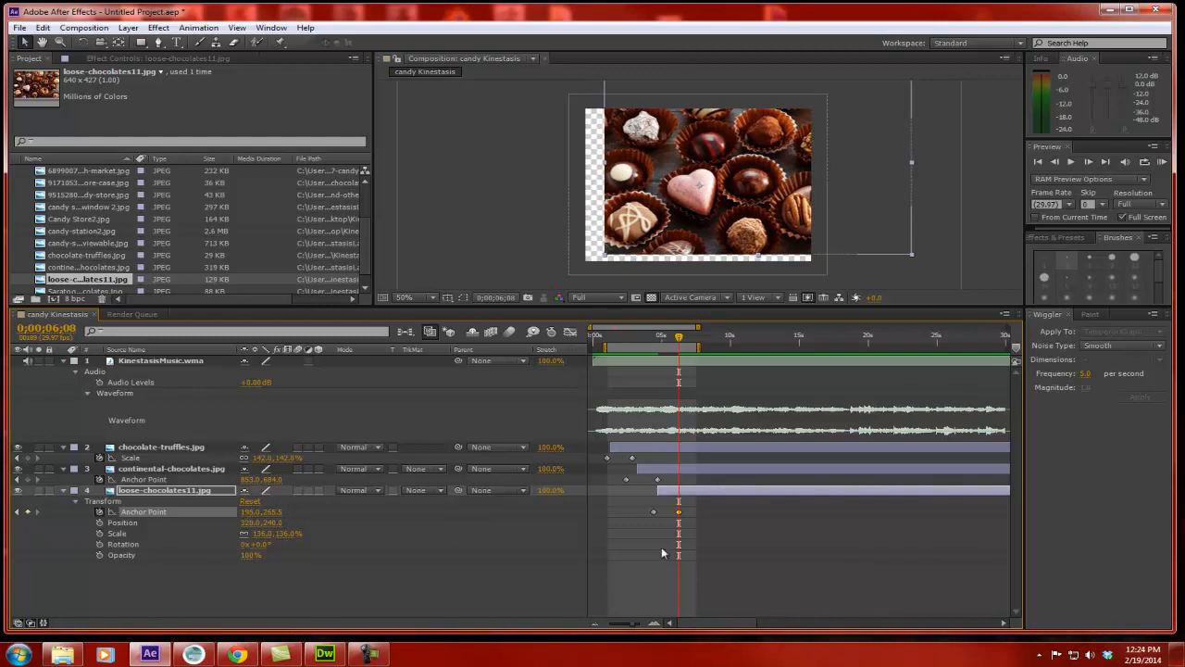
Keyframe loose-chocolates11.jpg's Scale at 230% at 0;00;06;08, and its Scale at 207% with Anchor Point 320, 213.5 at 0;00;04;12.
left_click(100, 534)
left_click_drag(262, 537, 330, 539)
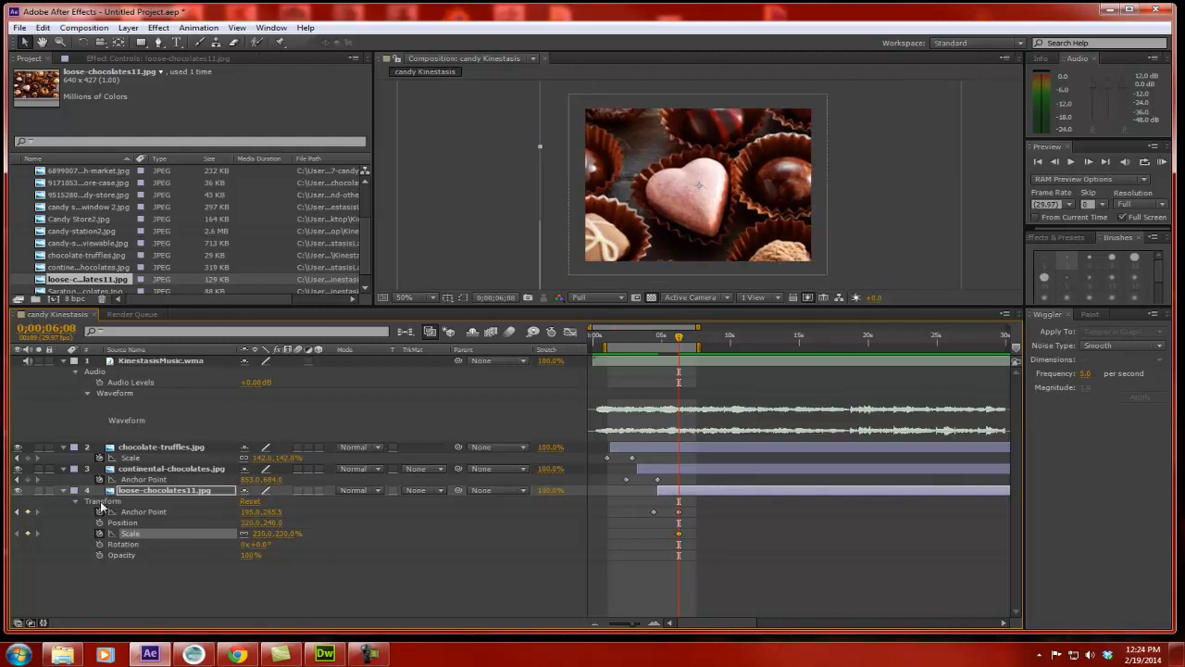
left_click(17, 512)
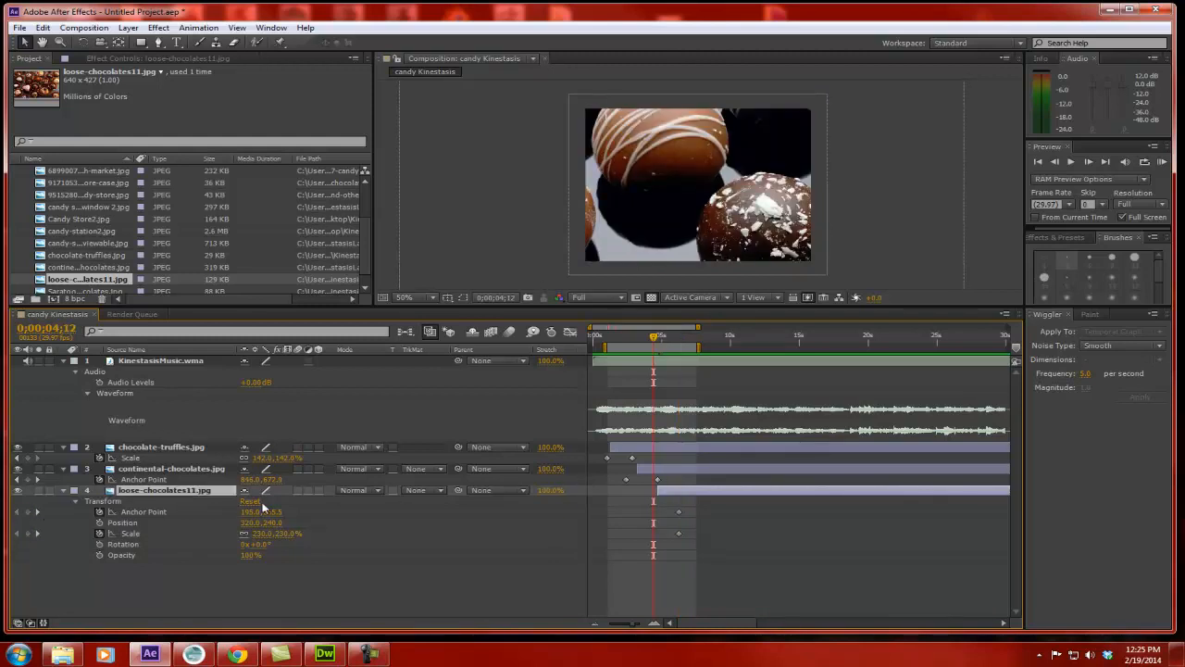
left_click(76, 532)
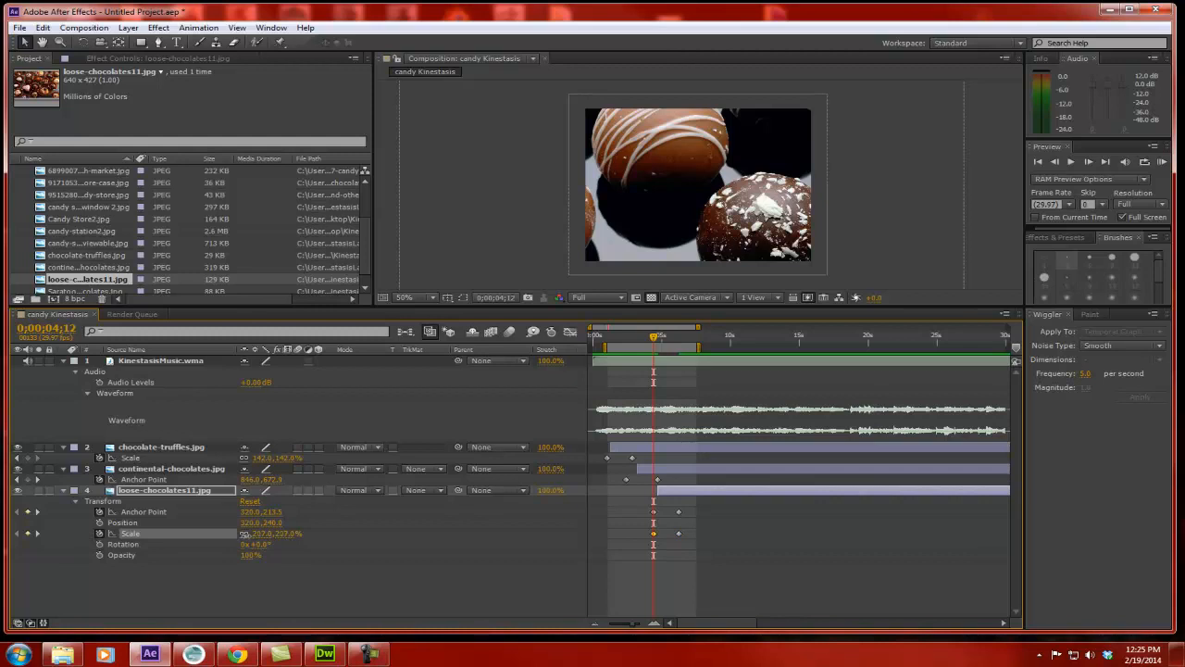
Move the first Anchor Point and Scale keyframes of loose-chocolates11.jpg well before the layer starts and run a RAM preview.
left_click_drag(652, 337, 681, 340)
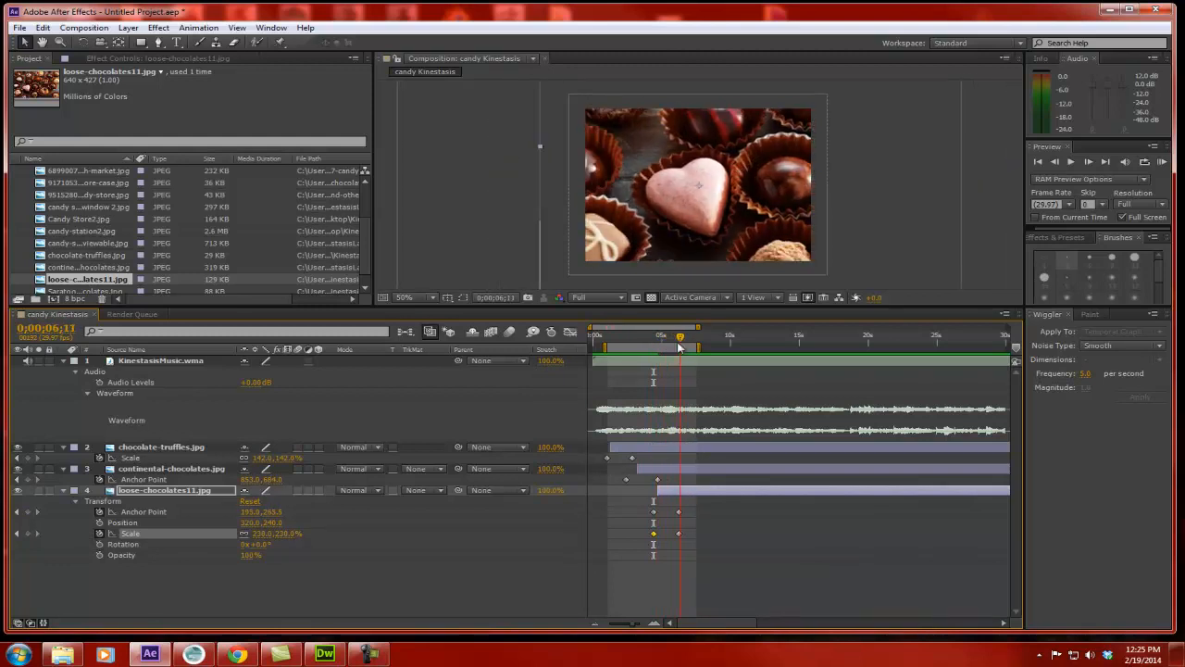
left_click(650, 512)
left_click(653, 512)
left_click(654, 534, "shift")
left_click_drag(654, 536, 629, 537)
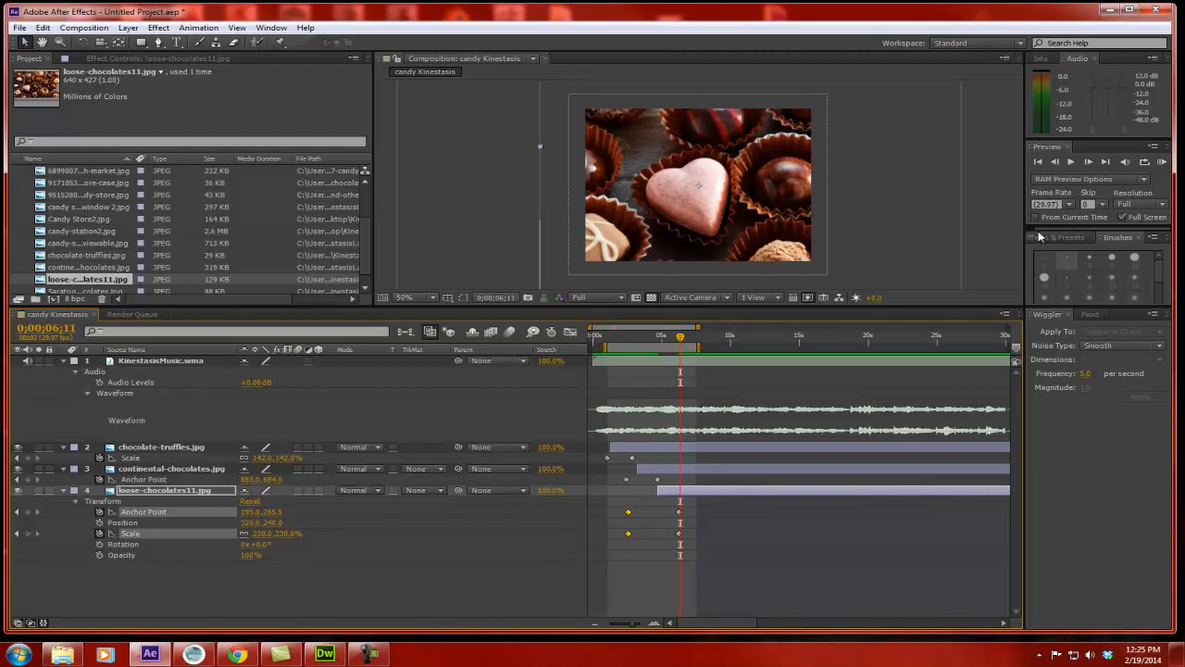
left_click(1162, 161)
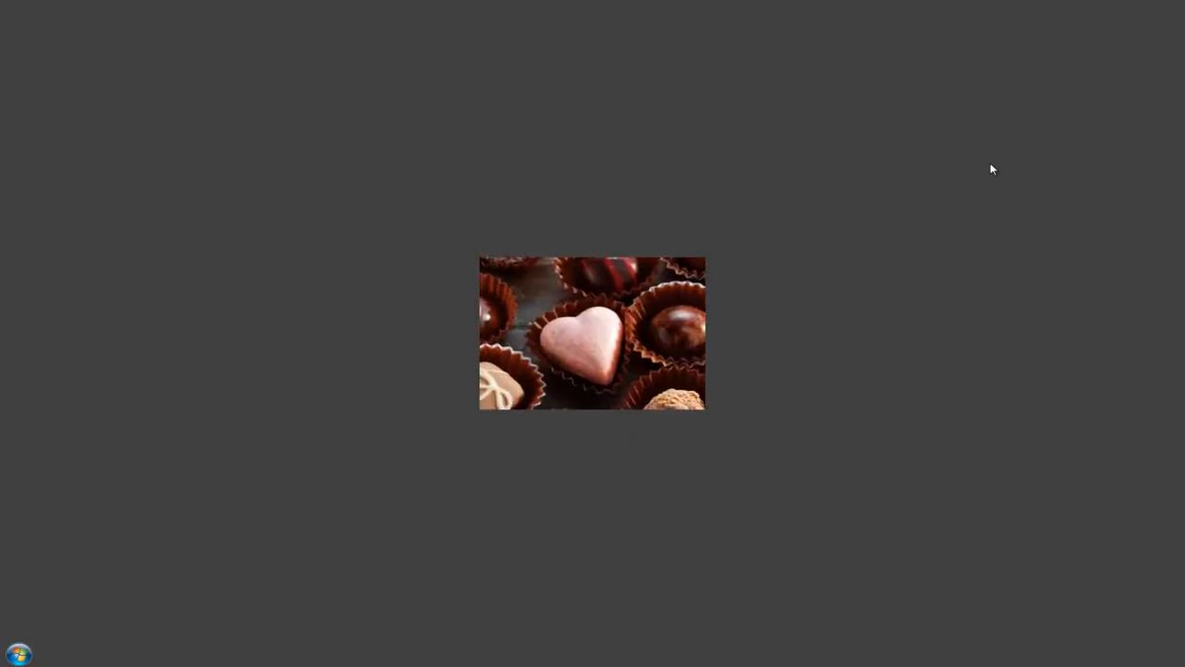
left_click(919, 260)
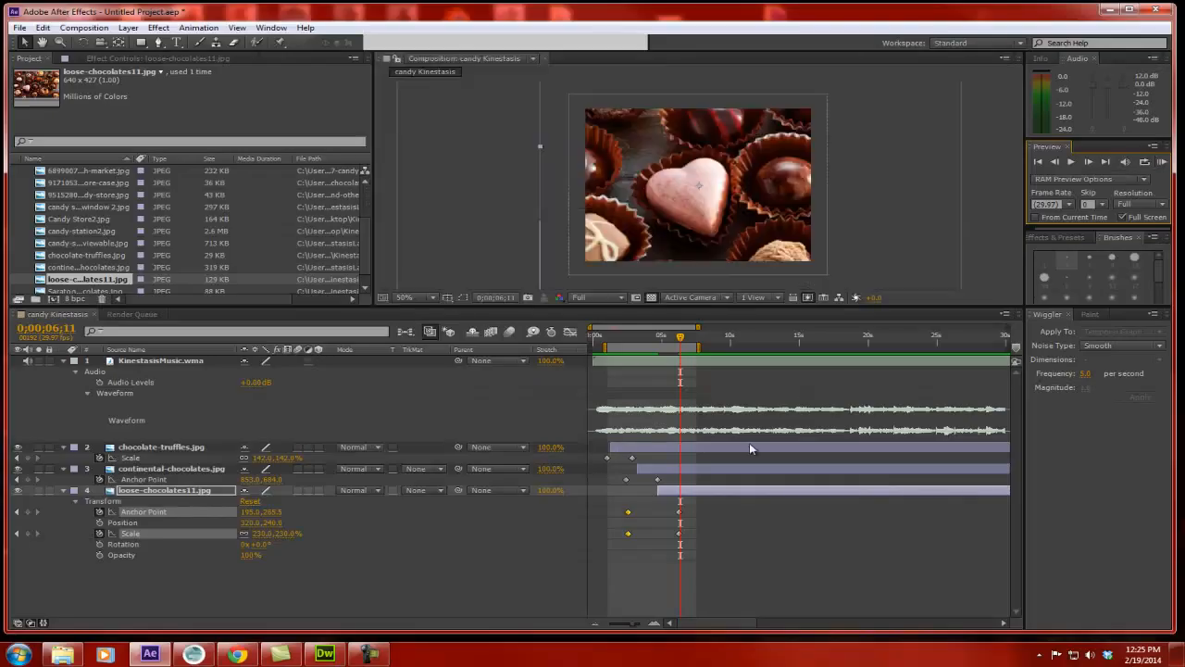
Shift loose-chocolates11.jpg's first Anchor Point and Scale keyframes to about 0;00;02;00 and add keyframes for both at 0;00;05;08.
left_click(656, 623)
left_click(655, 624)
left_click(656, 624)
left_click_drag(727, 624, 702, 624)
left_click_drag(654, 505, 645, 538)
left_click_drag(768, 341, 740, 342)
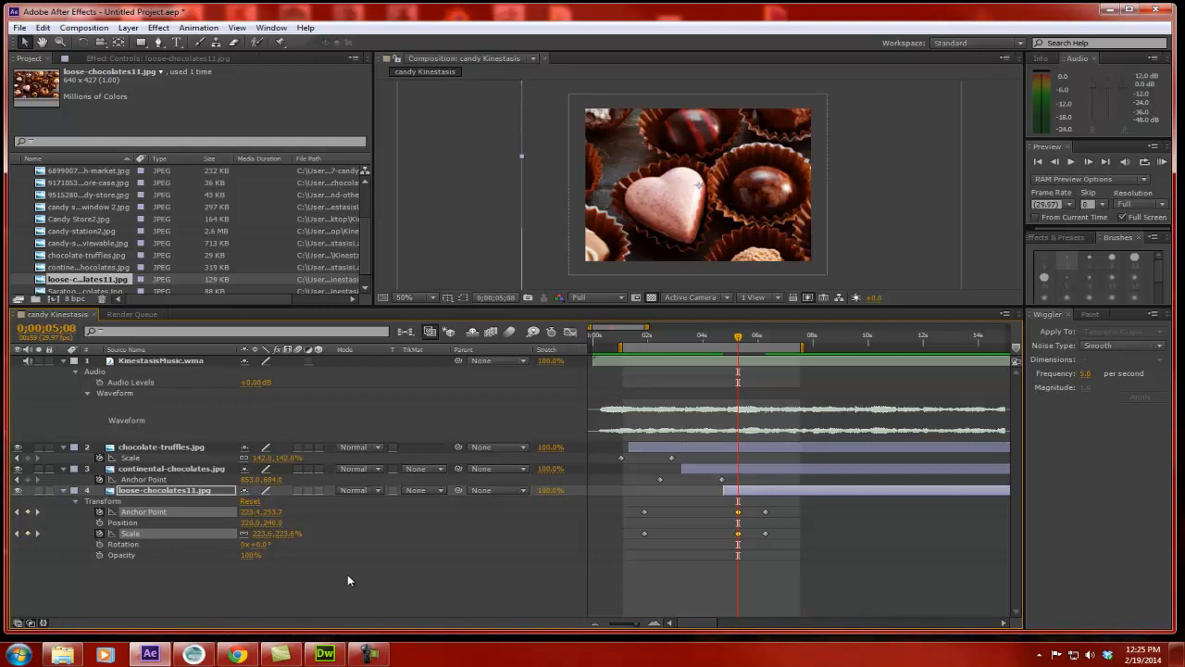
Delete the earliest Anchor Point and Scale keyframes of loose-chocolates11.jpg.
left_click(645, 512)
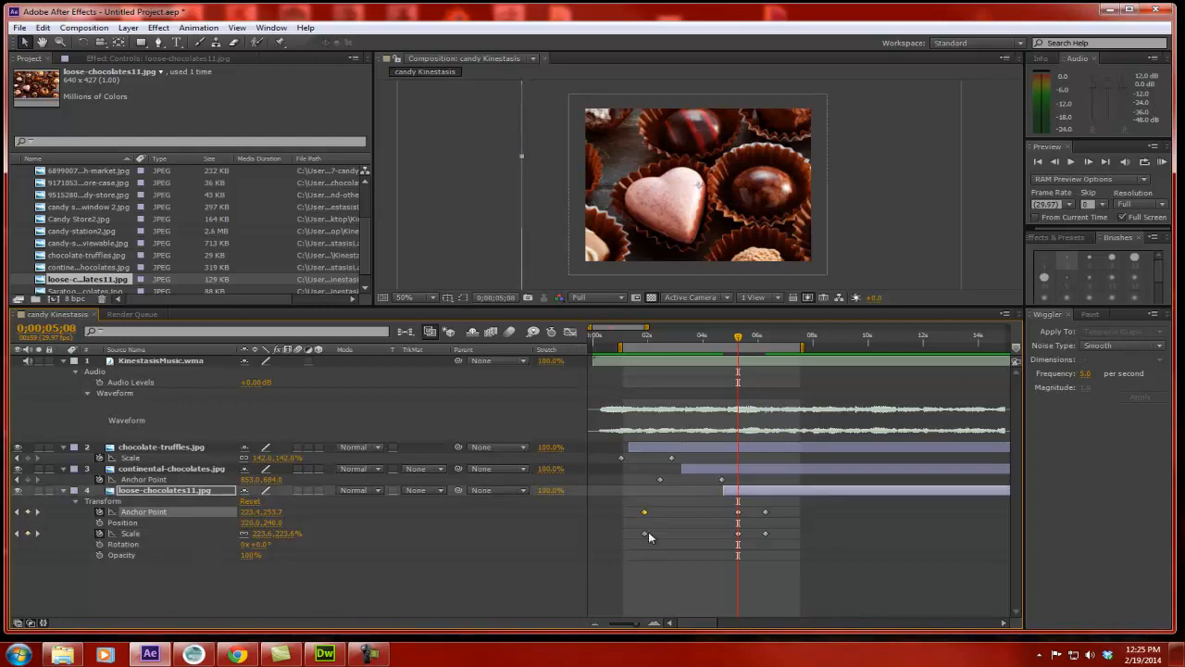
key("Delete")
left_click(644, 534)
key("Delete")
Move the Anchor Point and Scale keyframes at 0;00;05;08 to 0;00;03;17, before the layer starts, and run a RAM preview.
left_click_drag(731, 510, 694, 539)
left_click(1163, 161)
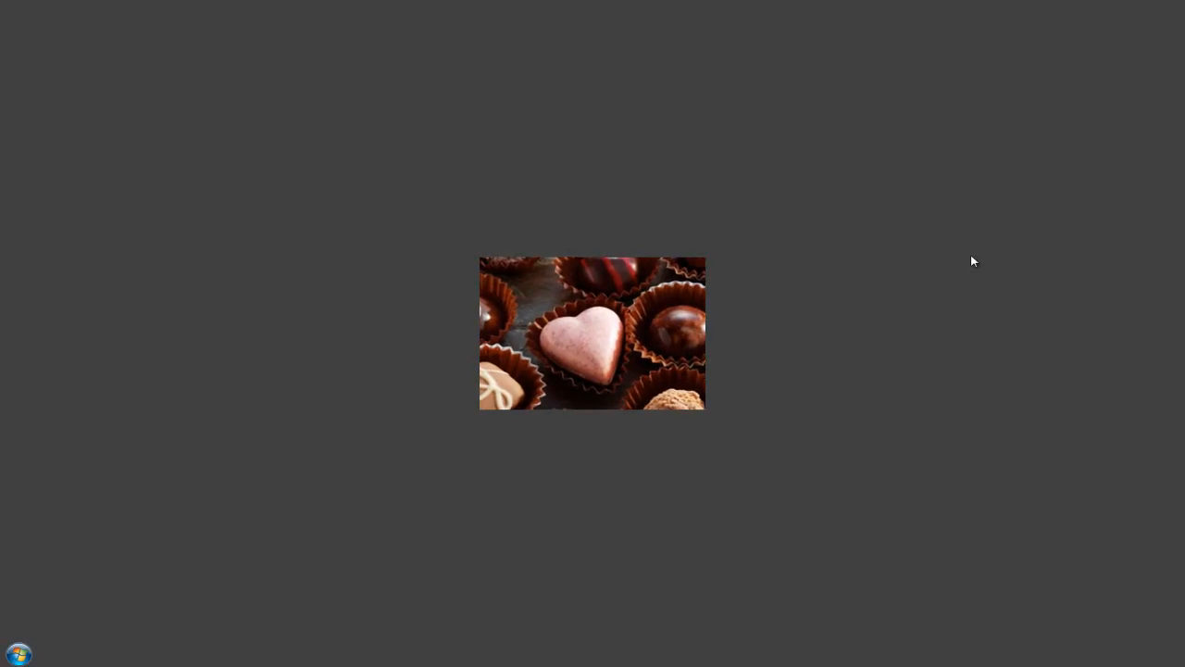
left_click(972, 257)
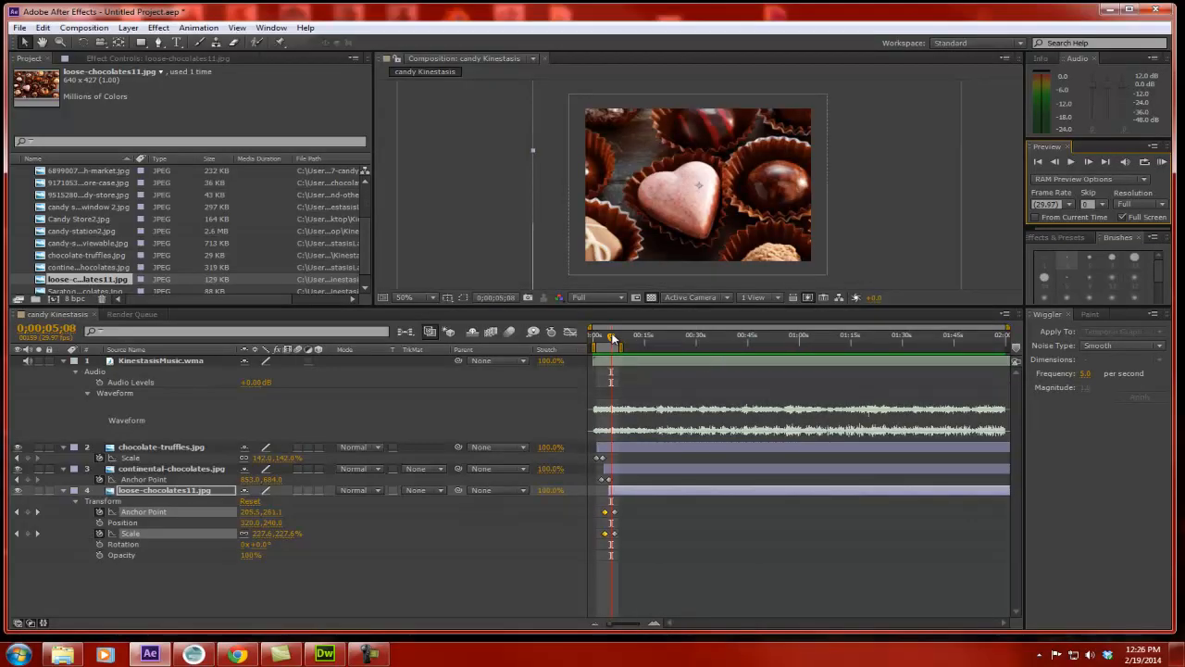
Extend the end of the work area to about 0;00;15;00.
left_click(594, 338)
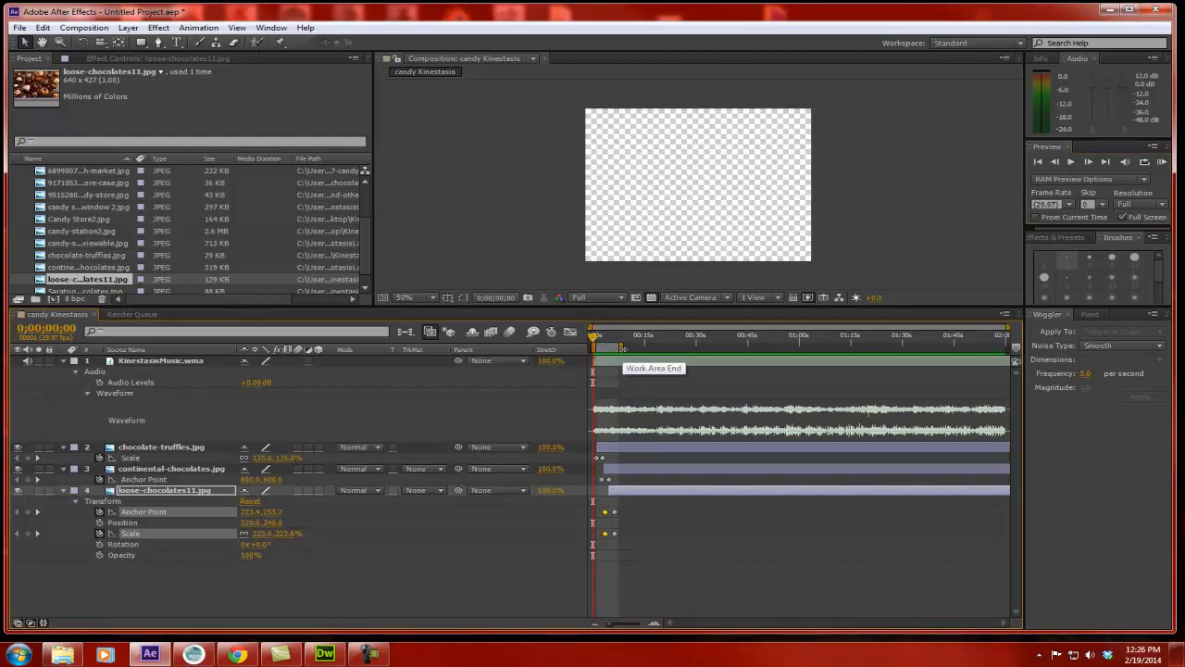
mouse_move(622, 347)
left_mouse_down()
mouse_move(675, 347)
mouse_move(594, 338)
mouse_move(619, 337)
mouse_move(605, 337)
left_mouse_up()
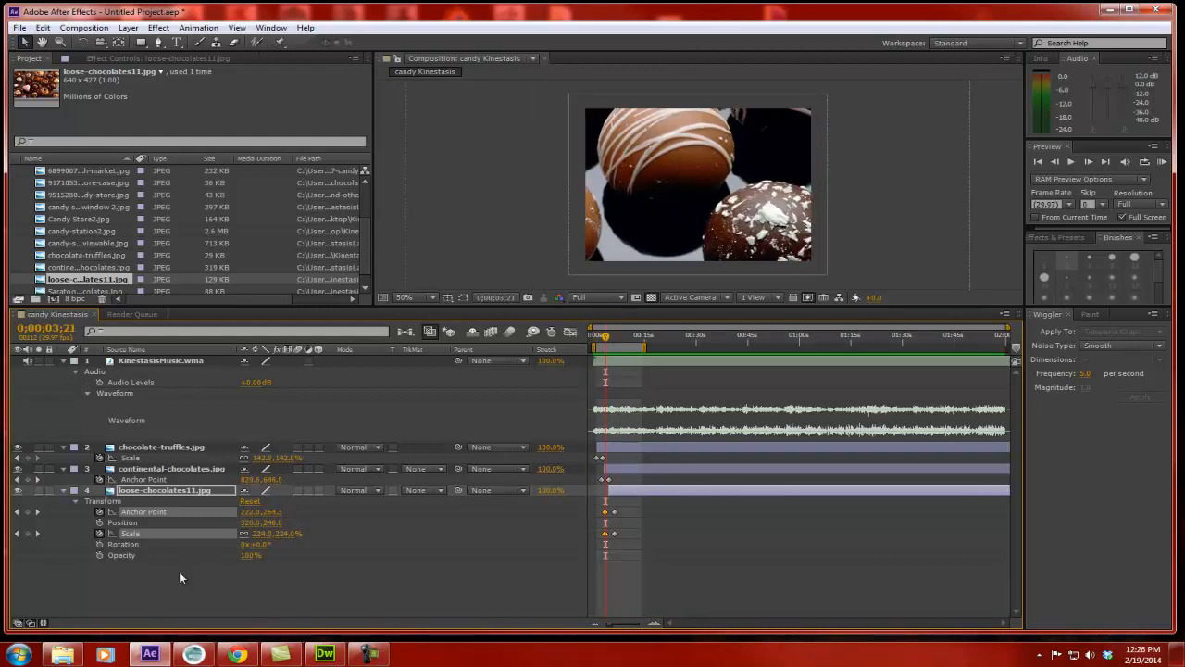
Animate the Rotation of loose-chocolates11.jpg from -18° at 0;00;03;17 to 0° at 0;00;06;08 and scrub through the motion.
left_click(38, 534)
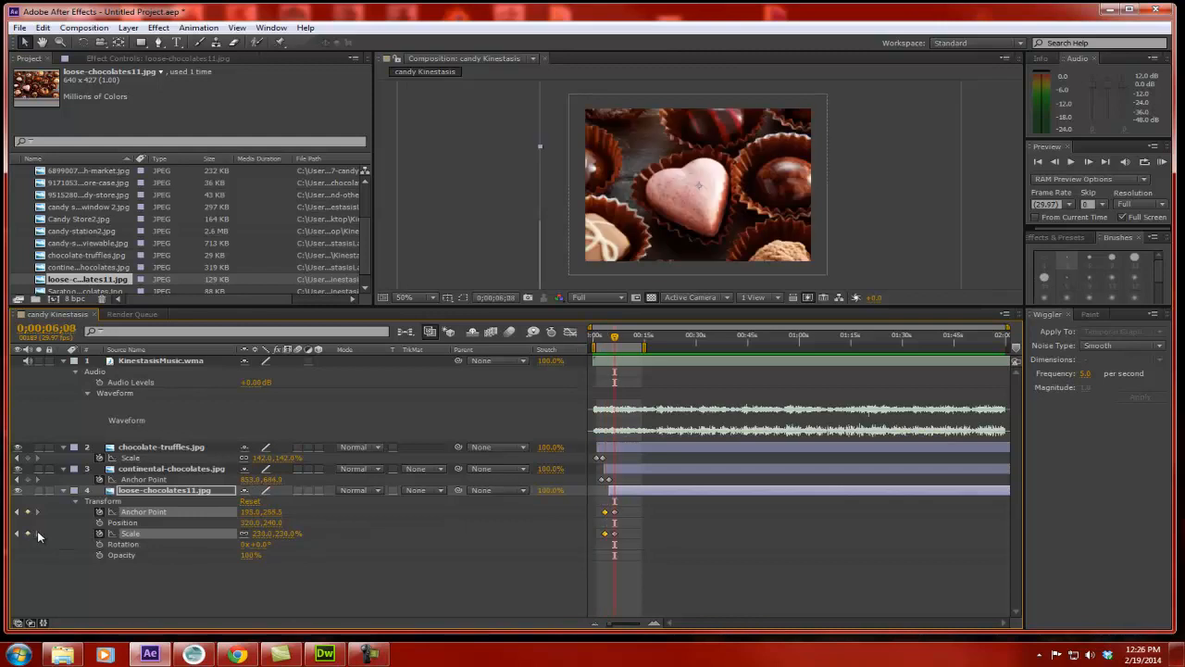
left_click(100, 545)
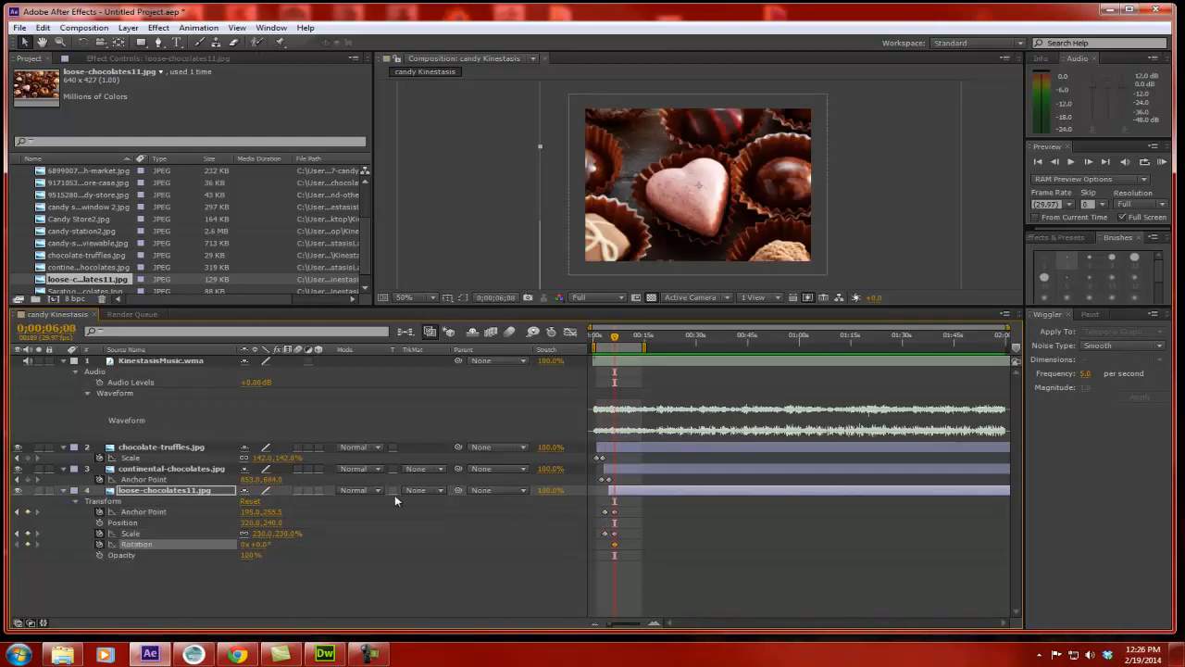
left_click(16, 535)
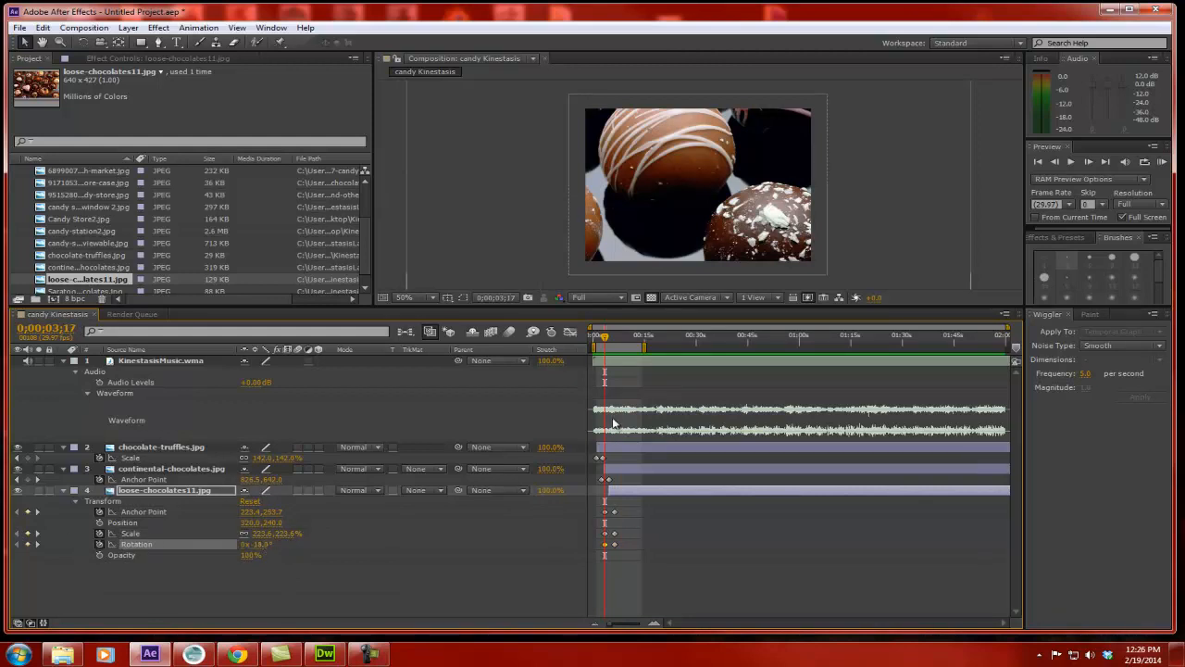
left_click(612, 339)
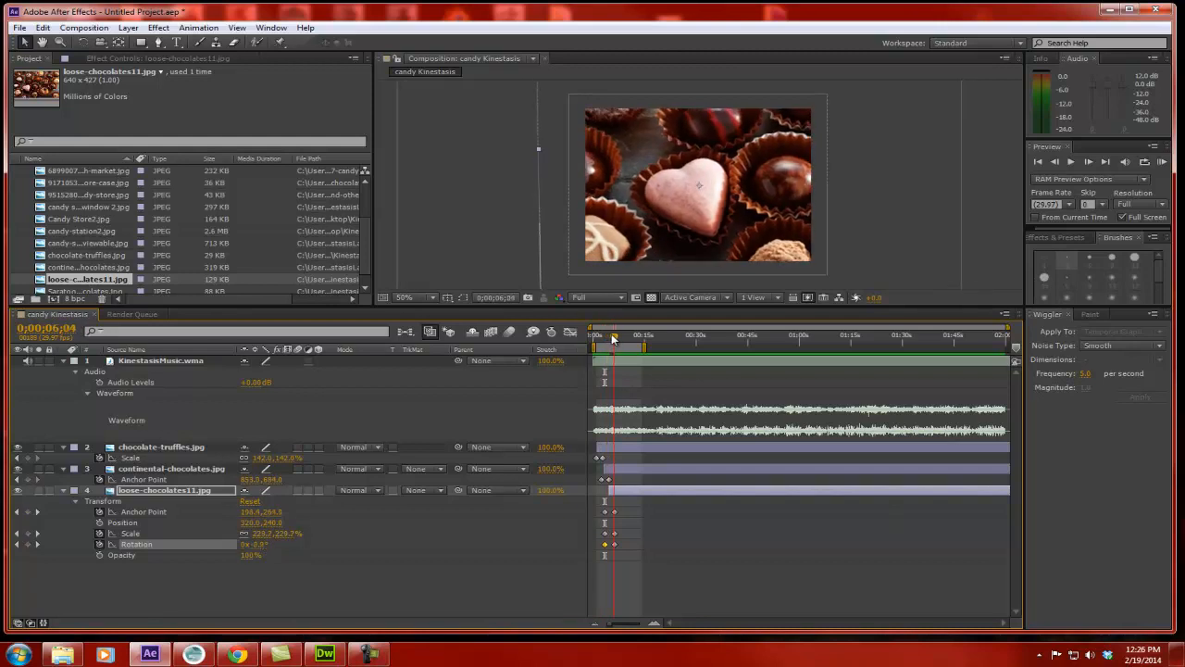
left_click(603, 339)
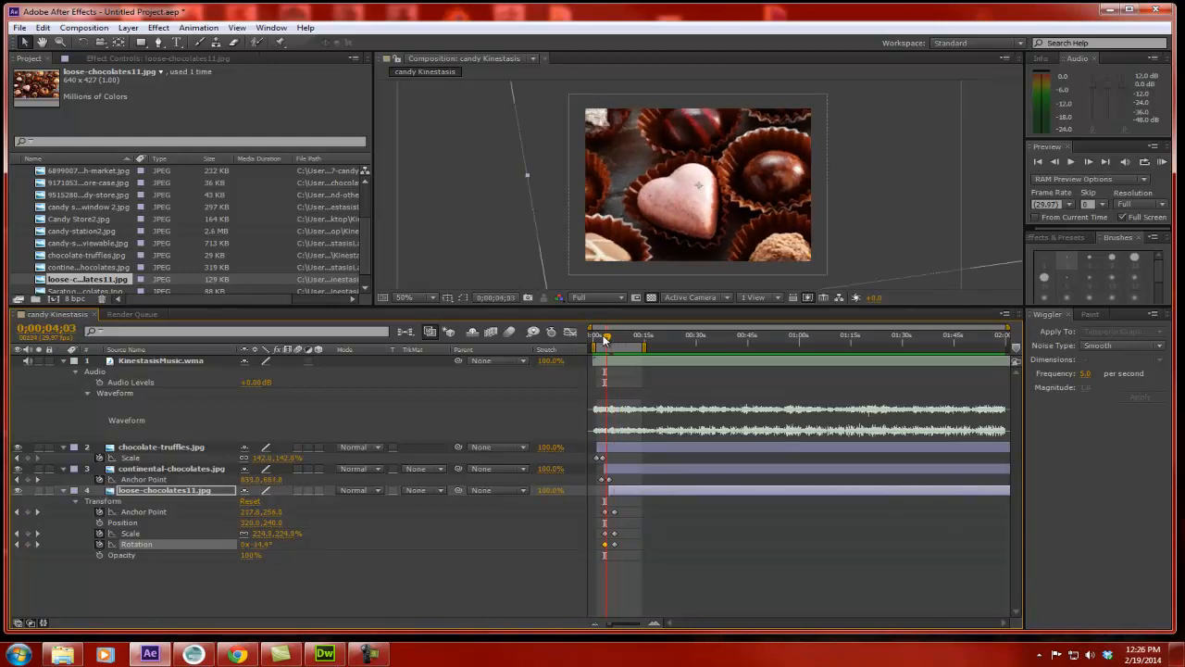
Apply easing to the final Anchor Point, Scale and Rotation keyframes of loose-chocolates11.jpg and run a RAM preview.
left_click(613, 338)
left_click_drag(626, 511, 611, 556)
right_click(613, 553)
mouse_move(657, 539)
left_click(456, 579)
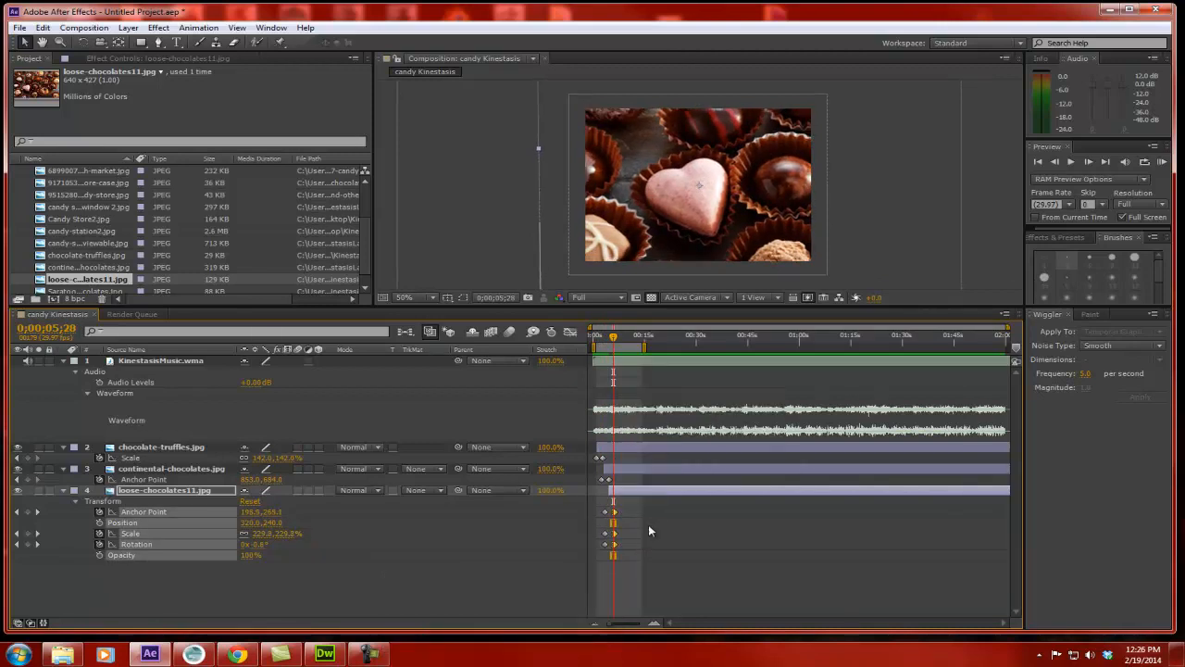
left_click(1162, 162)
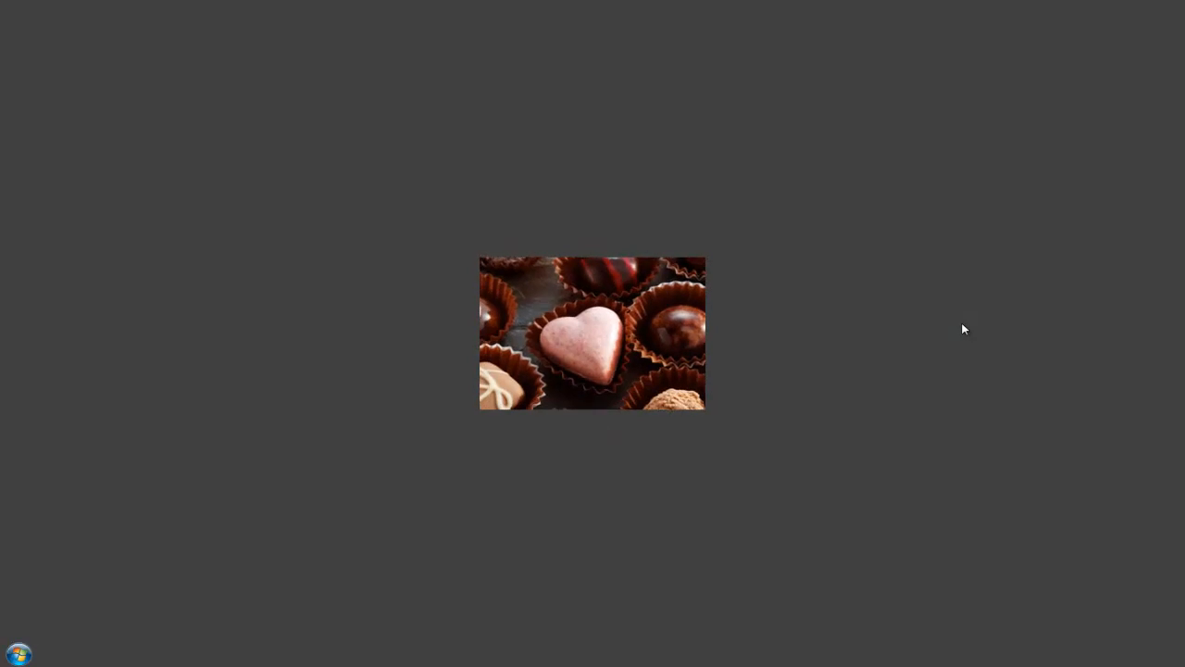
key("space")
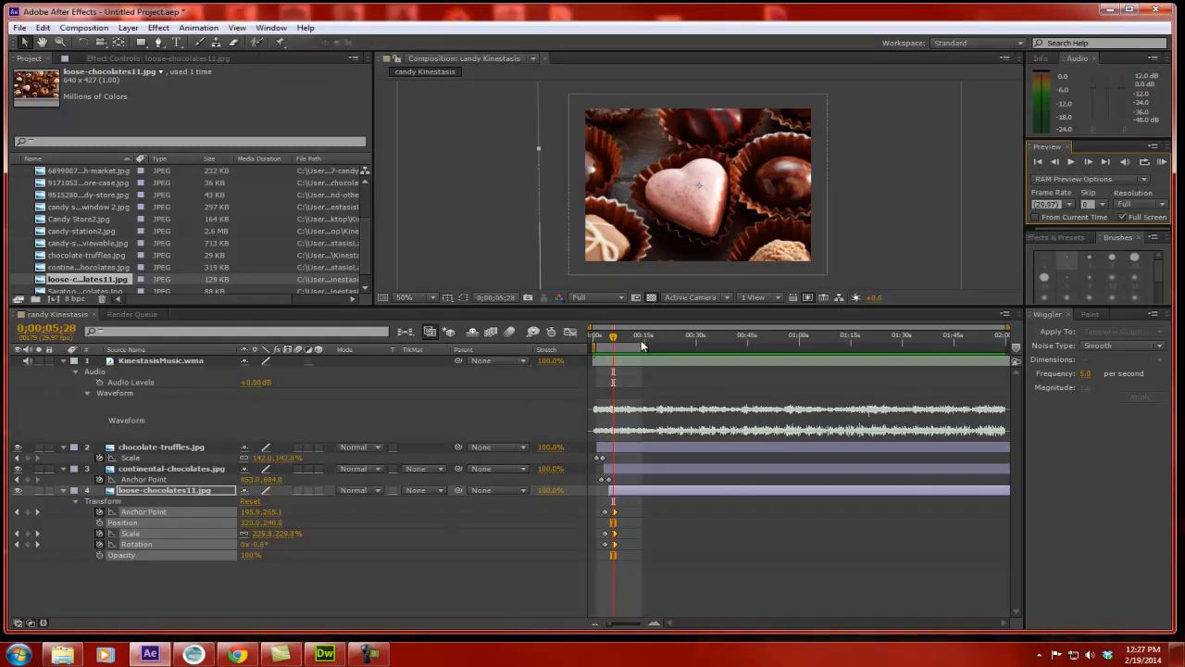
Shorten the work area to end at 0;00;09;19 and run a RAM preview.
mouse_move(614, 339)
left_mouse_down()
mouse_move(594, 339)
mouse_move(645, 339)
mouse_move(592, 339)
mouse_move(637, 340)
mouse_move(615, 340)
mouse_move(627, 340)
left_mouse_up()
key("Home")
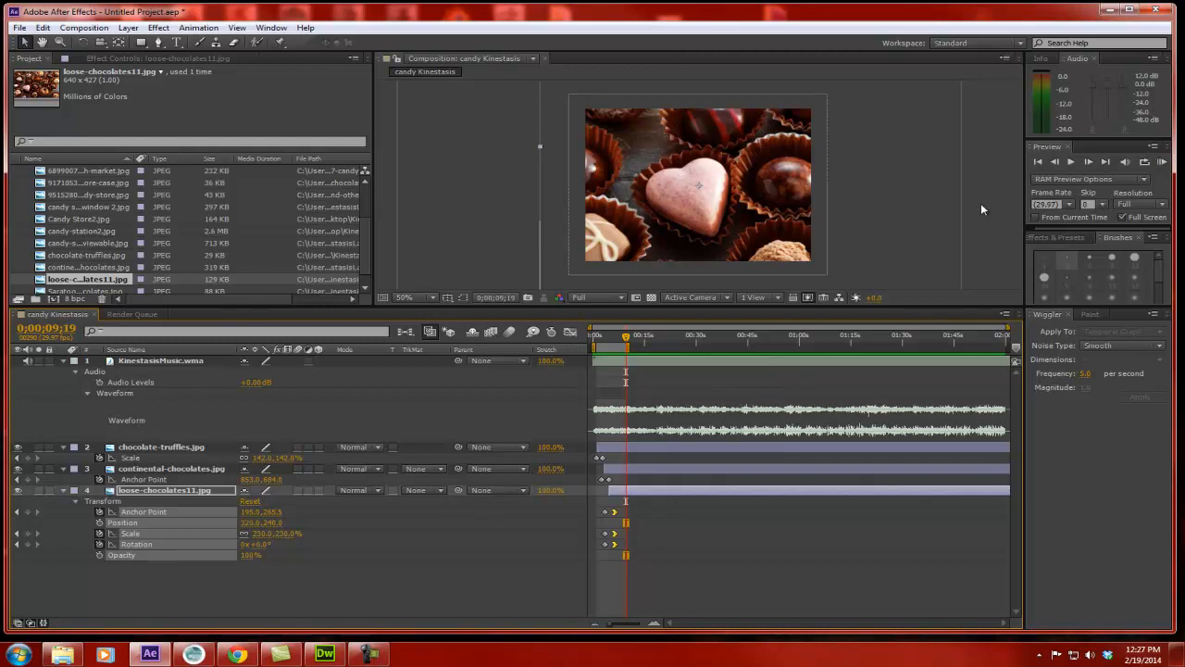
left_click(1162, 162)
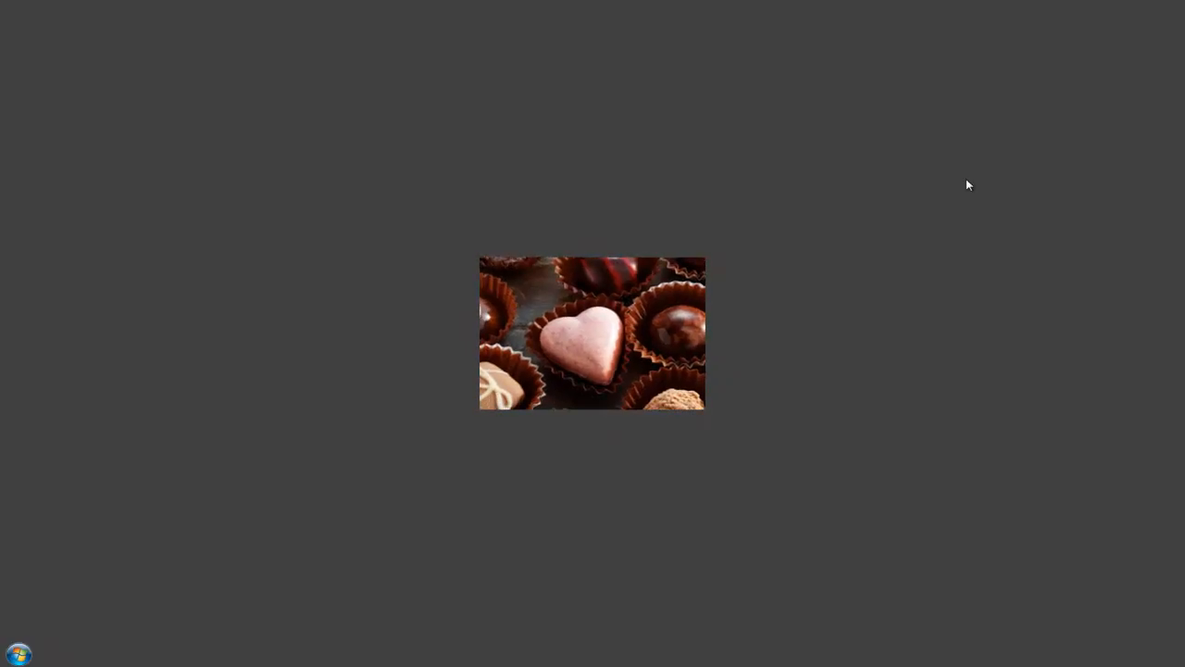
left_click(924, 226)
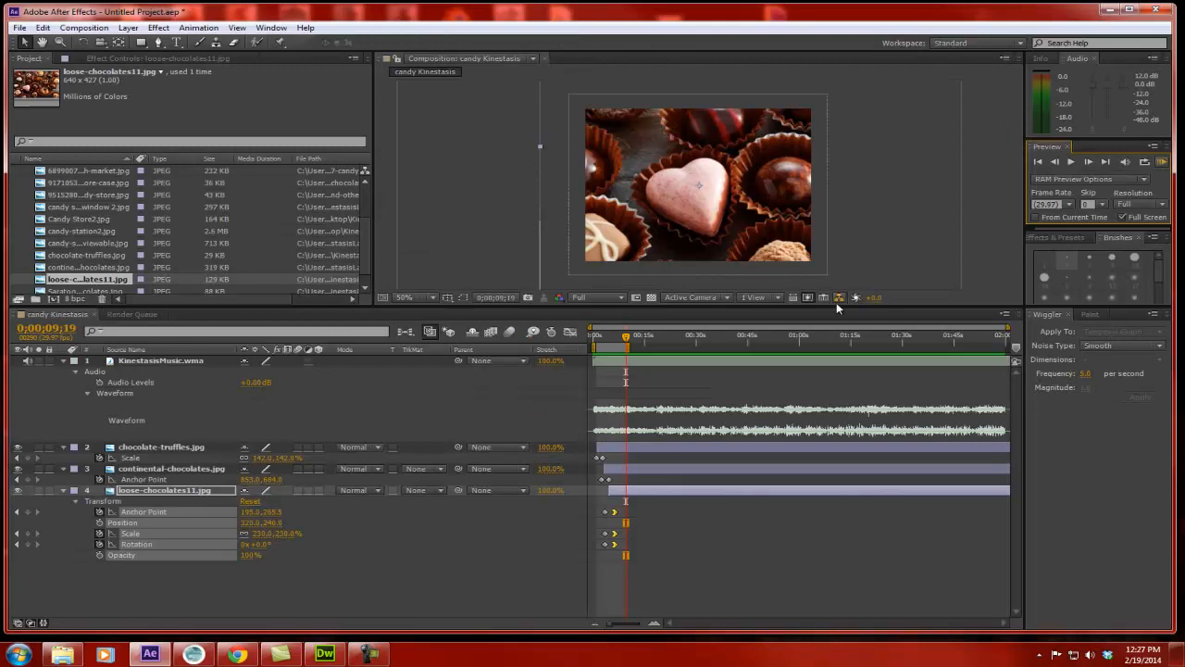